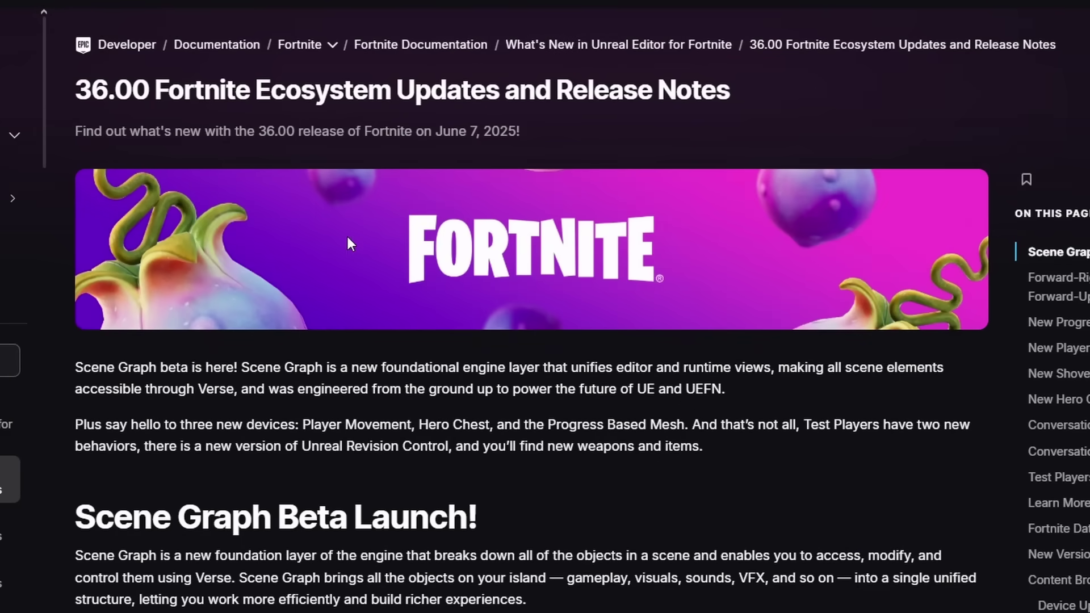
Step: Read the introductory paragraph of the Scene Graph Beta Launch section in the 36.00 Fortnite release notes
scroll(533, 299, "down", 6)
left_click_drag(75, 130, 550, 139)
left_click(549, 133)
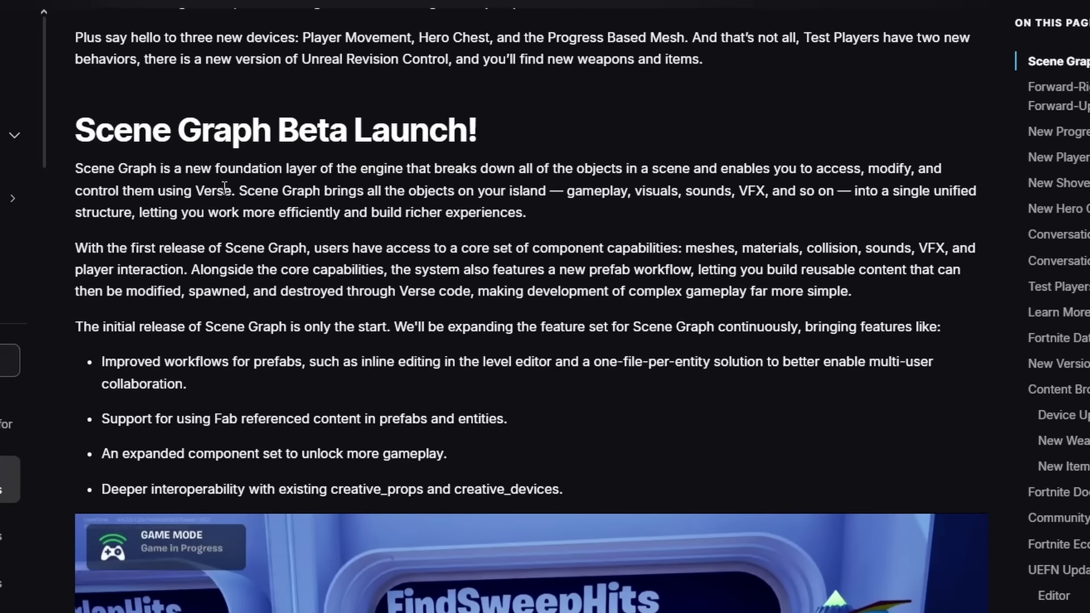
left_click_drag(219, 168, 540, 215)
left_click(232, 191)
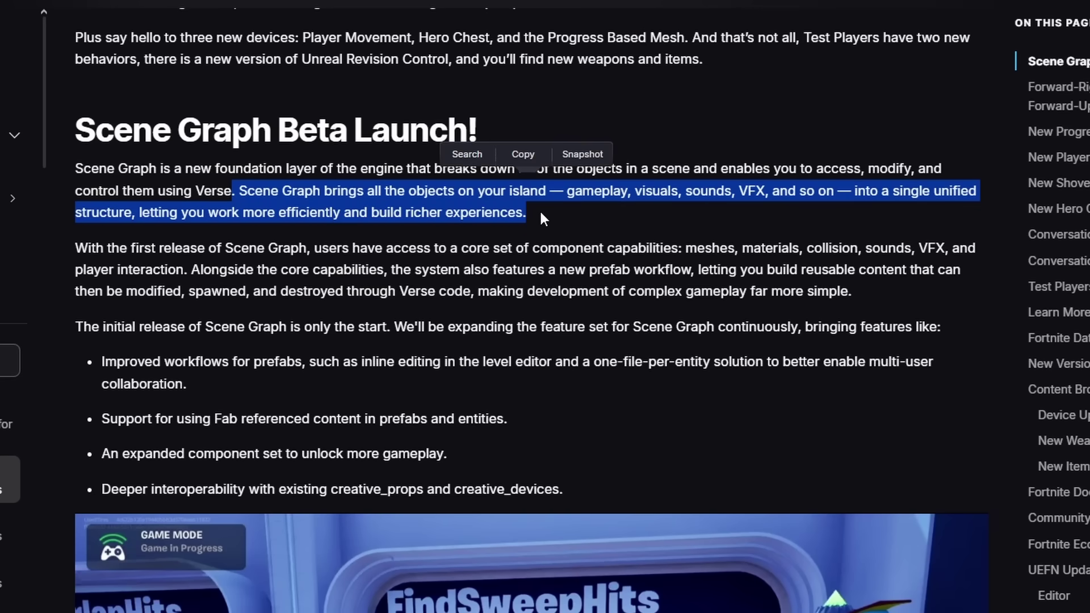
left_click(548, 222)
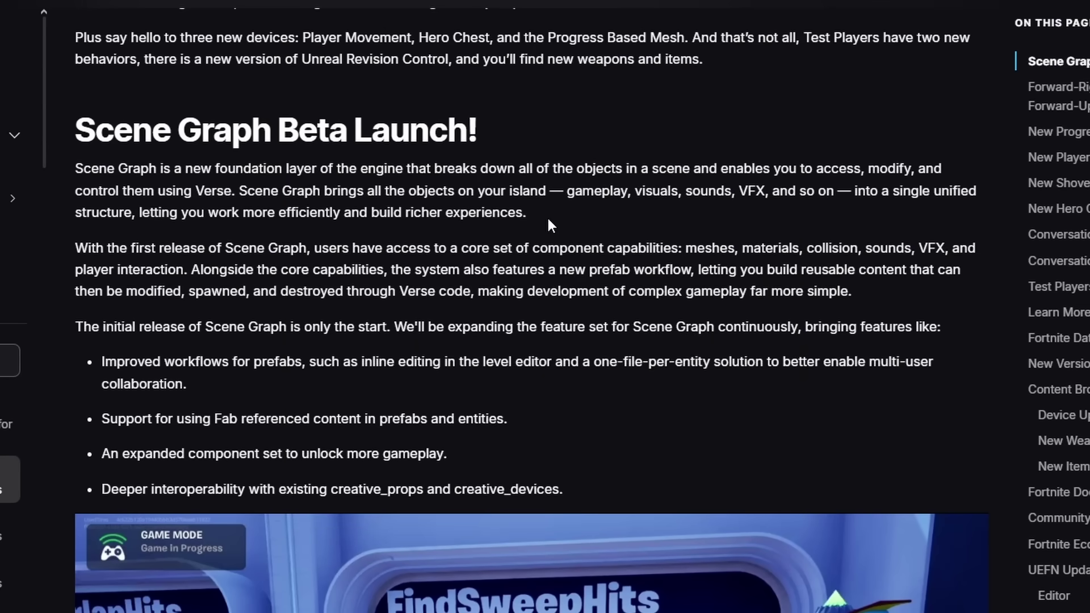
Step: Play the Scene Graph demo video and review the list of upcoming Scene Graph features
scroll(548, 221, "down", 8)
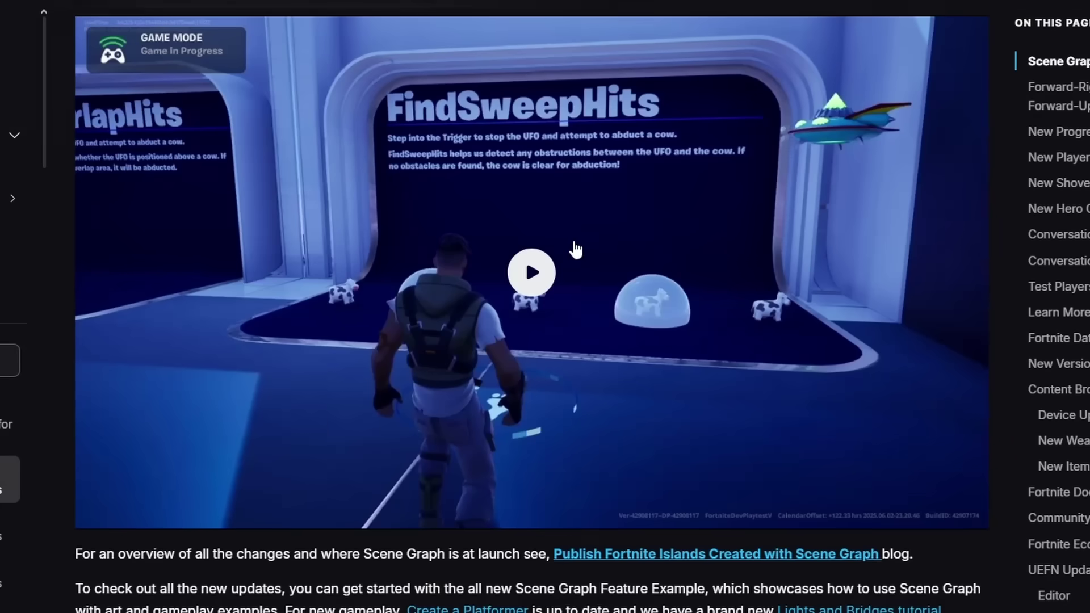
scroll(574, 250, "up", 3)
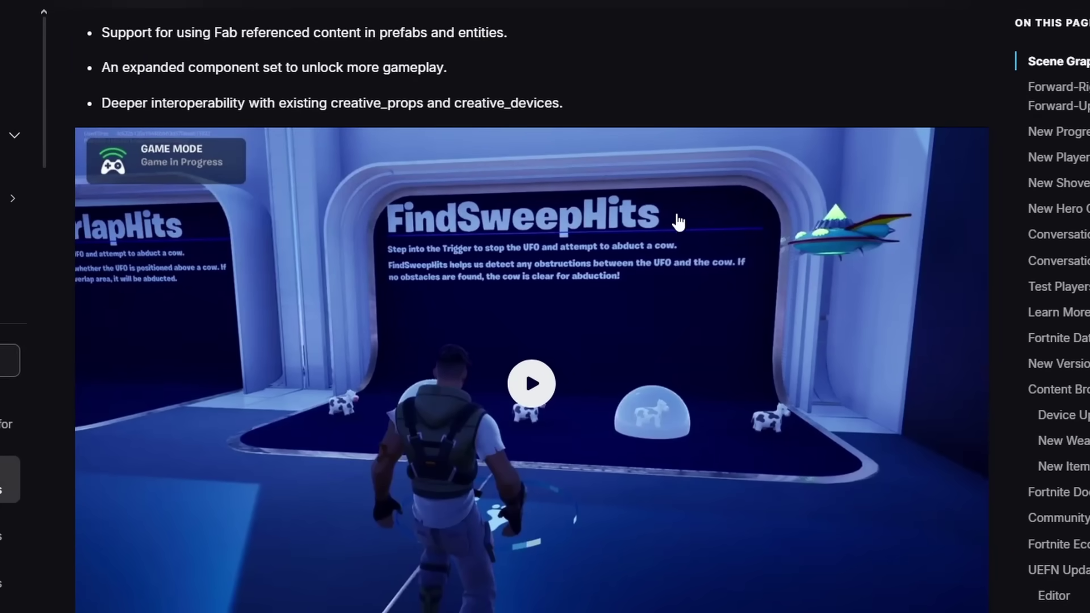
left_click(657, 266)
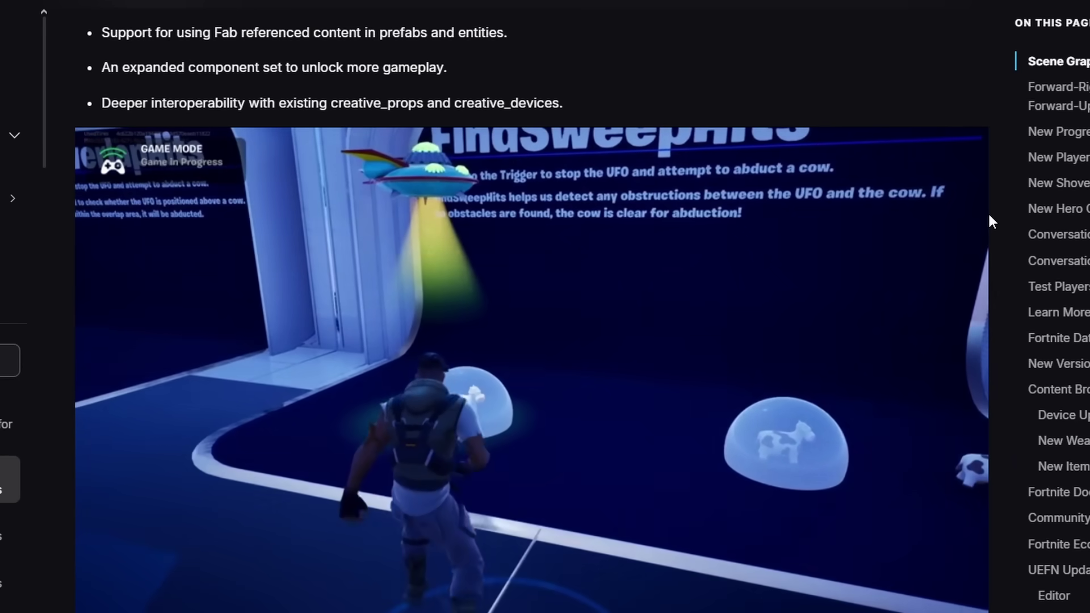
scroll(617, 430, "up", 6)
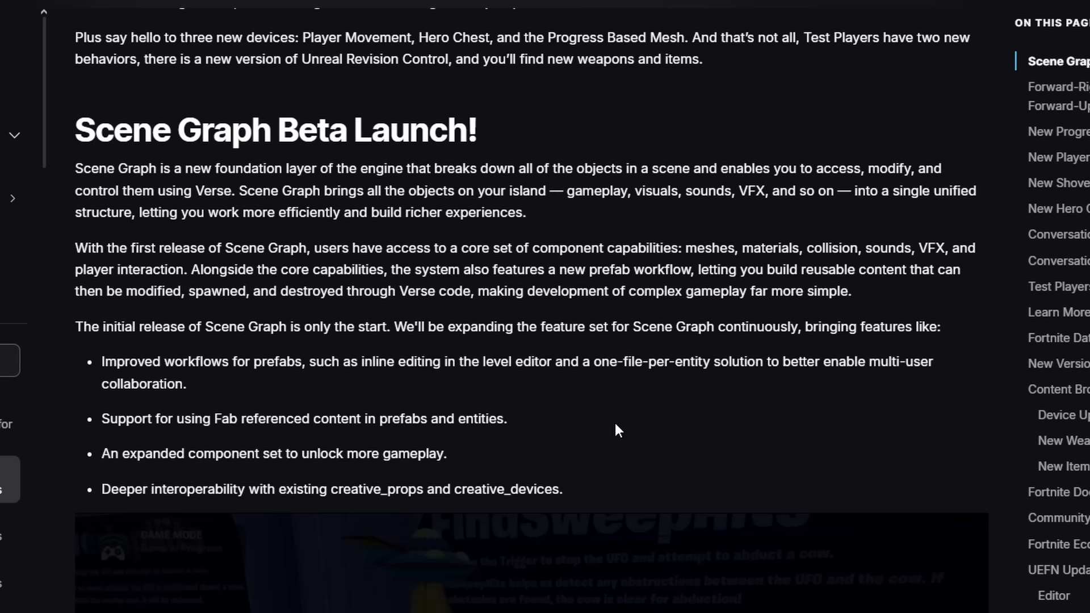
scroll(492, 375, "down", 15)
scroll(480, 318, "up", 5)
Step: Review the section on the change from Forward-Right-Up to Left-Up-Forward coordinates, including the note on published islands
scroll(480, 318, "down", 8)
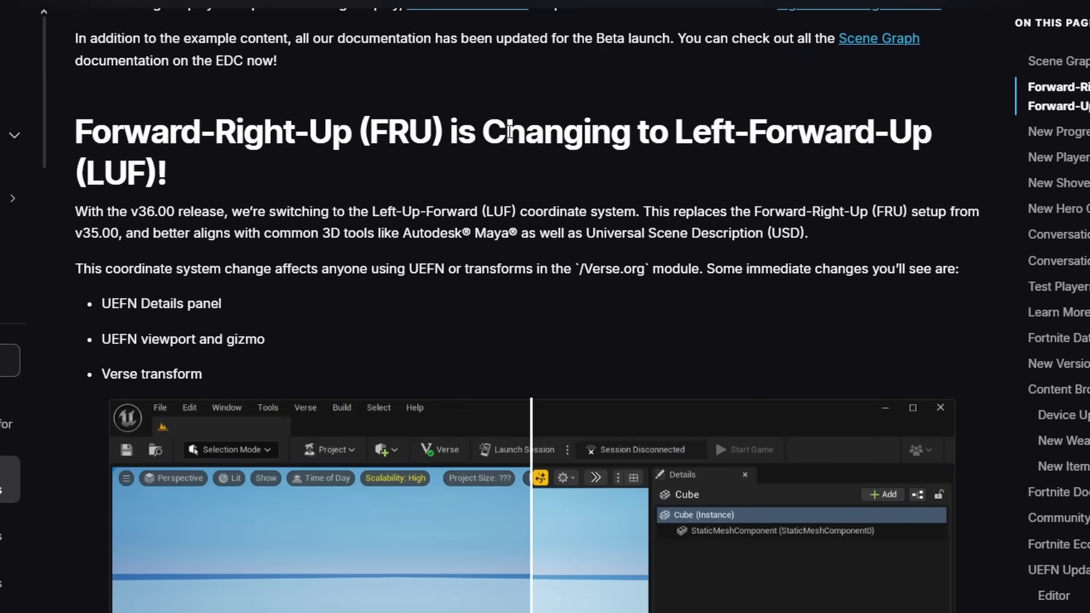
scroll(545, 238, "down", 7)
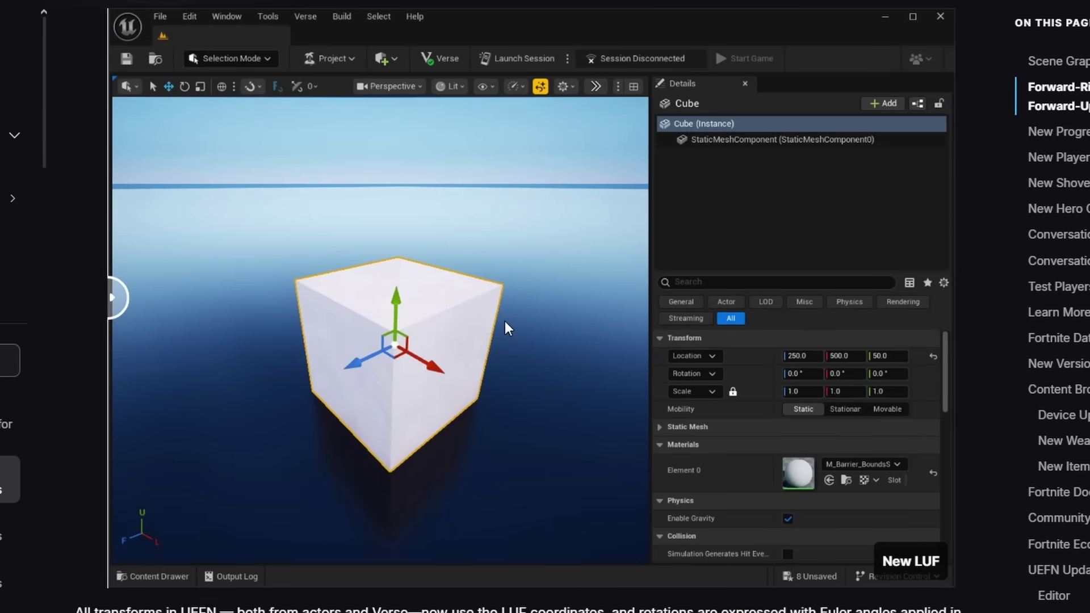
scroll(505, 321, "down", 6)
left_click_drag(129, 361, 651, 361)
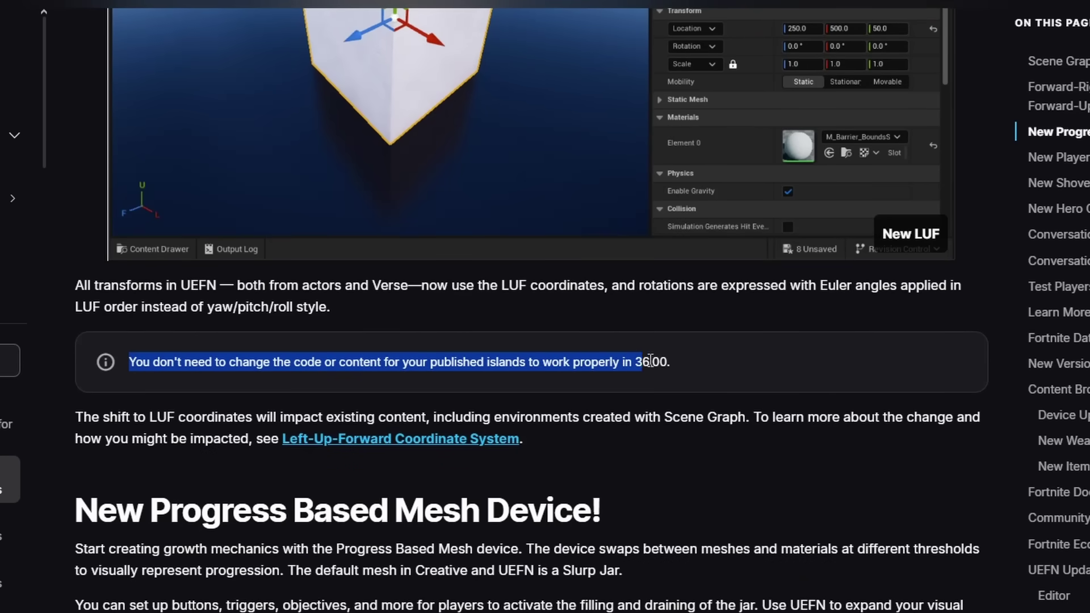
left_click(680, 363)
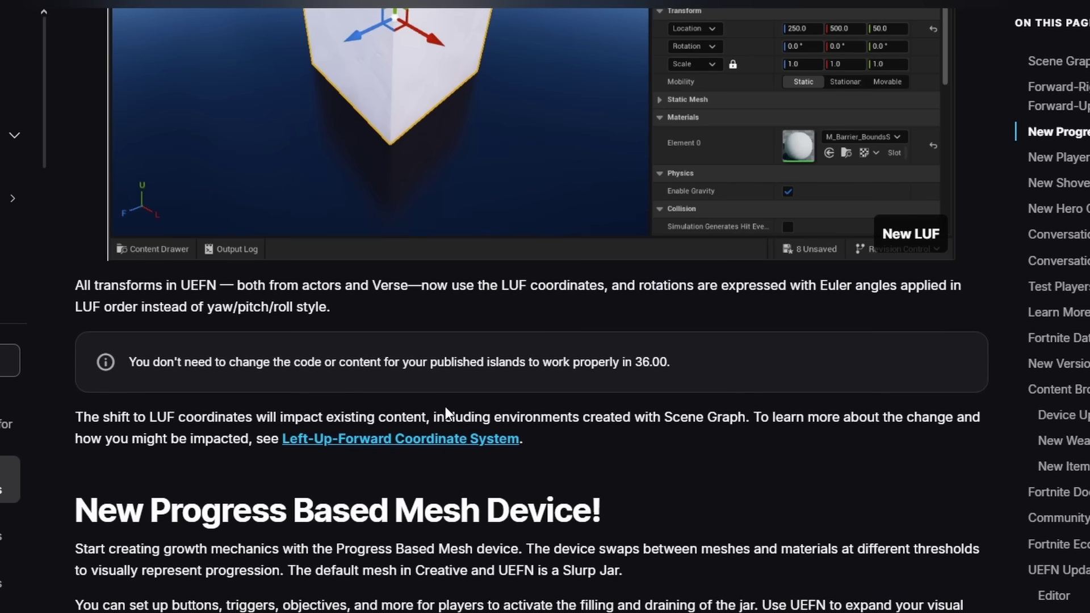
Step: Open the Left-Up-Forward Coordinate System article and examine its Verse transform notes and type ambiguity code examples
left_click(455, 441)
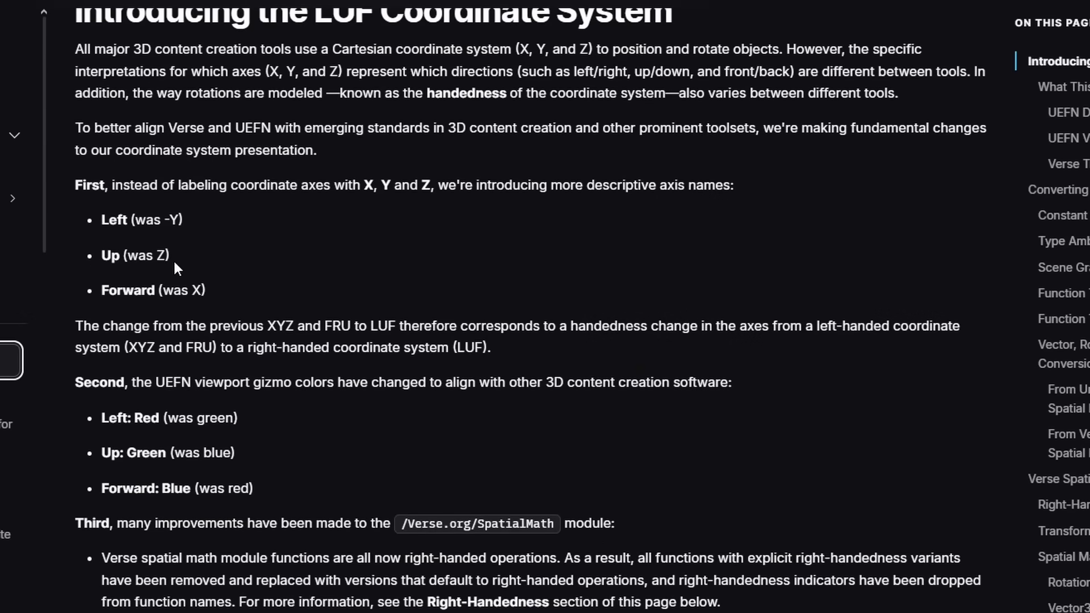
scroll(282, 269, "down", 15)
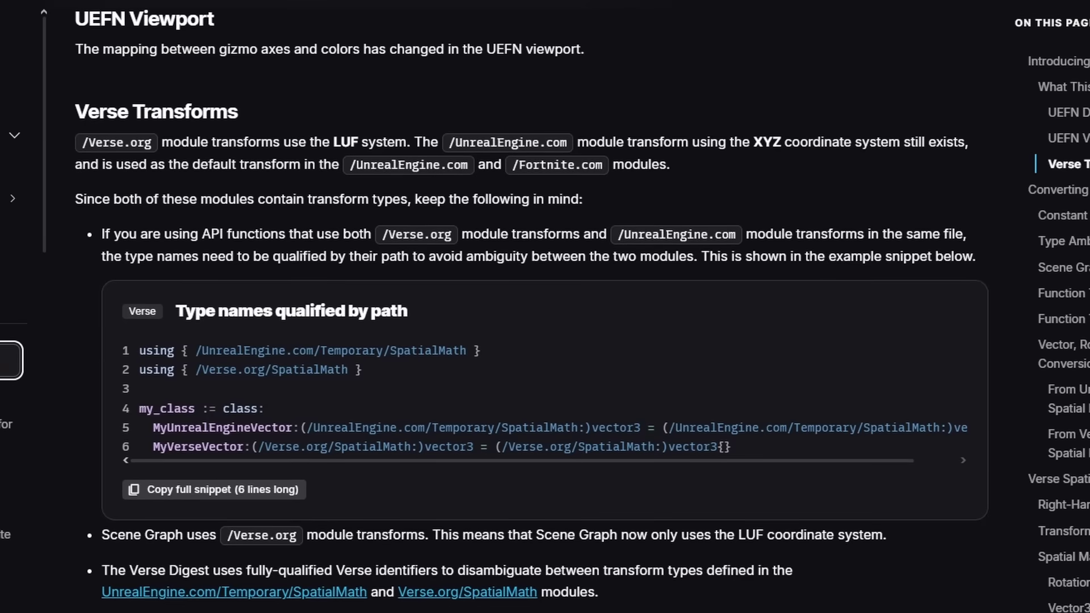
scroll(437, 265, "up", 6)
scroll(437, 267, "up", 4)
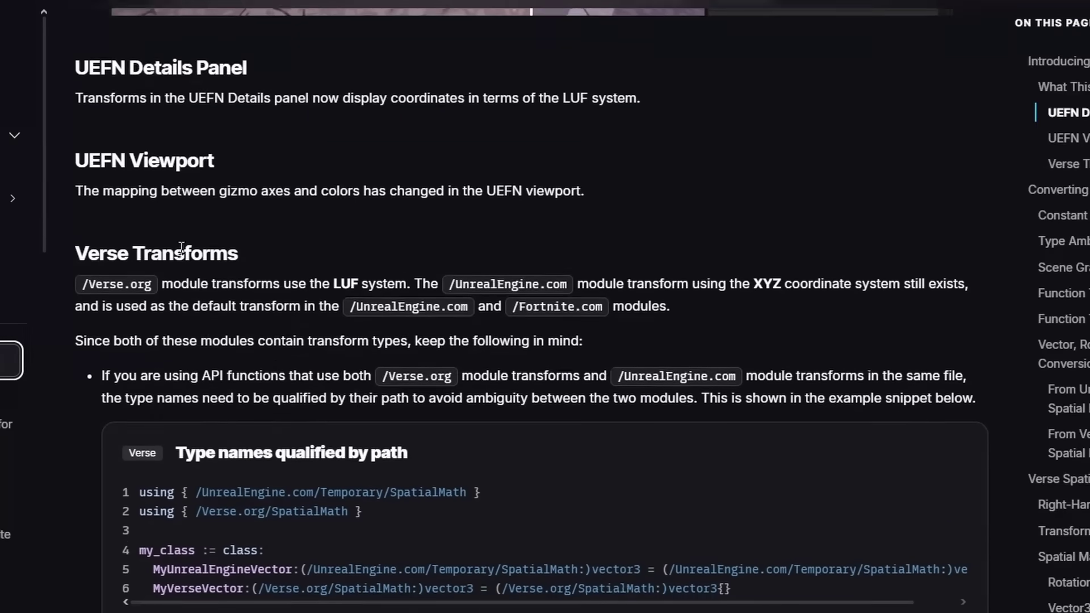
scroll(227, 517, "down", 1)
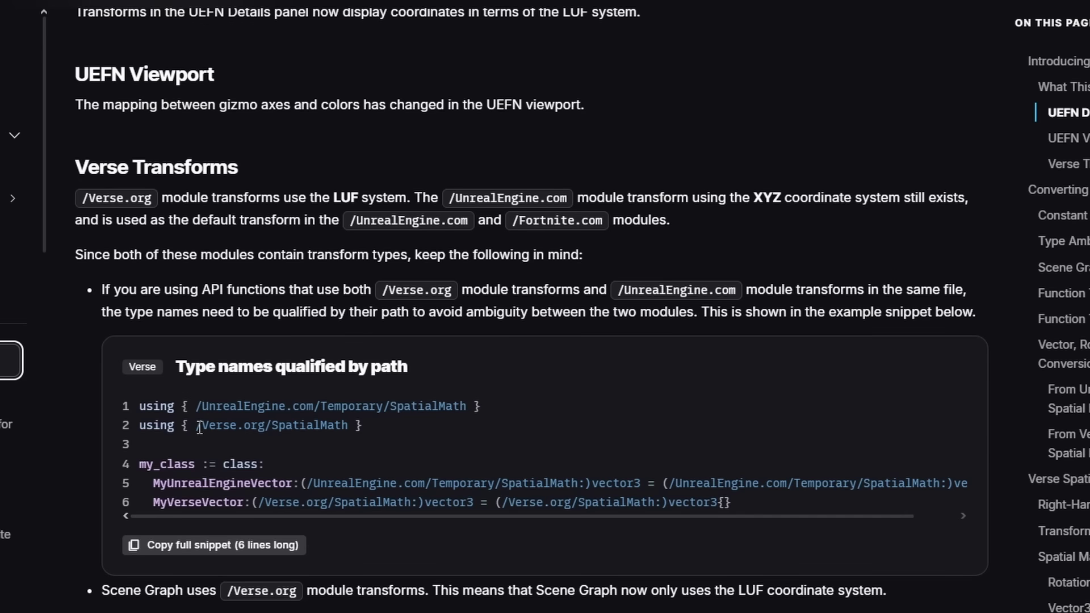
left_click_drag(195, 407, 467, 406)
left_click(272, 448)
scroll(571, 314, "down", 13)
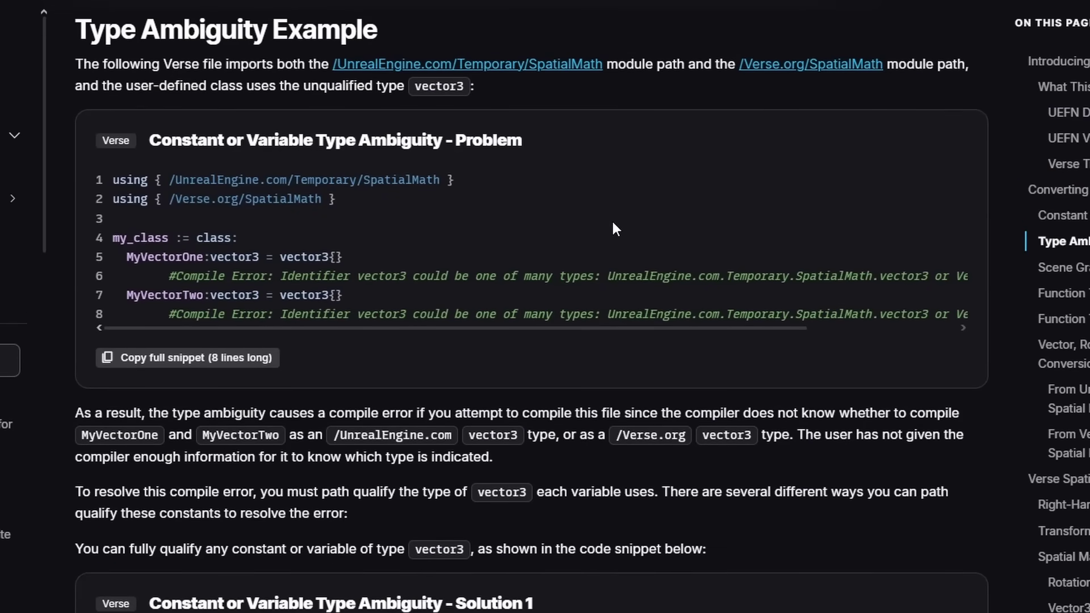
scroll(613, 227, "down", 15)
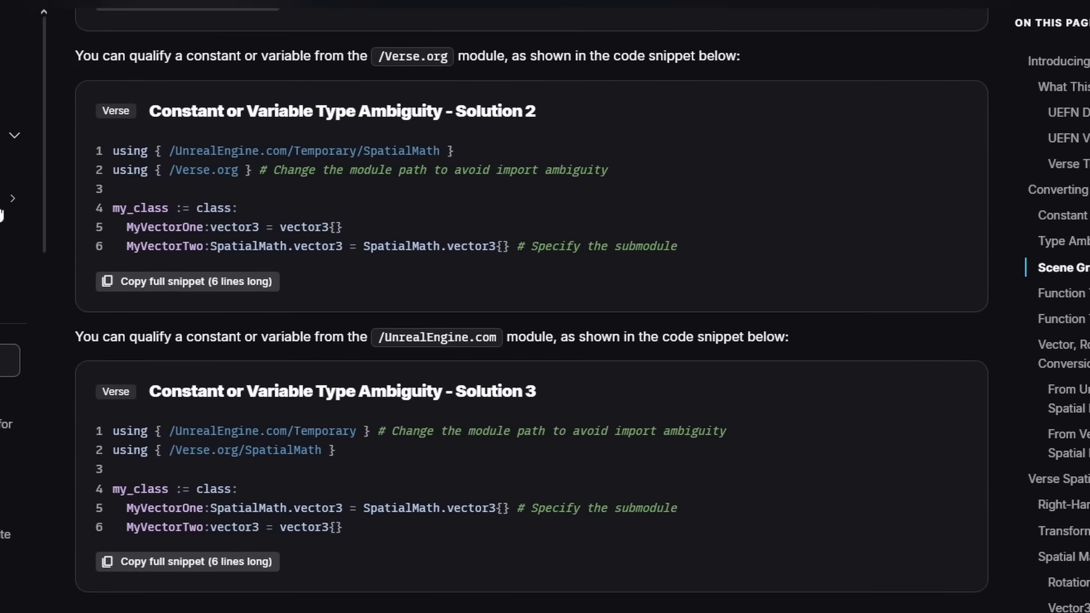
Step: Return to the release notes and read the New Progress Based Mesh Device section
scroll(431, 320, "down", 15)
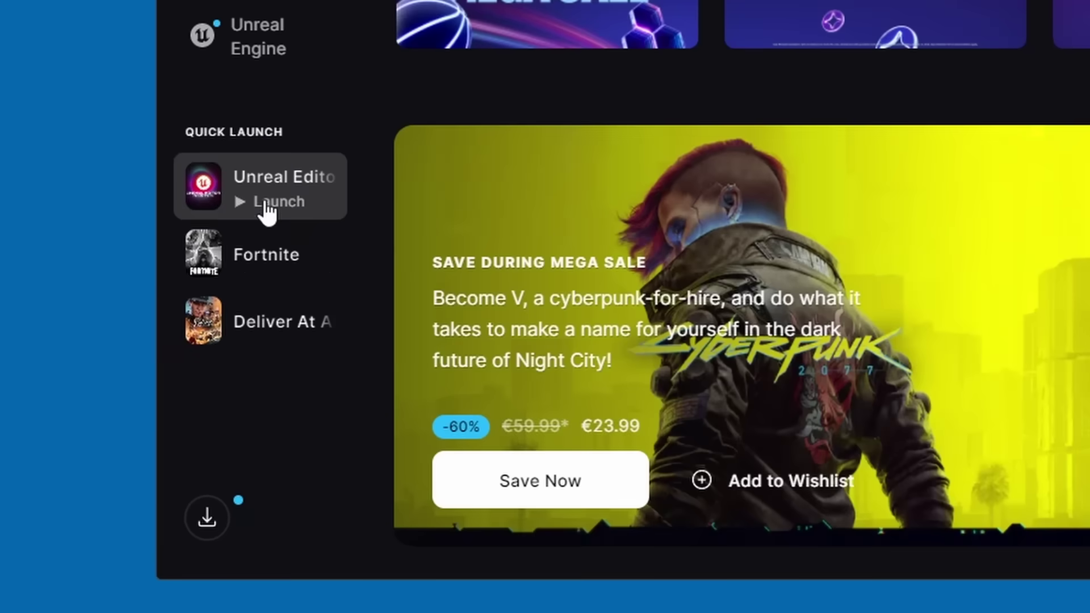
left_click(264, 210)
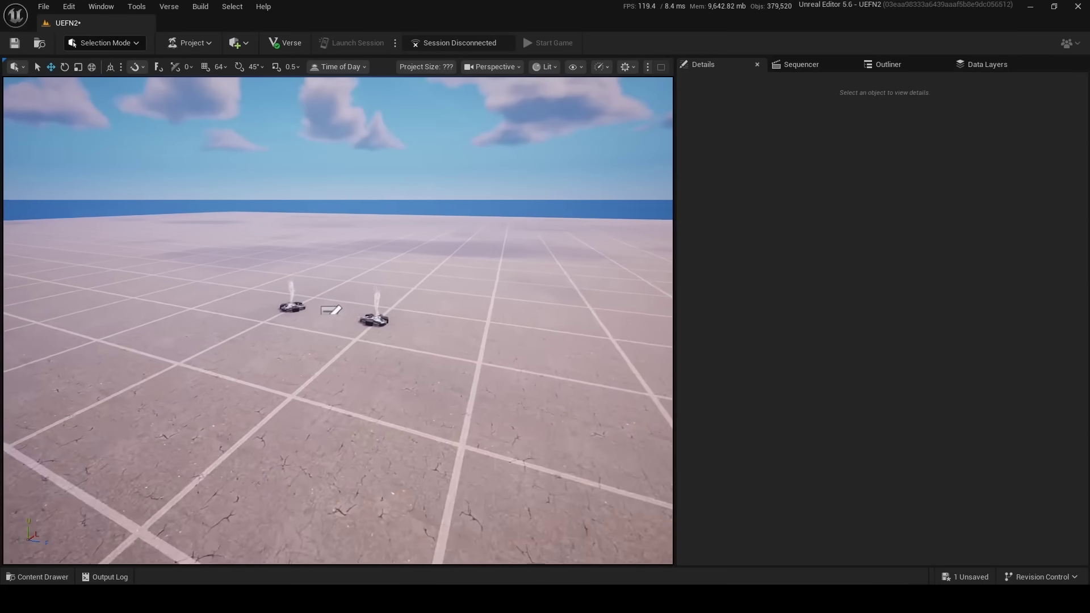
Step: In UEFN, search the Fortnite content for "progress", place a Progress Based Mesh Device in the level and focus the view on it
right_click_drag(348, 323, 435, 331)
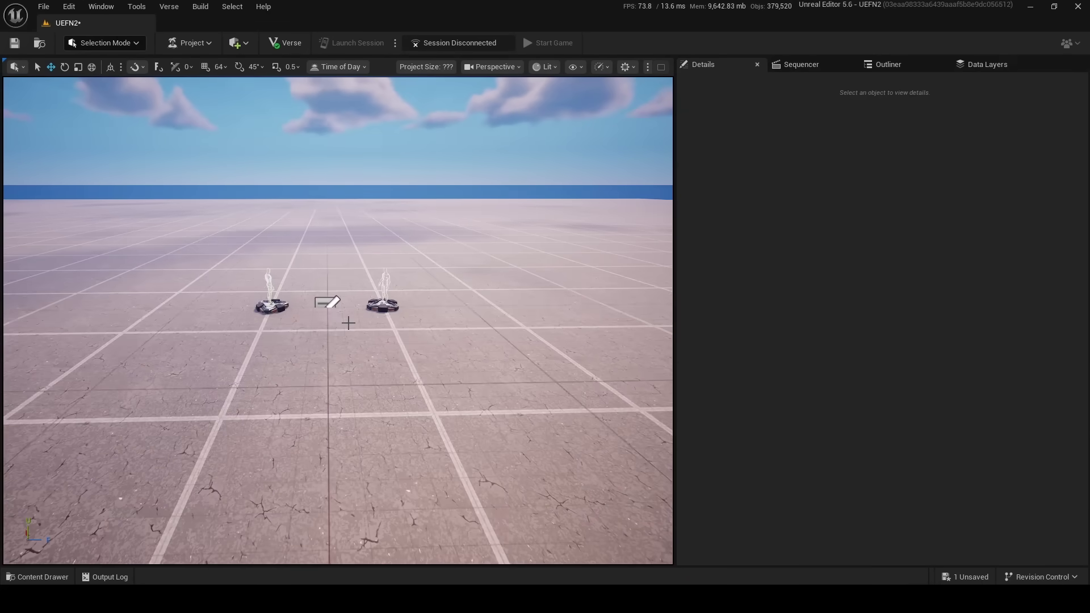
left_click(40, 577)
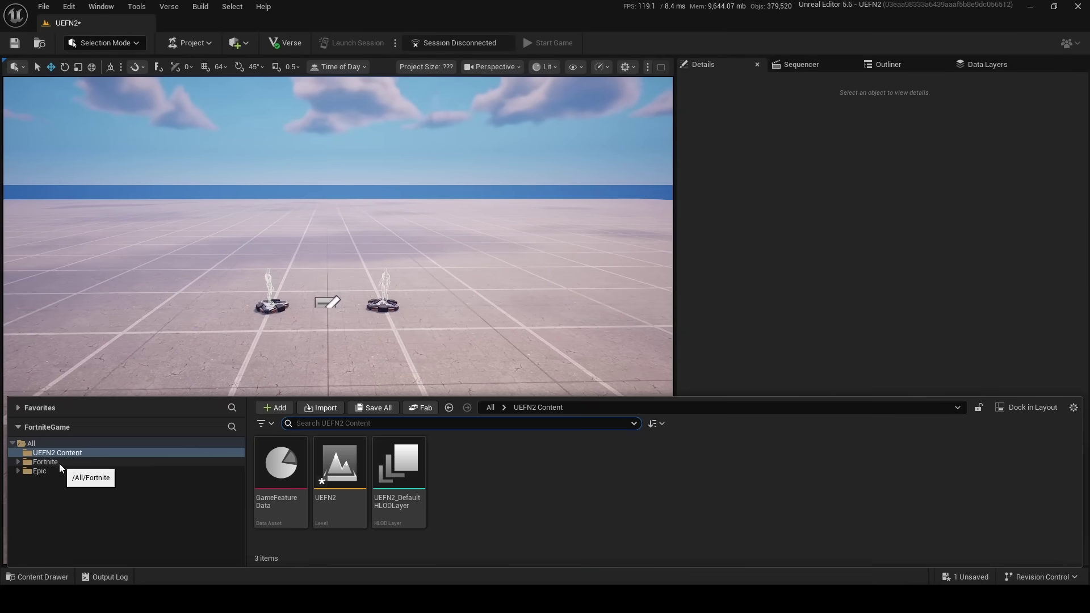
left_click(45, 462)
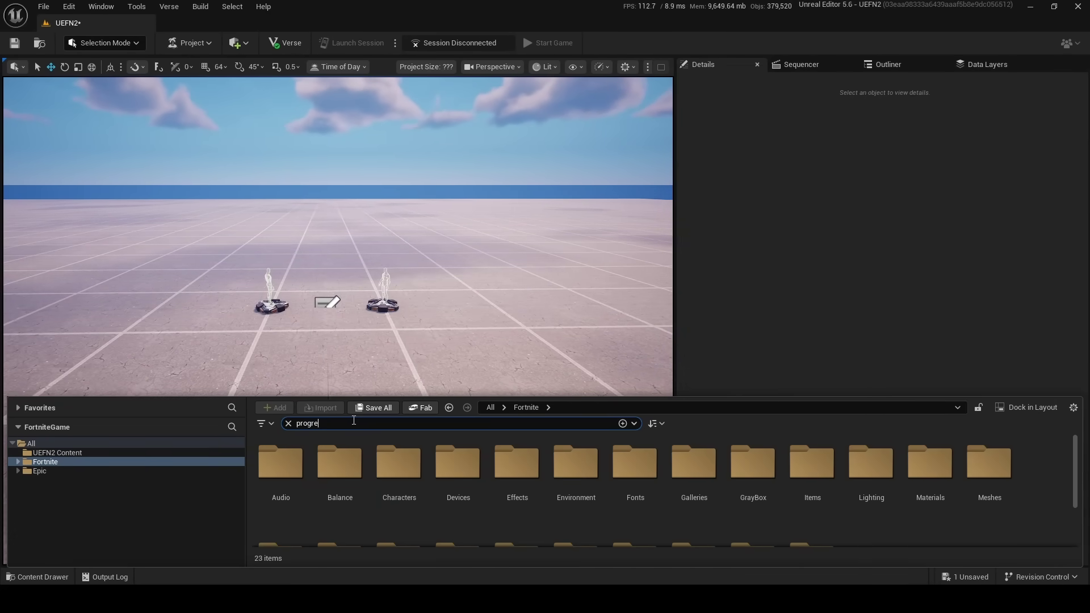
left_click(353, 423)
type("progress")
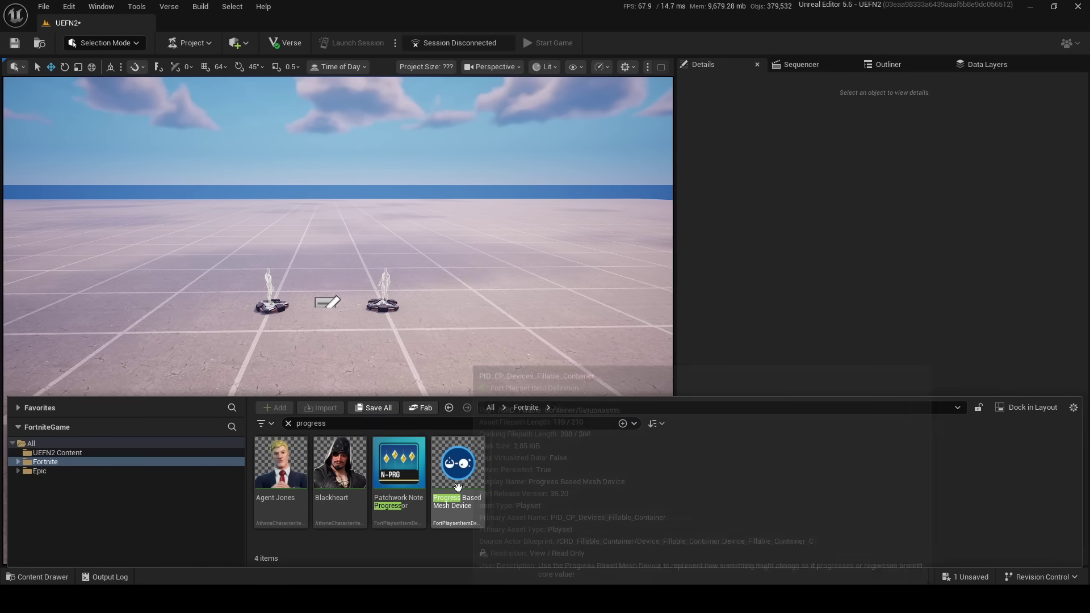
left_click_drag(458, 462, 341, 391)
key("f")
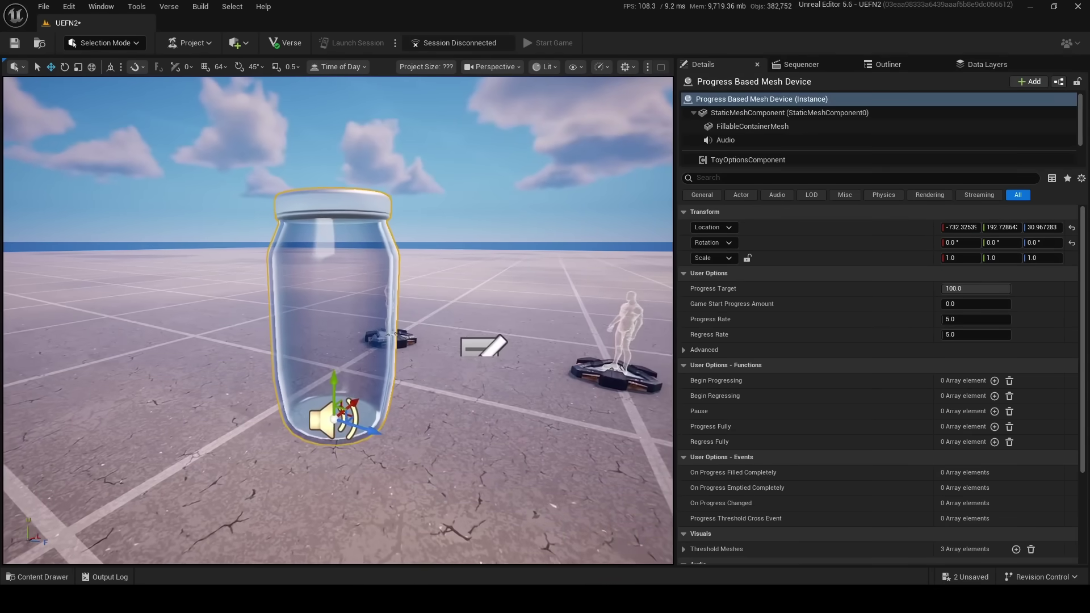
Step: Set the Progress Based Mesh Device's advanced Progression Type to Instant
left_click(693, 349)
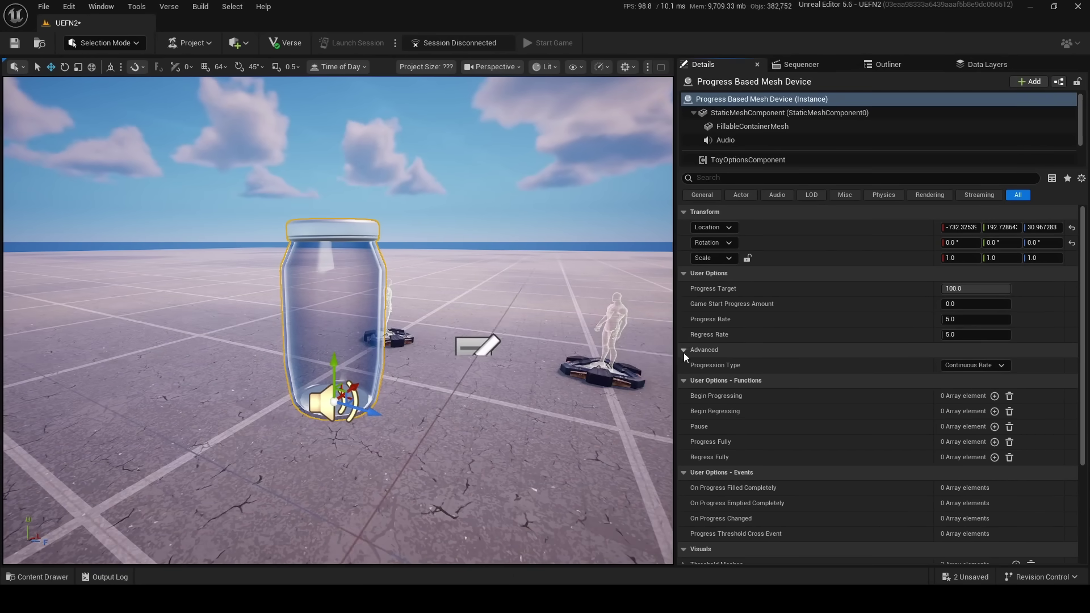
left_click(968, 366)
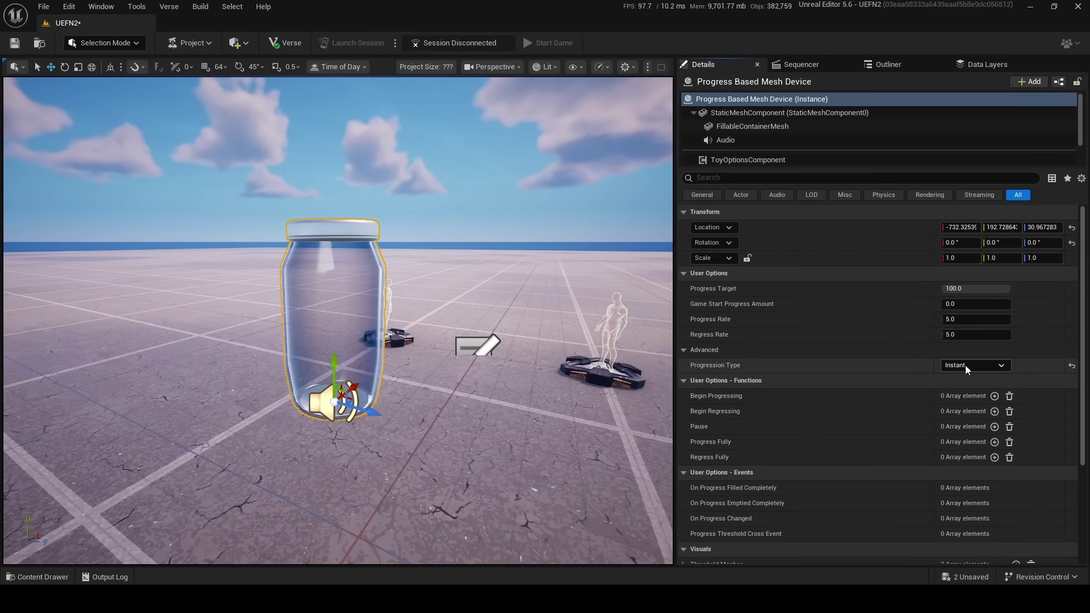
Step: Expand the device's Threshold Meshes and examine the thresholds, static meshes and audio settings of its entries
scroll(741, 292, "down", 6)
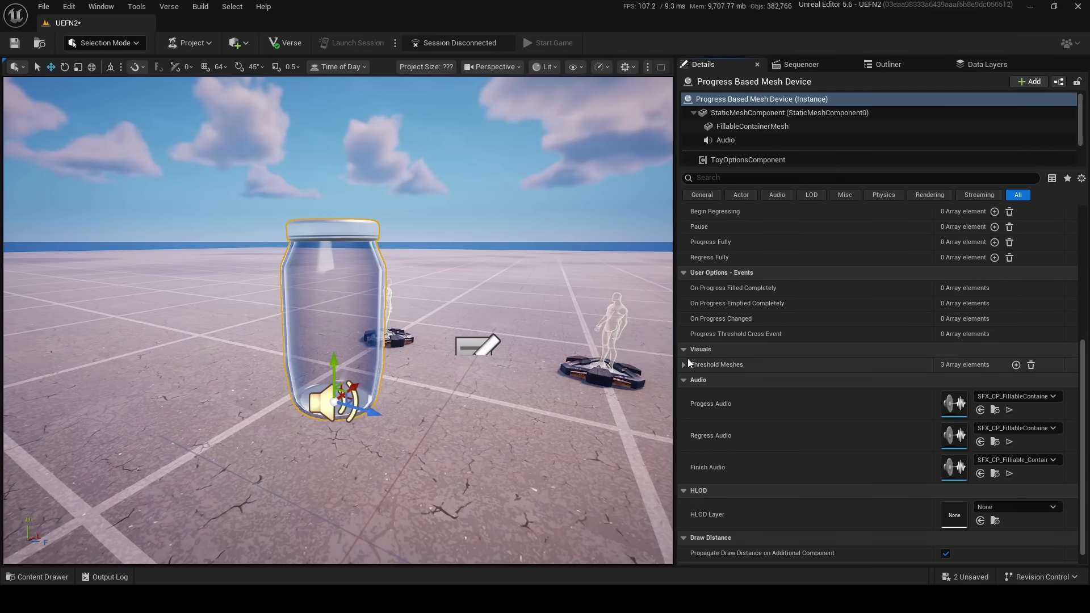
left_click(684, 365)
left_click(694, 381)
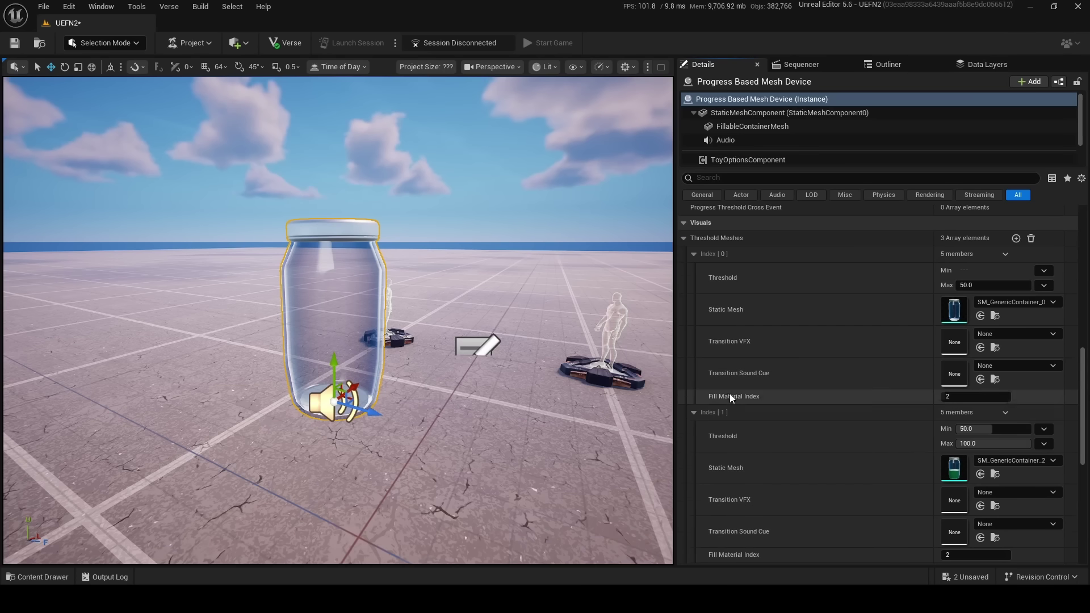
scroll(777, 385, "up", 3)
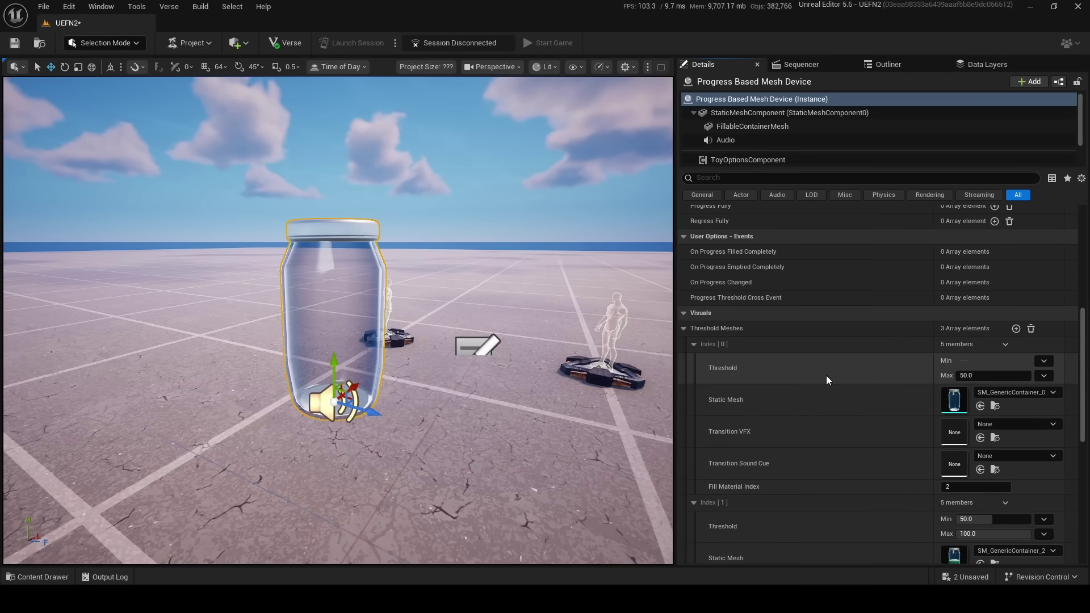
scroll(885, 367, "down", 5)
scroll(958, 490, "down", 3)
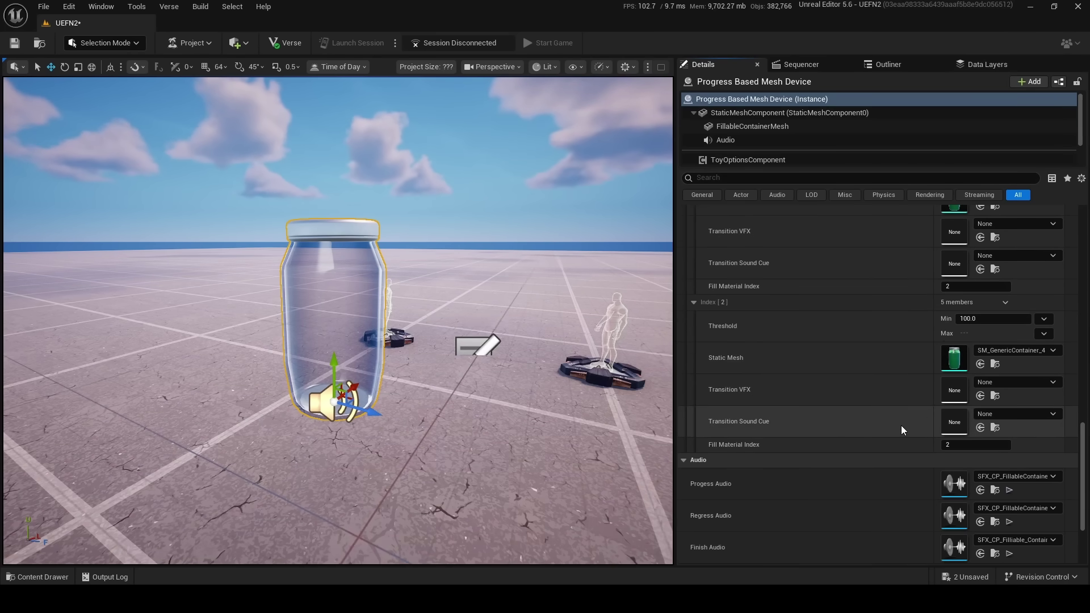
scroll(873, 366, "up", 5)
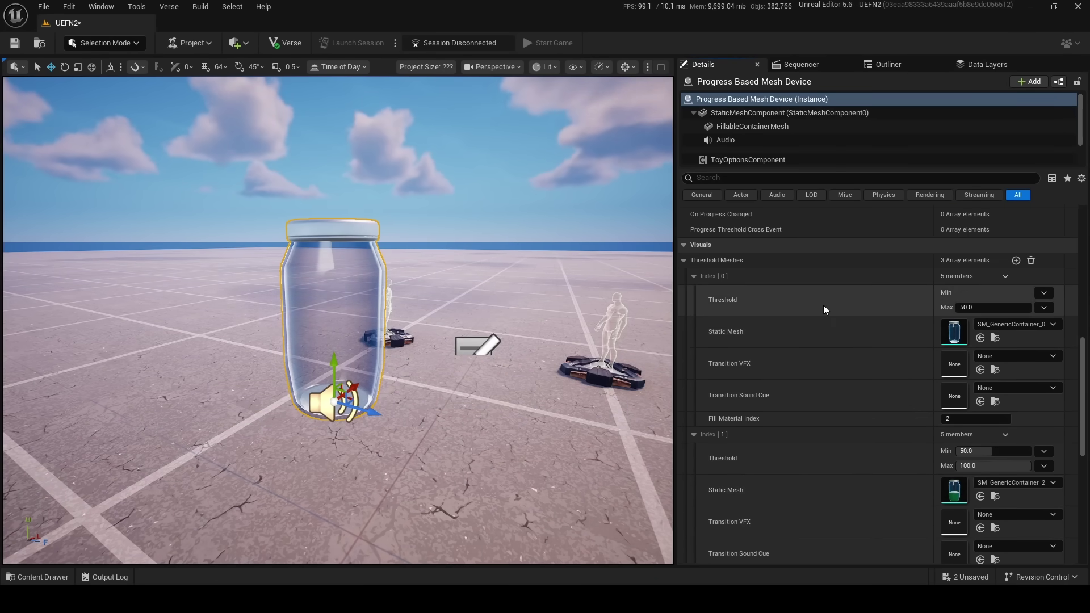
scroll(823, 305, "up", 5)
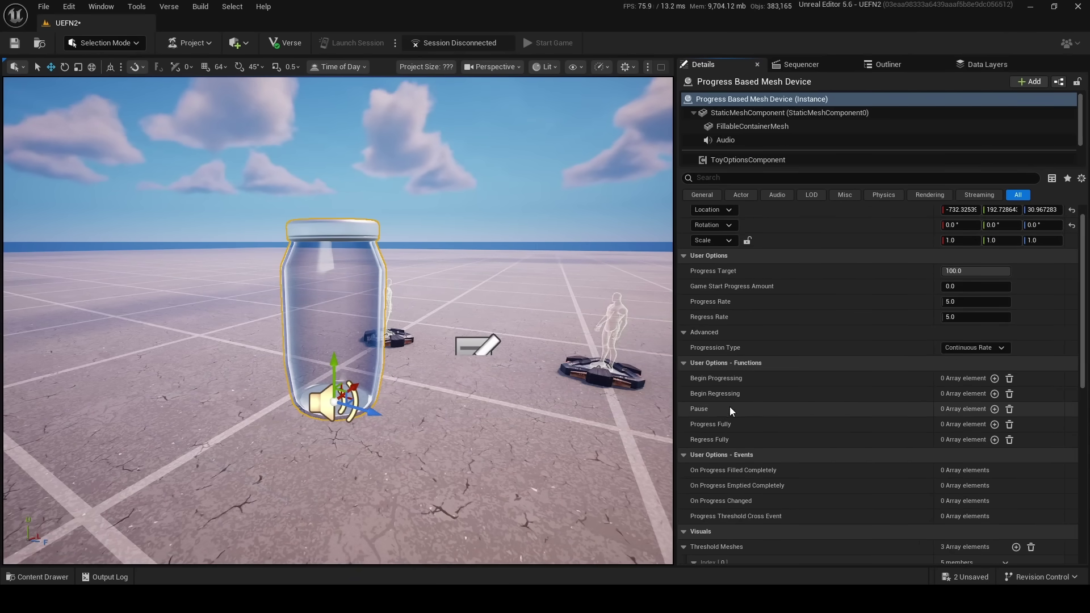
Step: Check the Transition VFX choices and the Fill Material Index description for the first threshold mesh
scroll(756, 298, "down", 1)
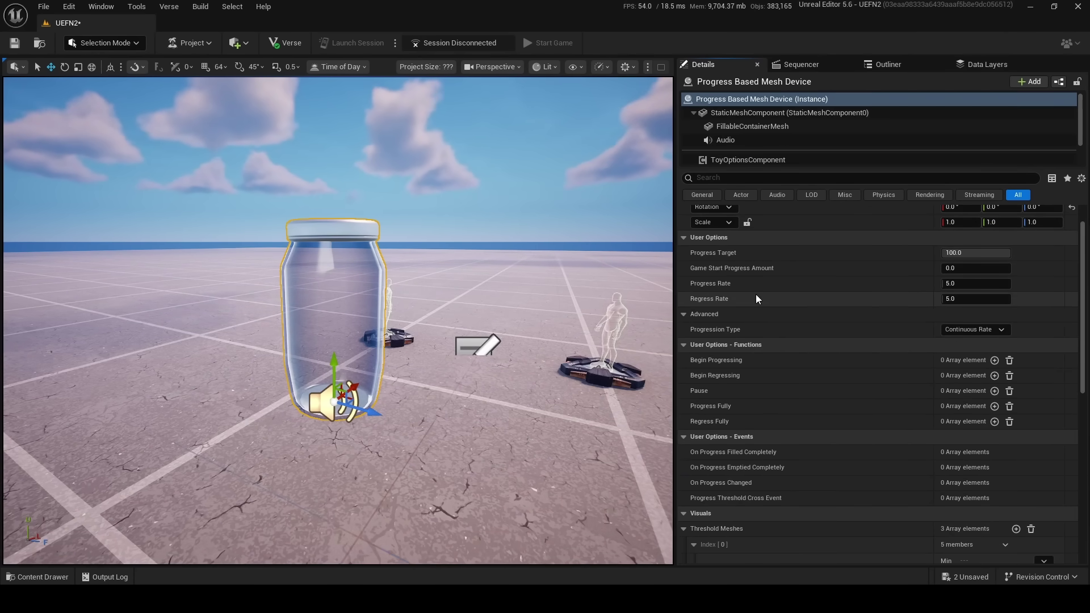
scroll(795, 318, "down", 5)
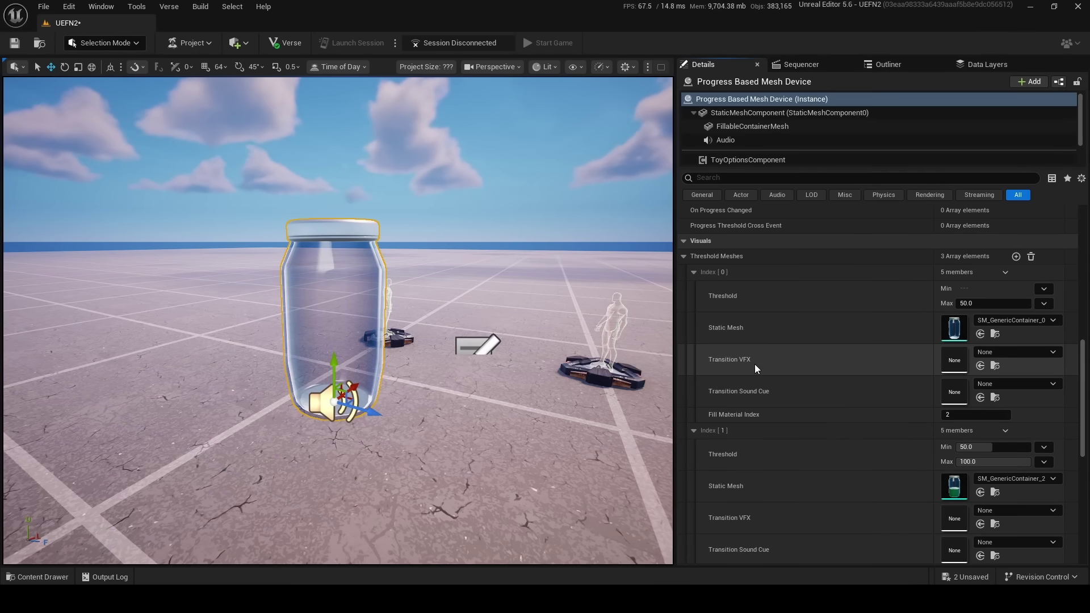
left_click(1039, 352)
left_click(805, 356)
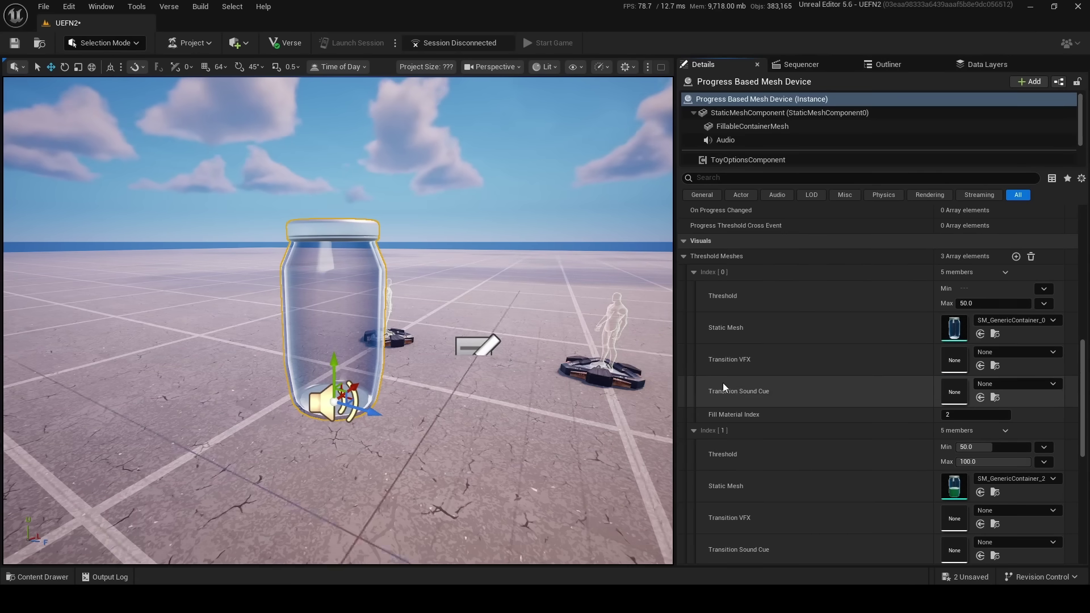
mouse_move(733, 421)
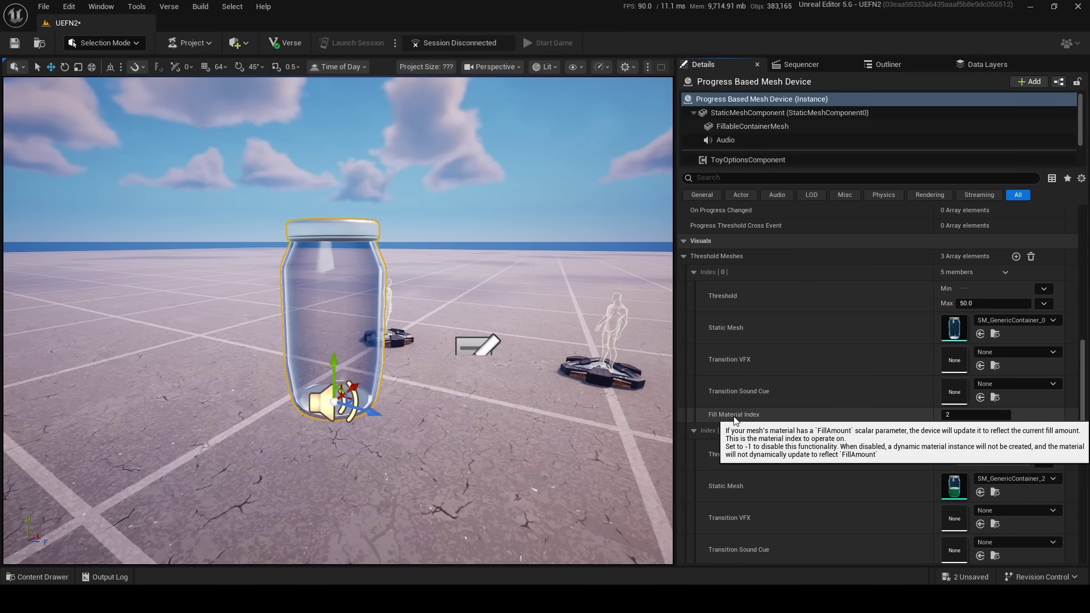
Step: Switch the level editor from Selection Mode to Modeling Mode
right_click_drag(433, 389, 433, 488)
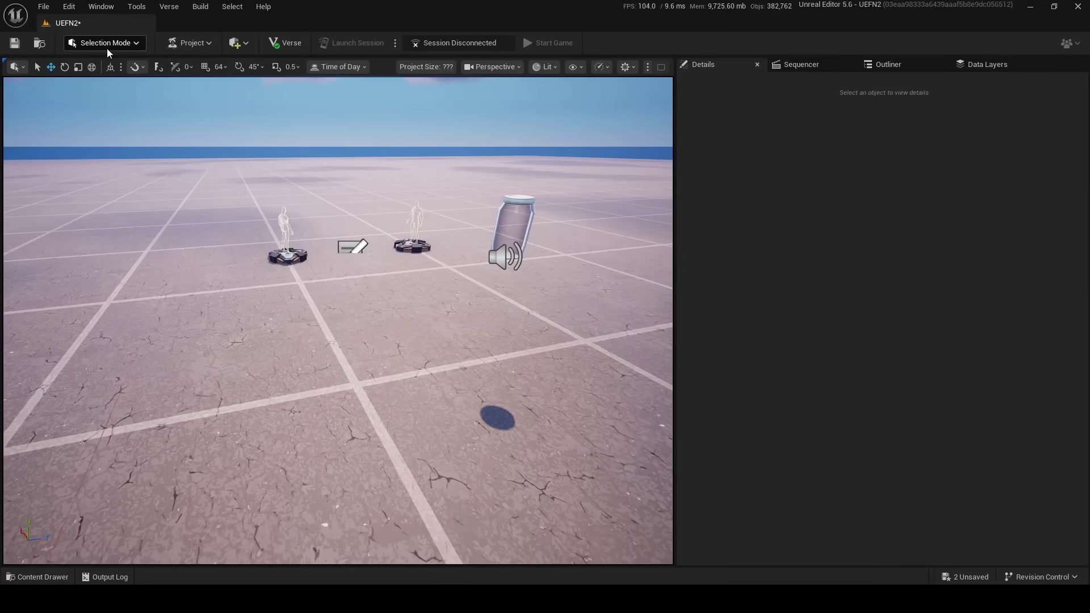
left_click(105, 43)
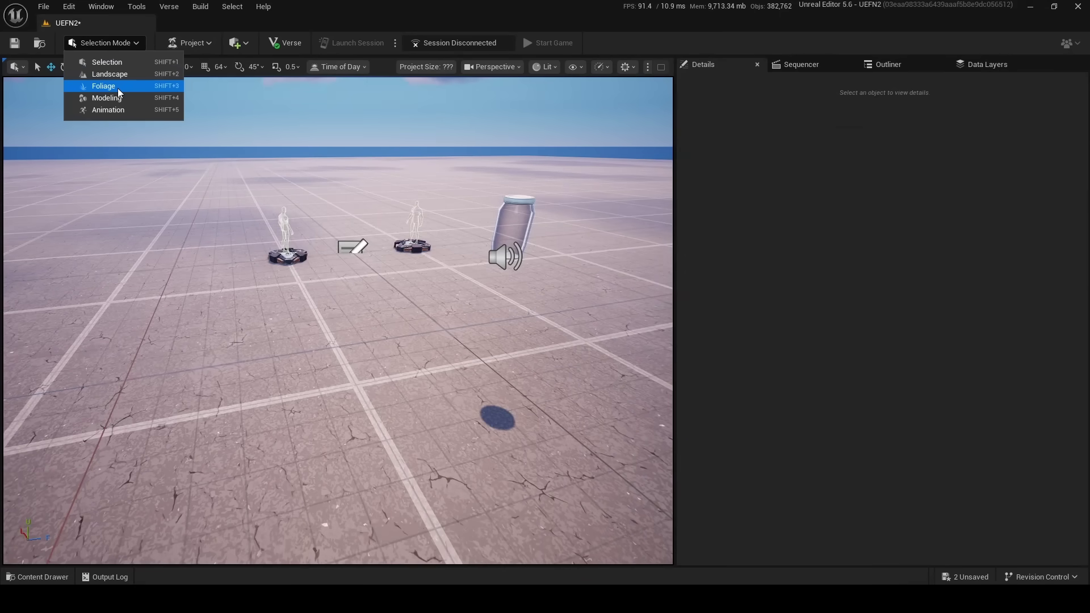
left_click(116, 98)
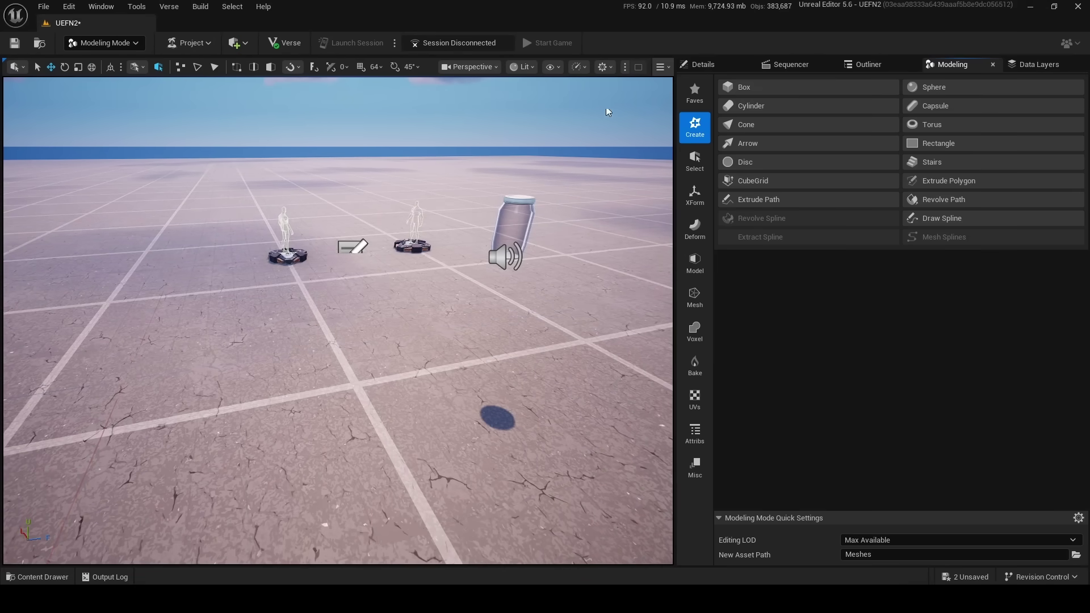
Step: Create a 100 × 100 × 100 static mesh box and position it above the ground near the spawn pads
left_click(736, 87)
right_click_drag(459, 284, 389, 420)
left_click(354, 302)
key("w")
left_click_drag(352, 365, 352, 207)
right_click_drag(353, 207, 352, 193)
key("w")
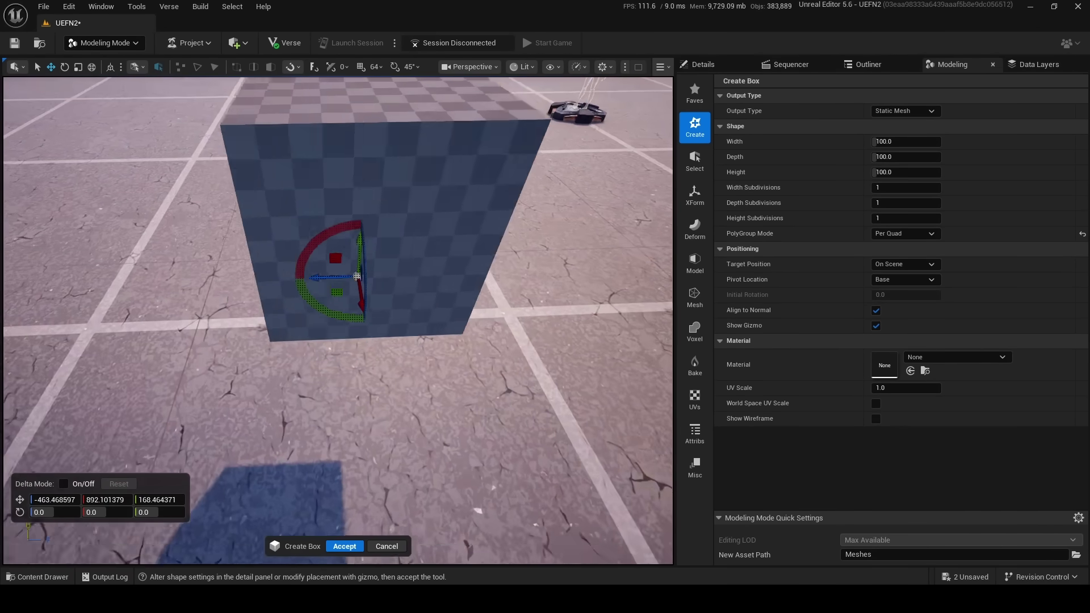
key("s")
right_click_drag(352, 276, 323, 239)
left_click(347, 546)
Step: Create a new material named "box" in the UEFN2 Content folder, clearing the old "progress" search
key("s")
left_click(24, 577)
left_click(523, 493)
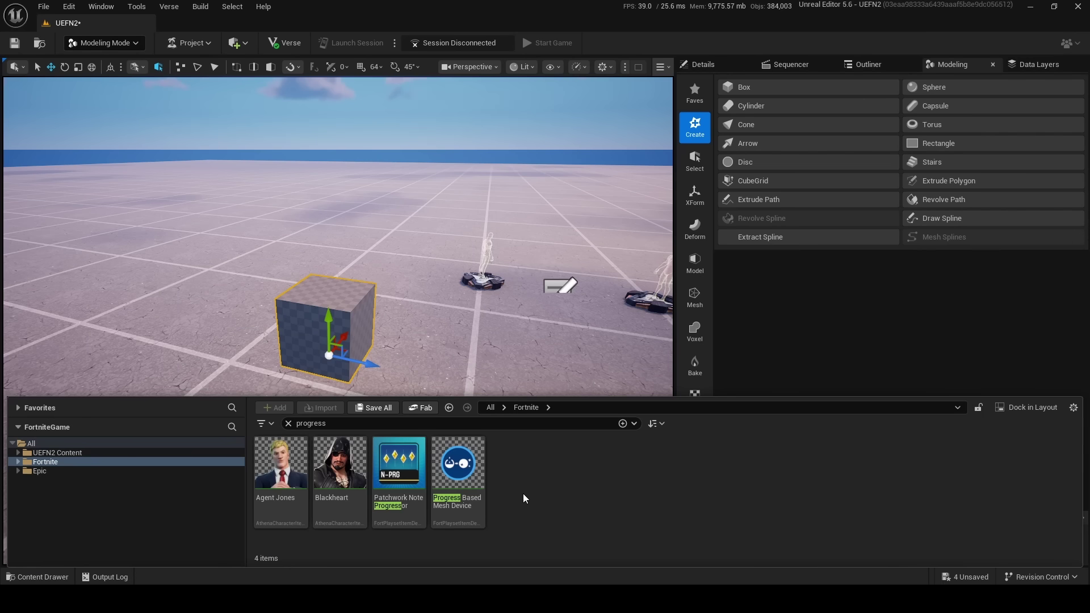
right_click(519, 484)
left_click(513, 464)
left_click(101, 453)
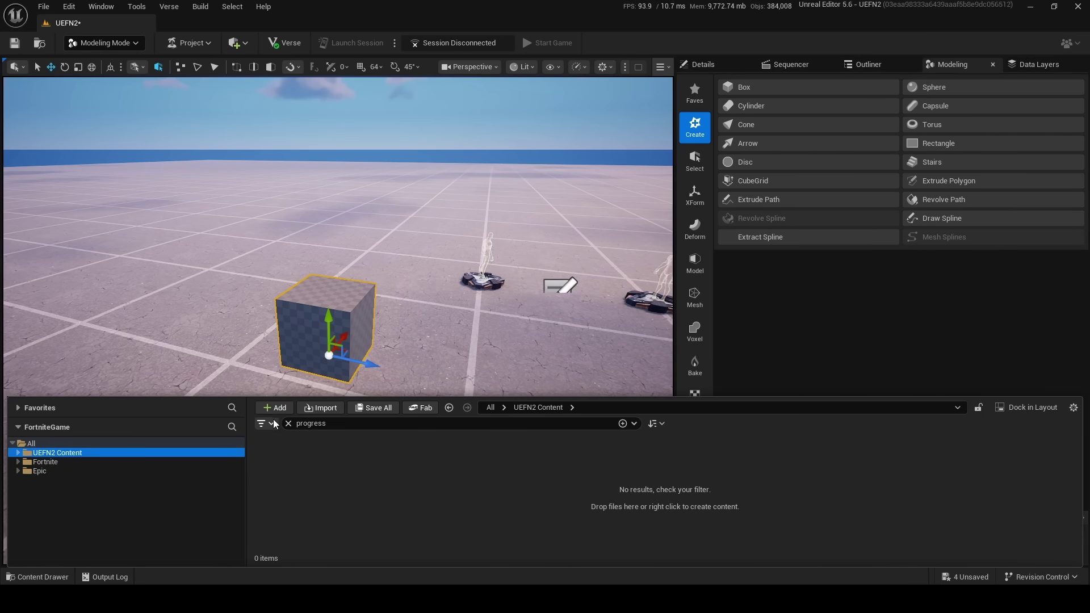
left_click(287, 423)
right_click(518, 454)
mouse_move(564, 358)
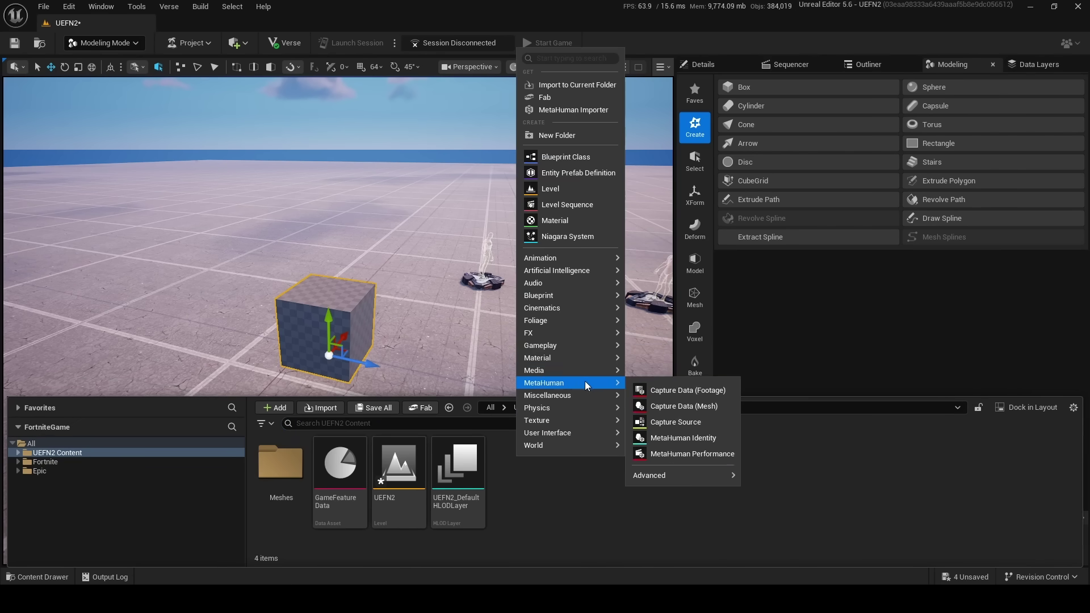
left_click(656, 368)
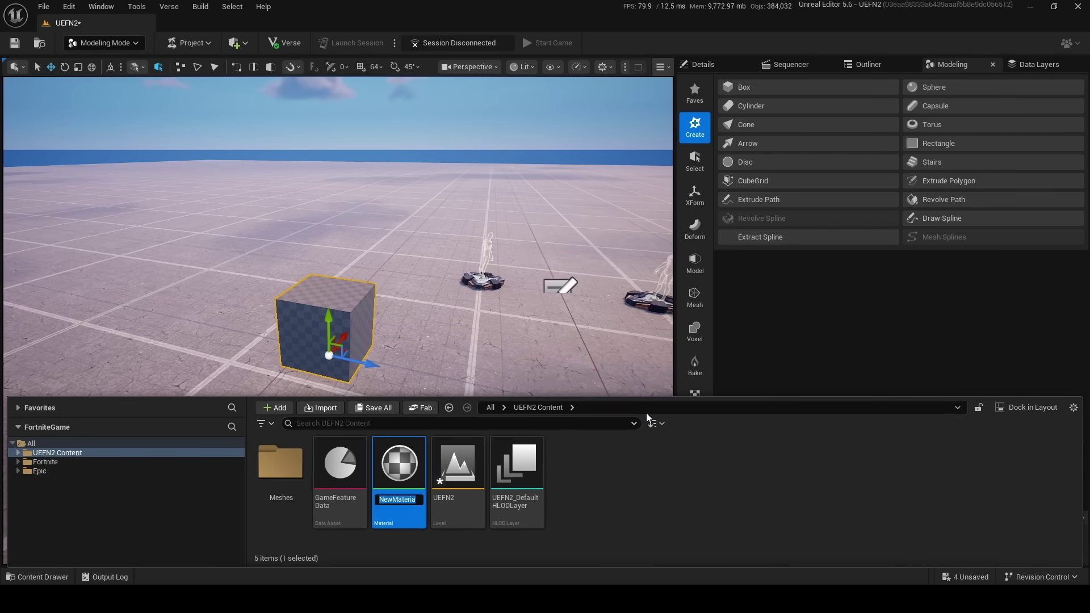
key("BackSpace")
type("box")
key("Return")
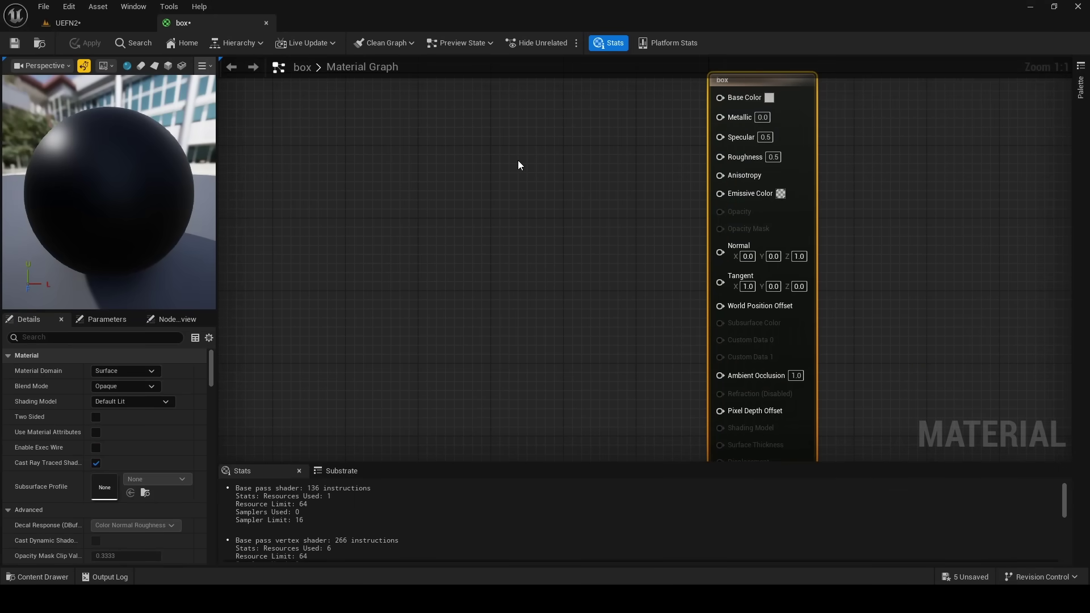
Step: Add a LinearGradient node to the box material's graph, well before the output node
right_click_drag(518, 160, 677, 169)
right_click(495, 219)
type("line")
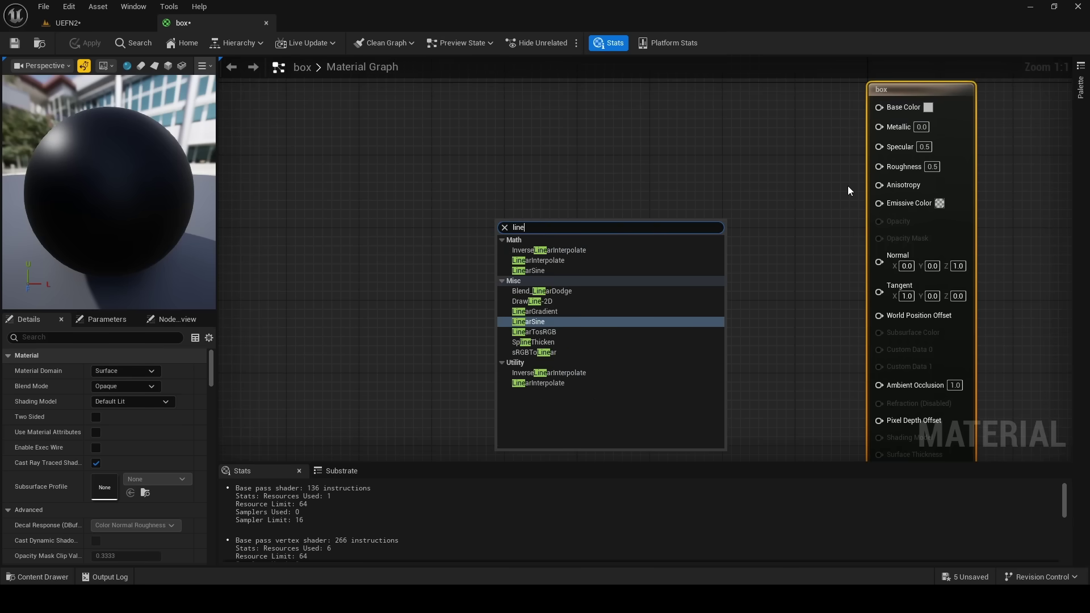
type("ar")
left_click(534, 301)
right_click_drag(570, 122, 488, 206)
left_click(489, 207)
right_click_drag(477, 288, 481, 211)
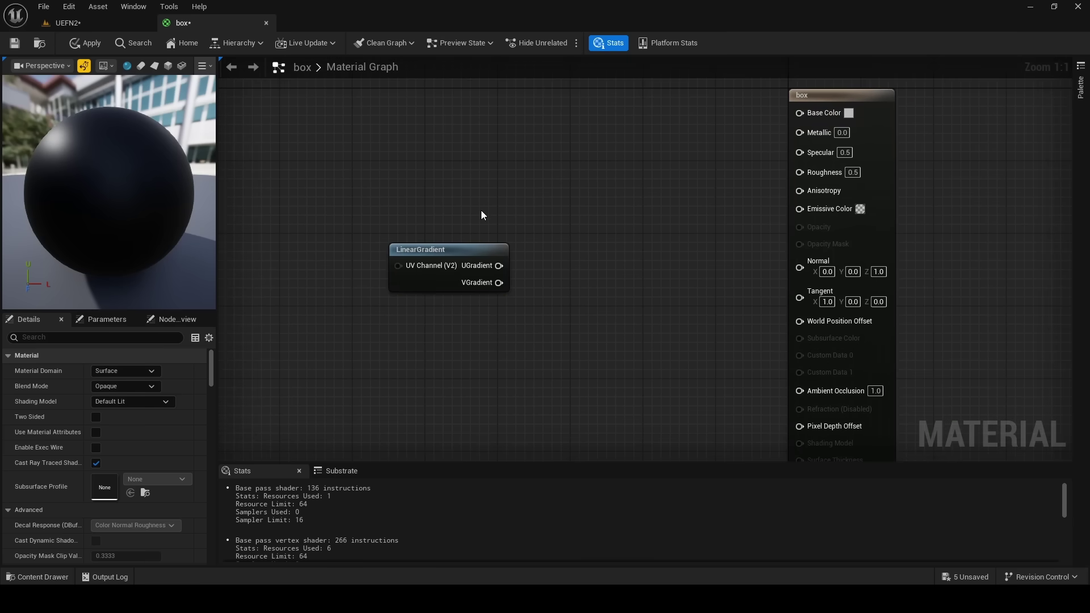
Step: Add a scalar parameter named FillAmount and place it just above the LinearGradient node
right_click(482, 210)
right_click_drag(577, 181, 560, 259)
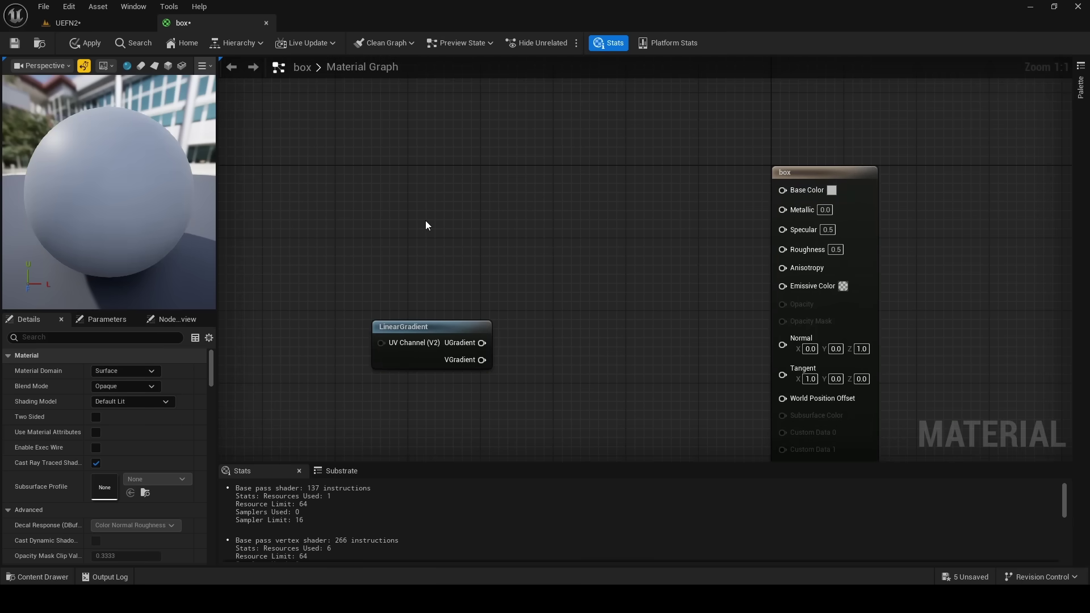
left_click(427, 225)
type("ssssssssss")
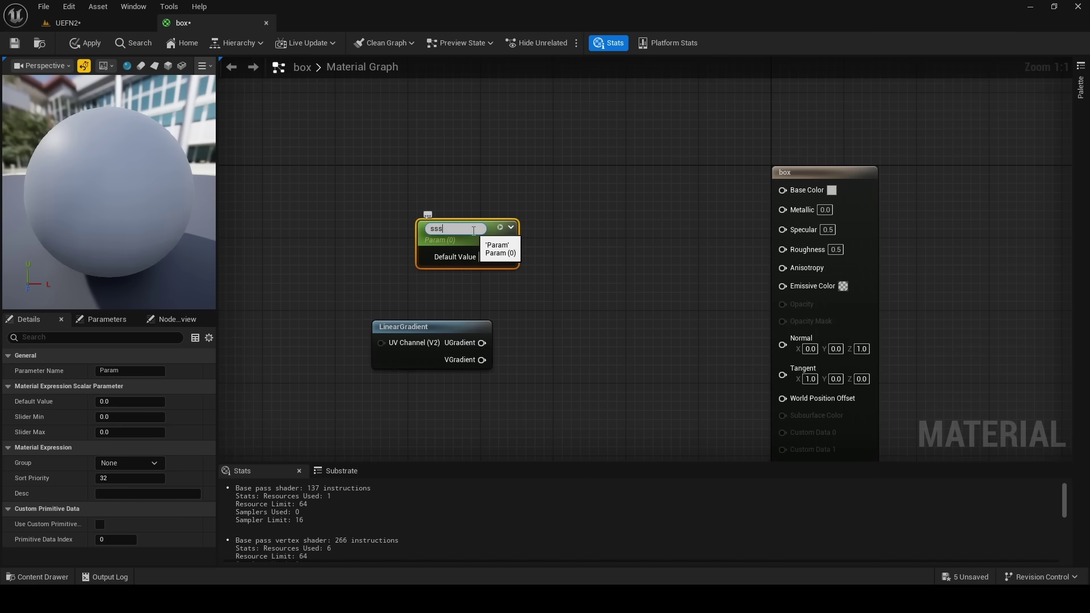
key("BackSpace")
key("BackSpace")
key("BackSpace")
key("Caps_Lock")
type("FillAmou")
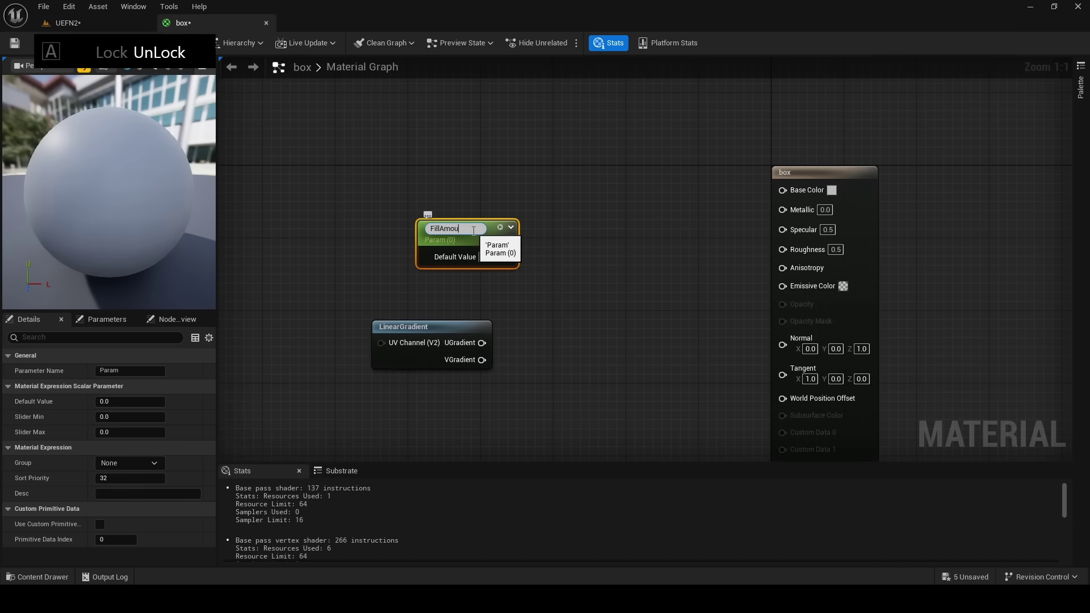
type("nt")
key("Return")
left_click_drag(472, 230, 445, 268)
left_click(472, 234)
right_click_drag(472, 233, 357, 253)
Step: Add a Subtract node beside the FillAmount and LinearGradient nodes and connect FillAmount to its A input
right_click(423, 329)
type("sub")
left_click(452, 381)
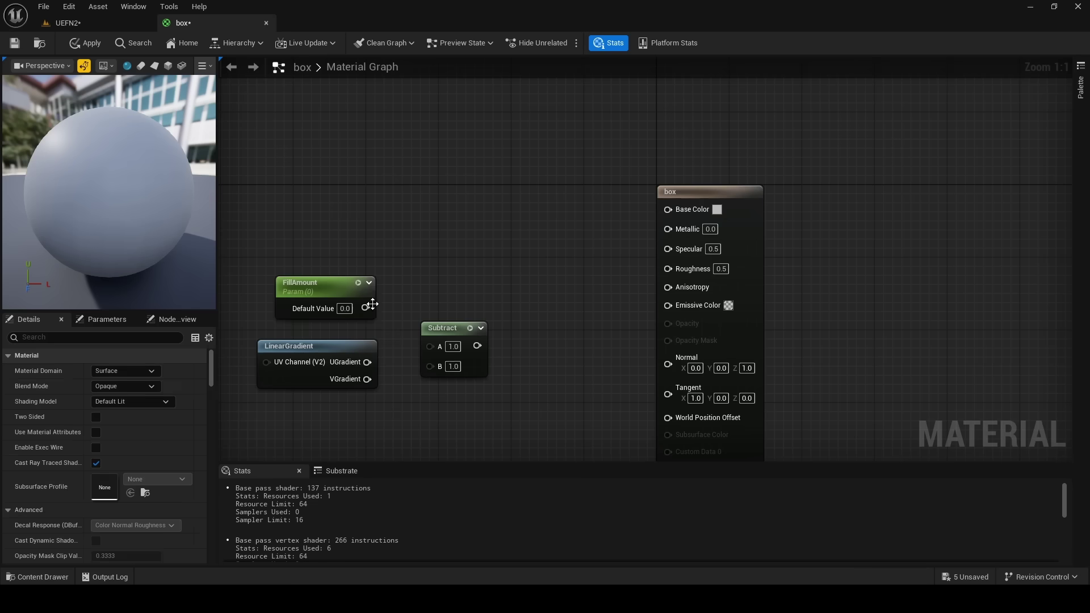
left_click_drag(376, 316, 397, 326)
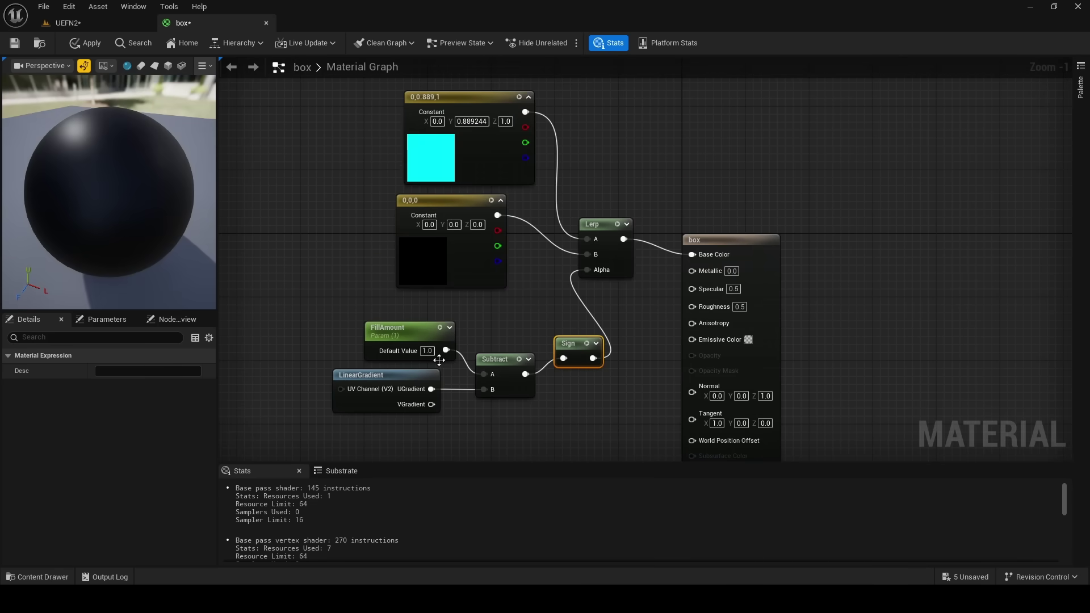
Step: Set the FillAmount parameter's default value to 0
type("0")
key("Return")
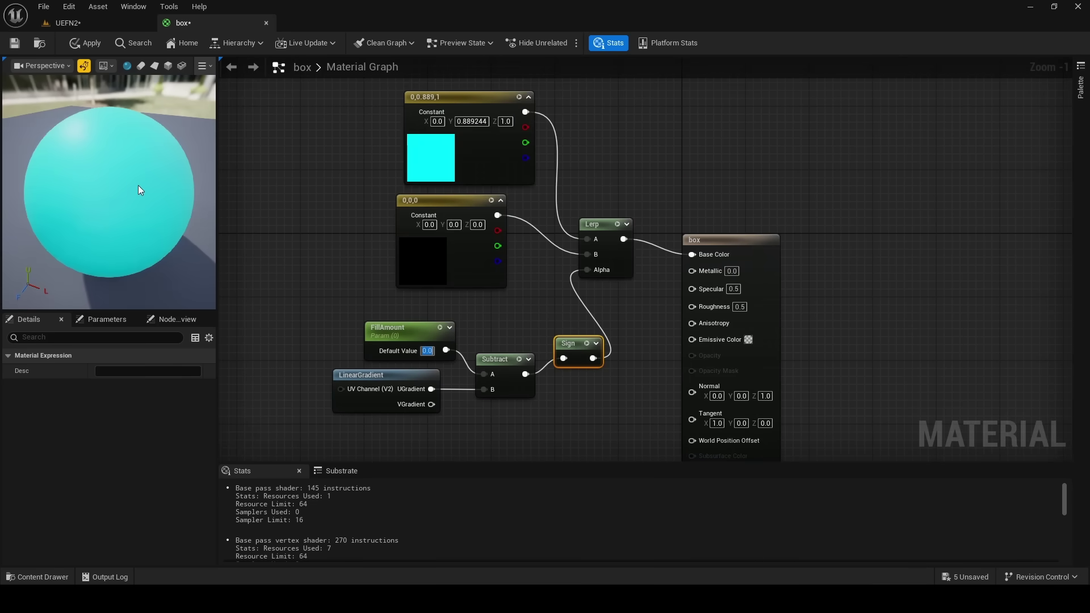
left_click(422, 281)
left_click(103, 372)
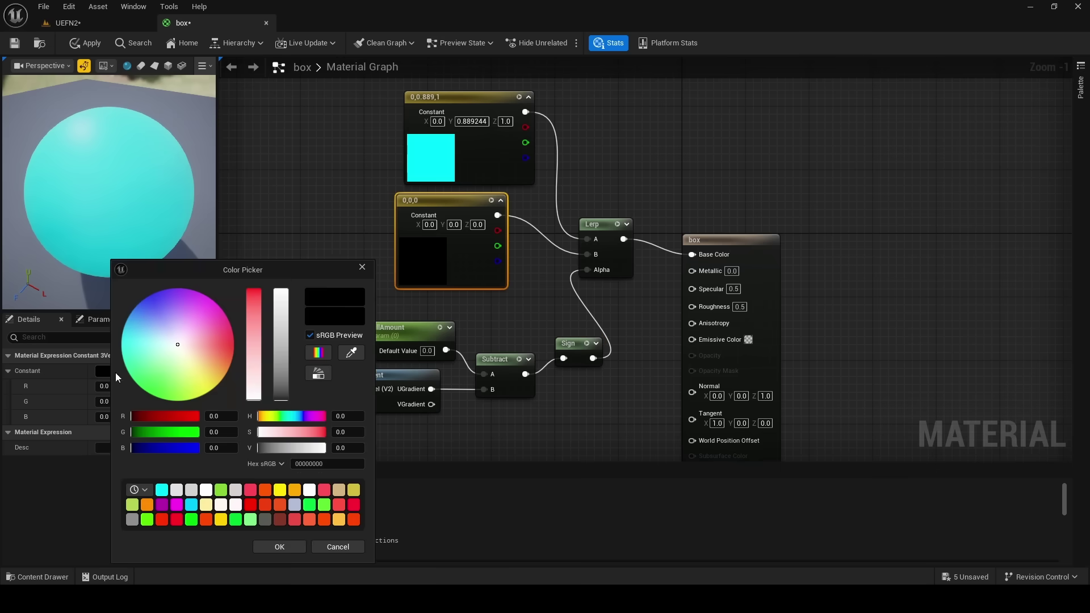
left_click(561, 272)
Step: Swap the Lerp inputs so the black constant feeds A and the cyan constant feeds B, and apply the material
left_click_drag(498, 215, 586, 238)
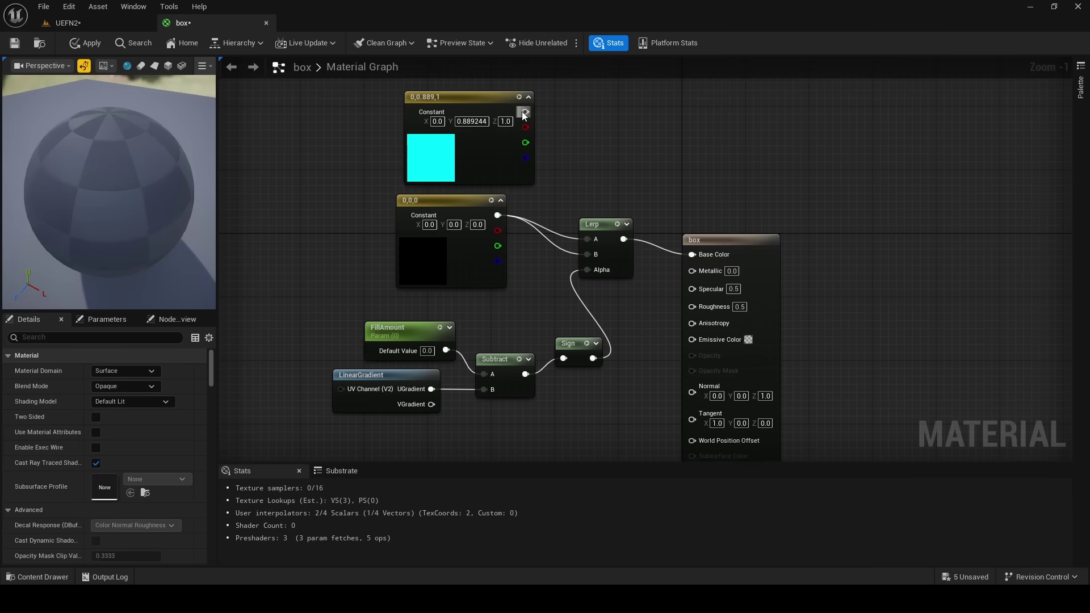
left_click_drag(523, 112, 587, 254)
left_click(85, 43)
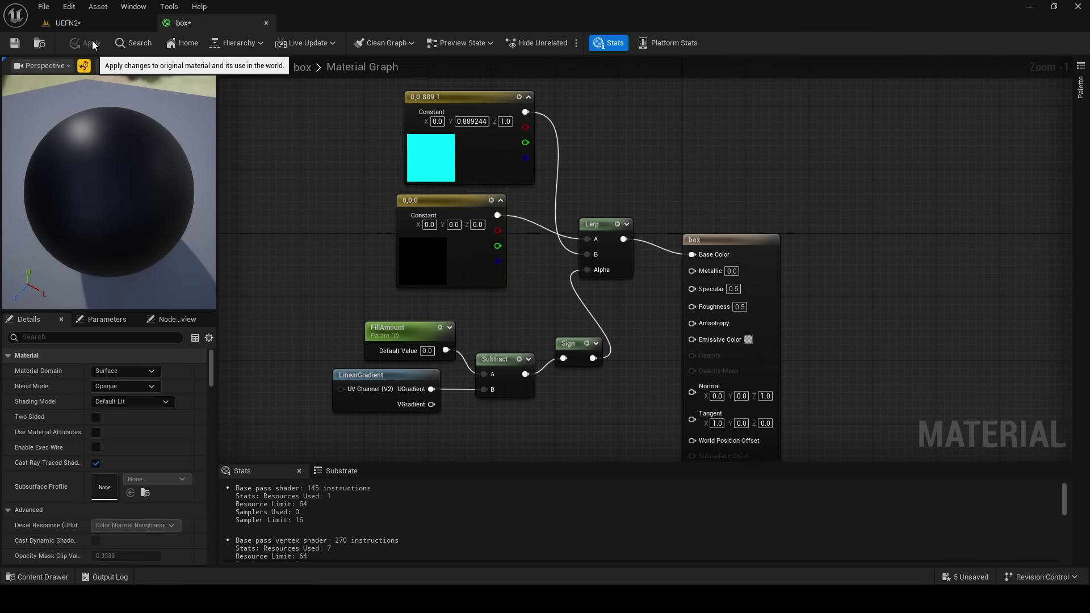
Step: Return to the UEFN2 level and rename the box static mesh in the Meshes folder as EmptyBox
left_click(68, 23)
left_click(703, 64)
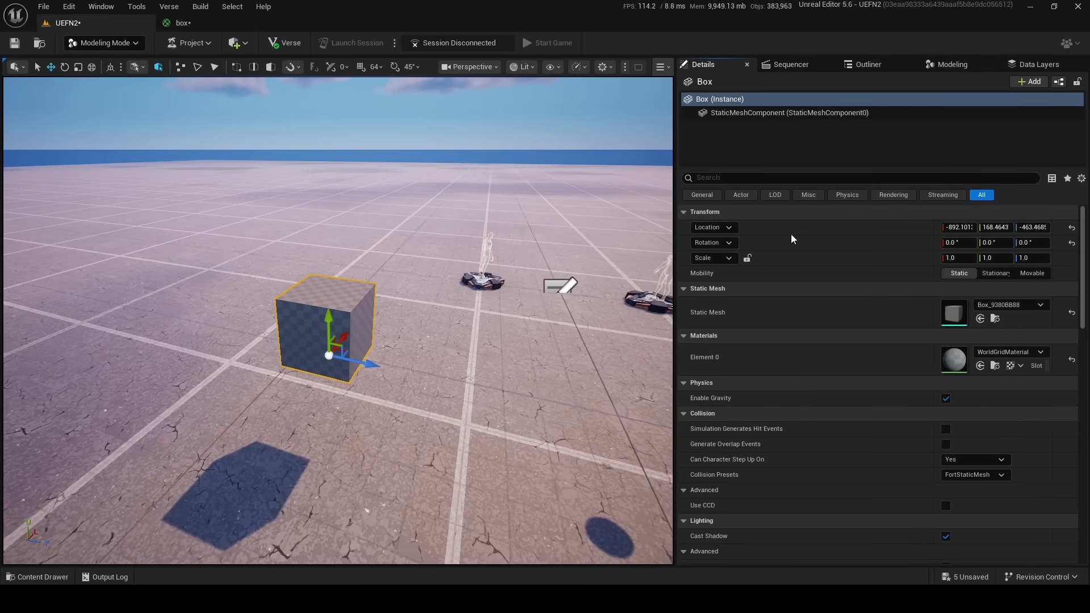
left_click(39, 577)
double_click(266, 491)
right_click(284, 499)
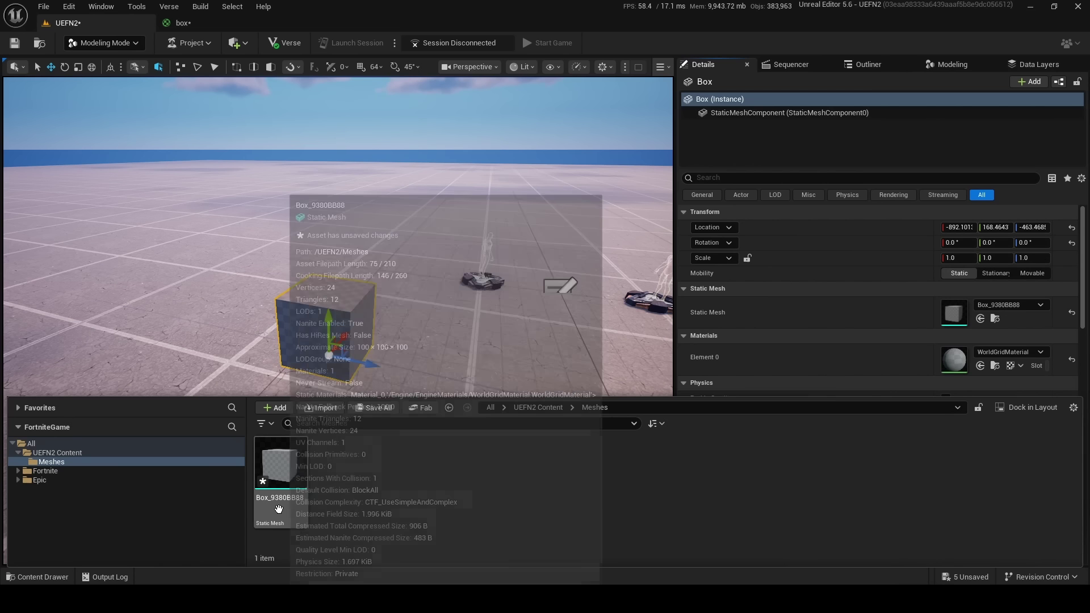
left_click(266, 514)
key("F2")
type("Empt")
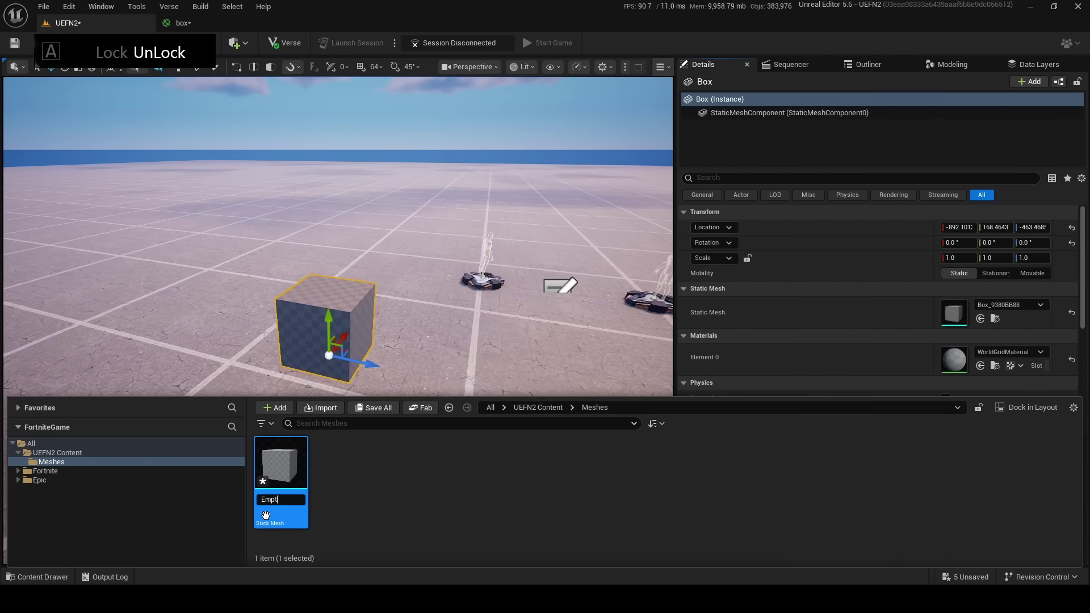
type("yBox")
key("Return")
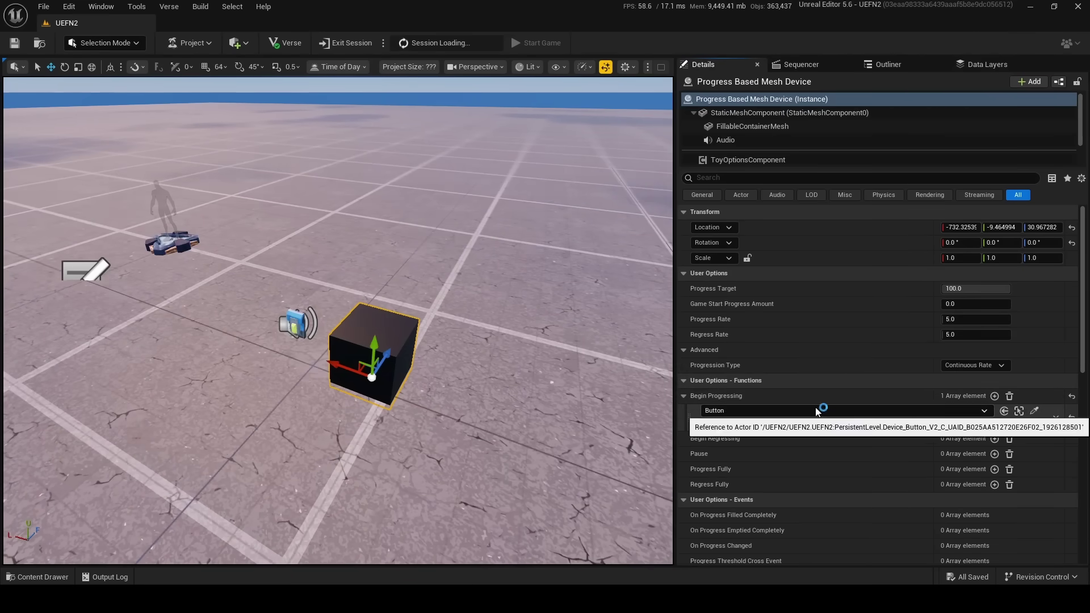
Step: Examine the Progress Based Mesh Device's Threshold Meshes, checking each entry's threshold range, static mesh and the available mesh choices
scroll(693, 392, "down", 10)
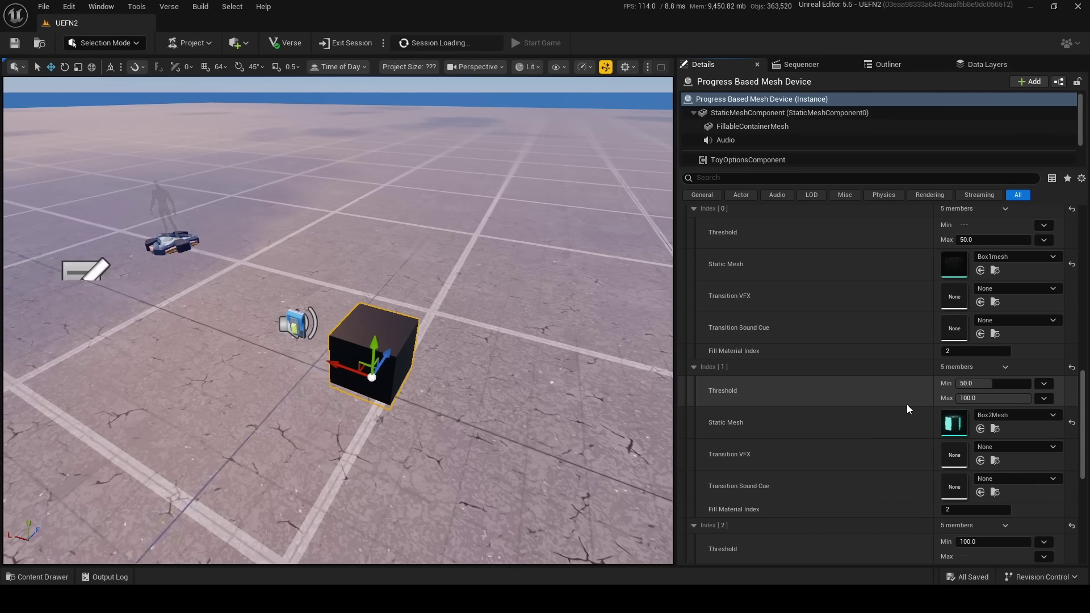
left_click(1016, 415)
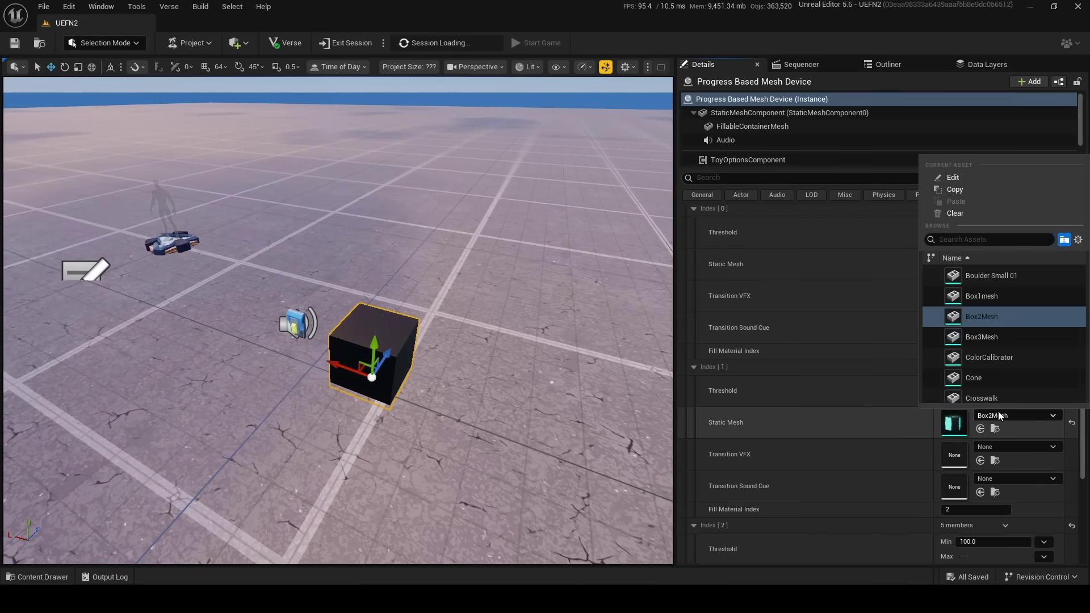
scroll(997, 318, "down", 5)
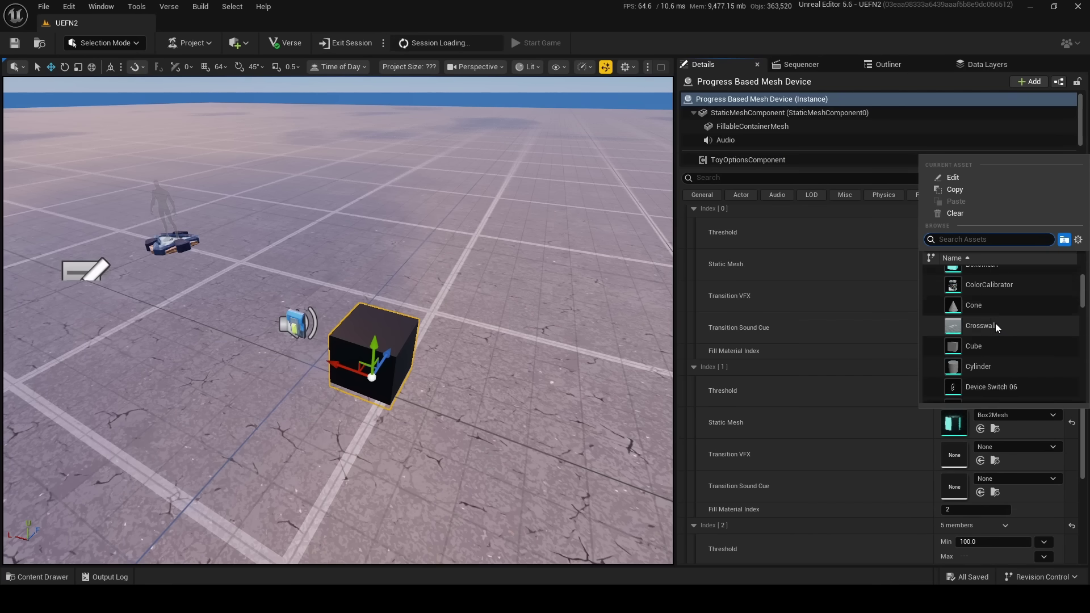
left_click(844, 431)
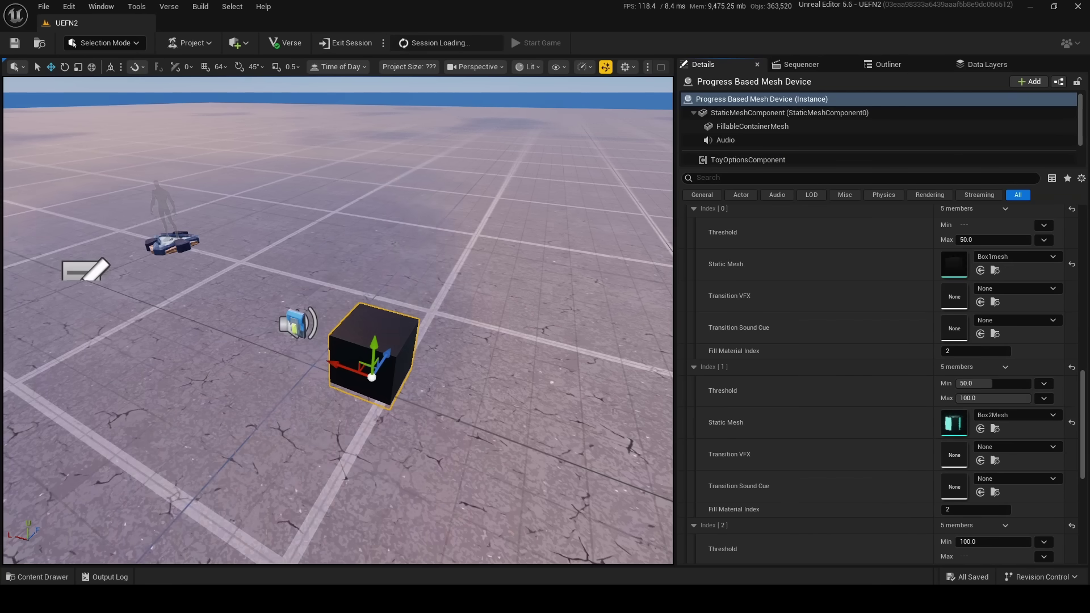
key("f")
scroll(815, 451, "up", 4)
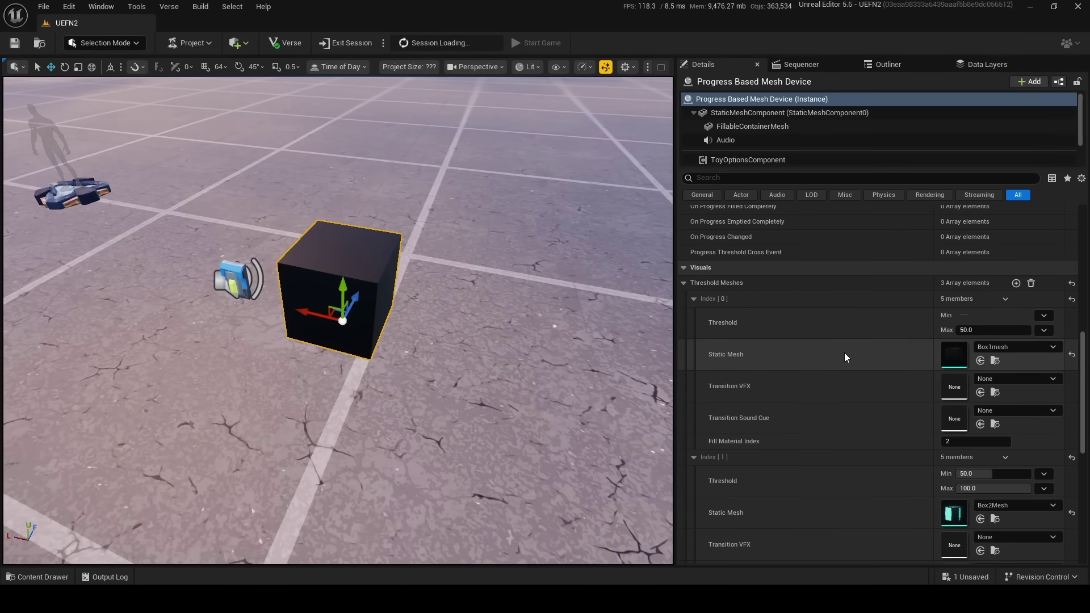
scroll(873, 457, "down", 3)
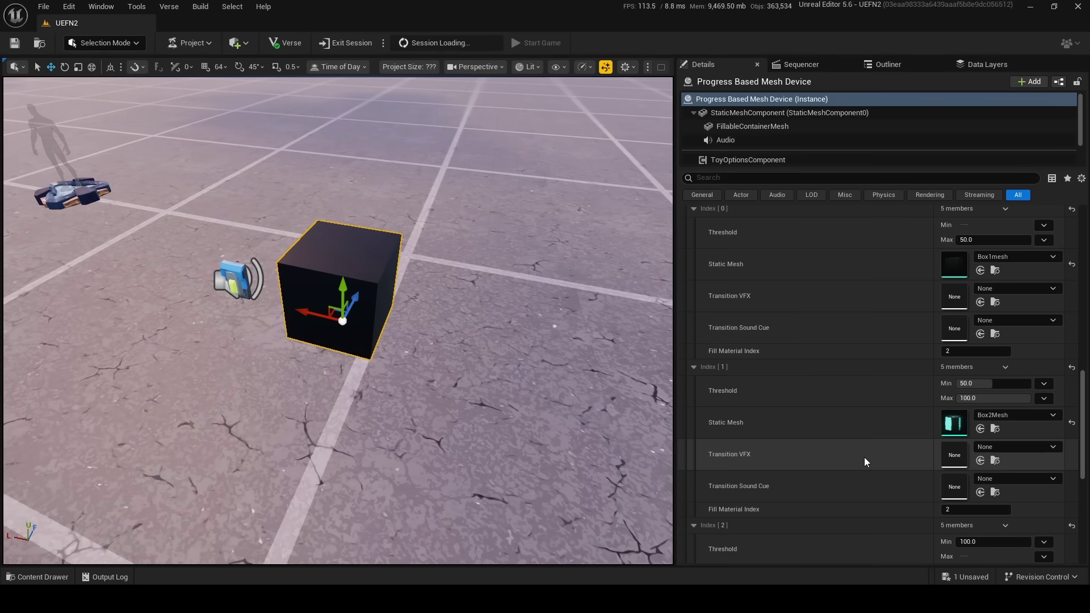
scroll(863, 458, "down", 3)
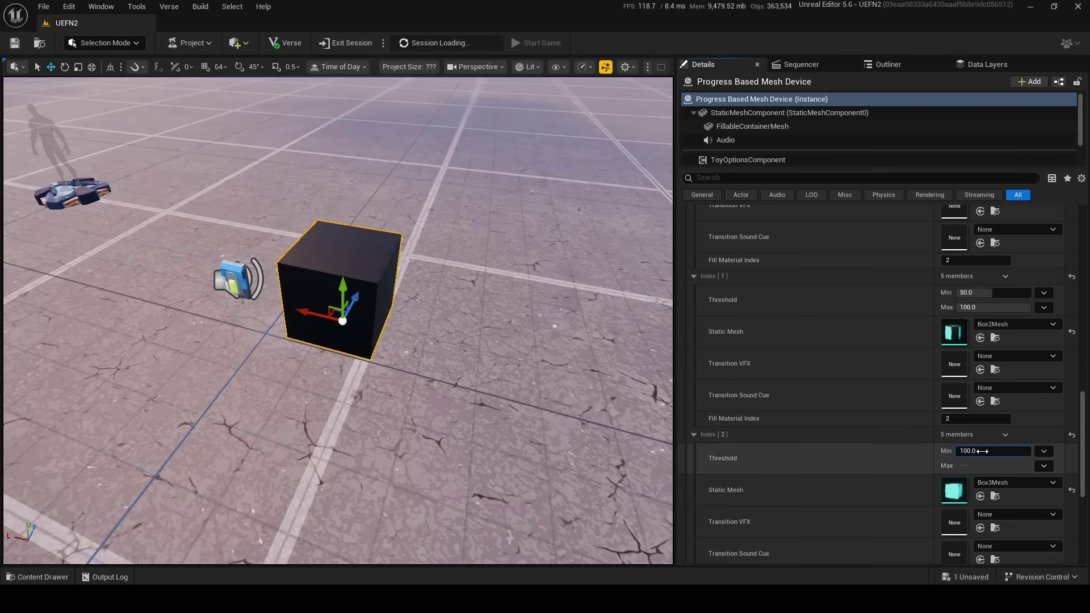
scroll(850, 469, "down", 3)
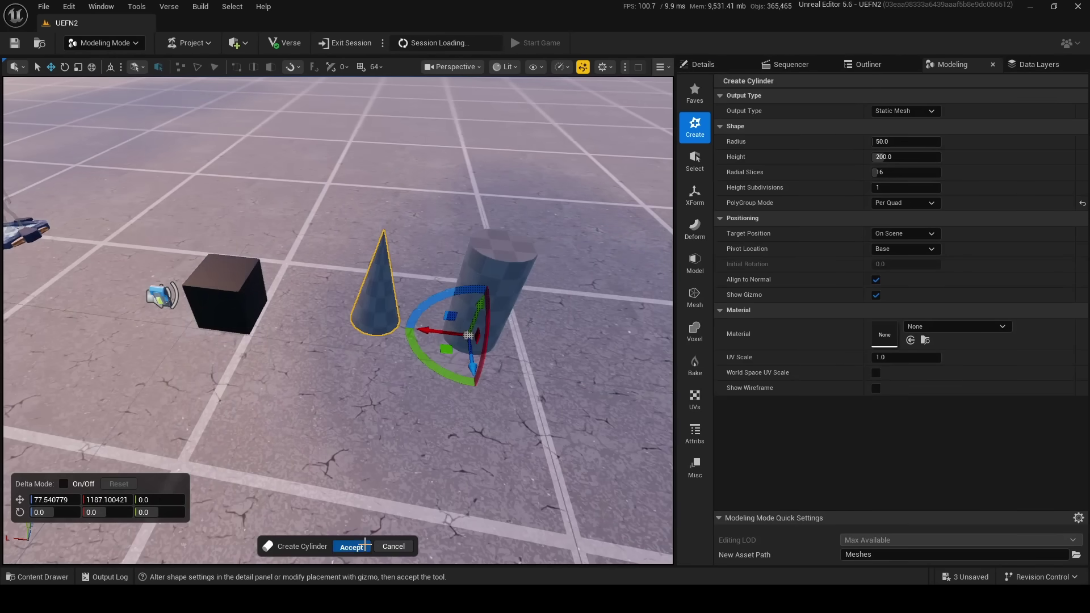
Step: Create a cylinder with radius 50 and height 200 beside the cone, and open the cone and cylinder meshes for editing
left_click(352, 545)
left_click(703, 64)
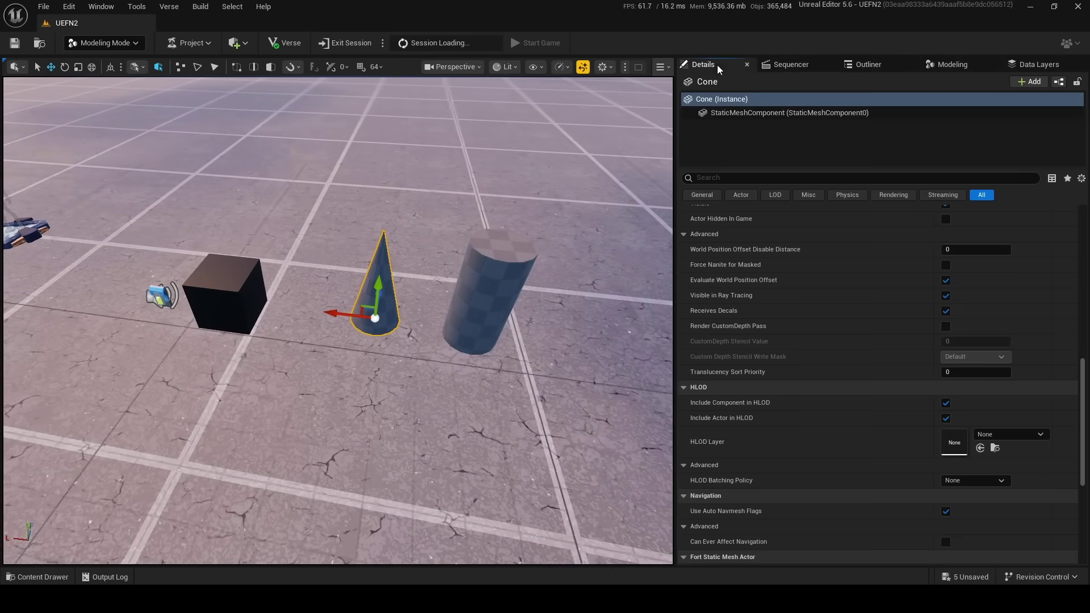
scroll(922, 441, "up", 10)
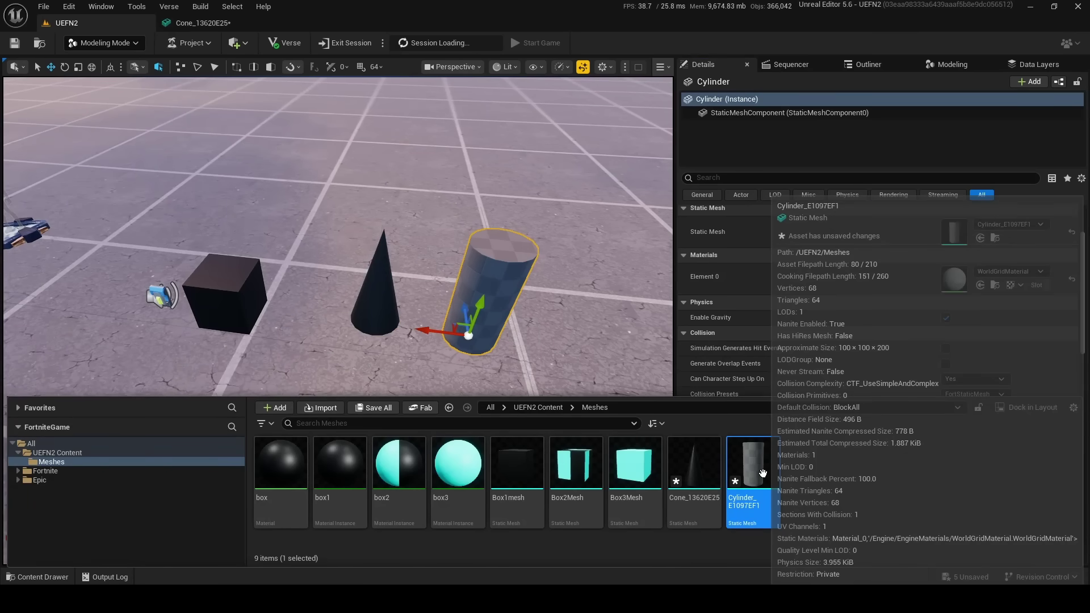
double_click(763, 473)
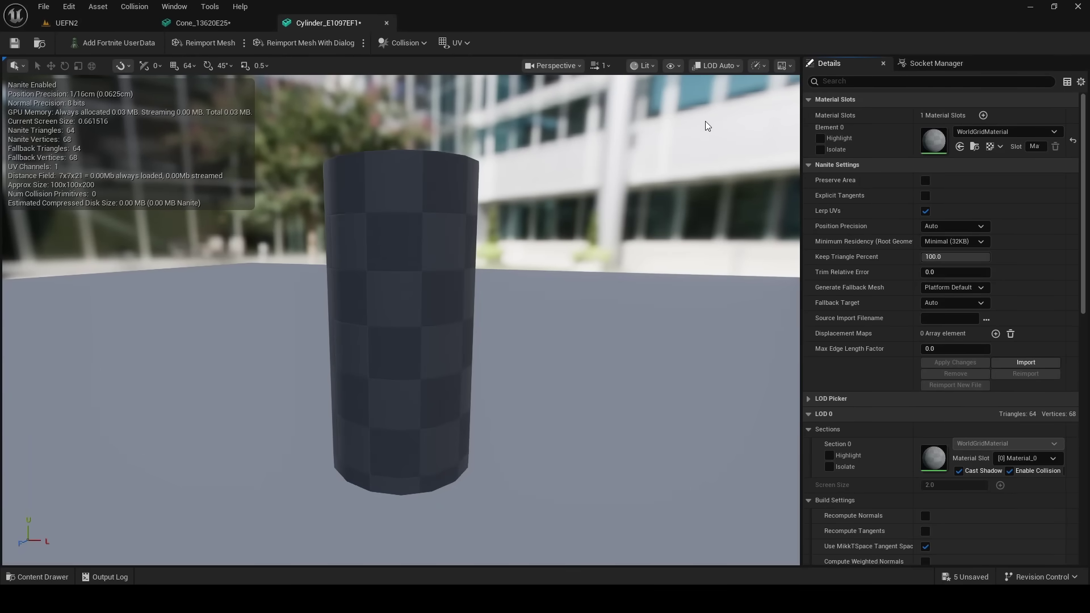
Step: Assign the fill material to the cylinder mesh, and use Cone_13620E25 and Cylinder_E1097EF1 as the device's Index 1 and Index 2 threshold meshes
left_click(1002, 132)
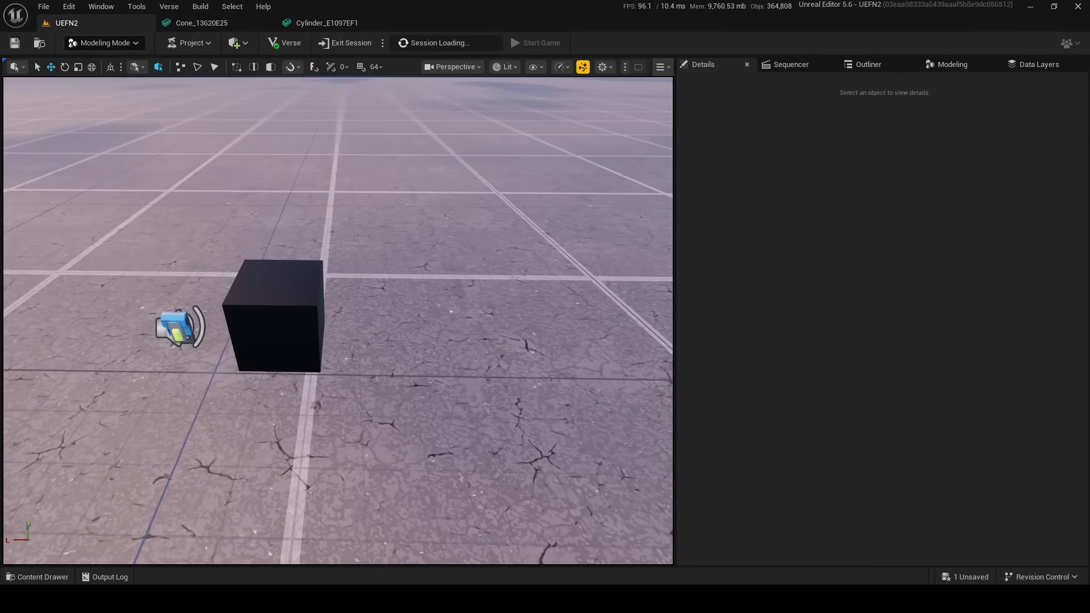
left_click(250, 345)
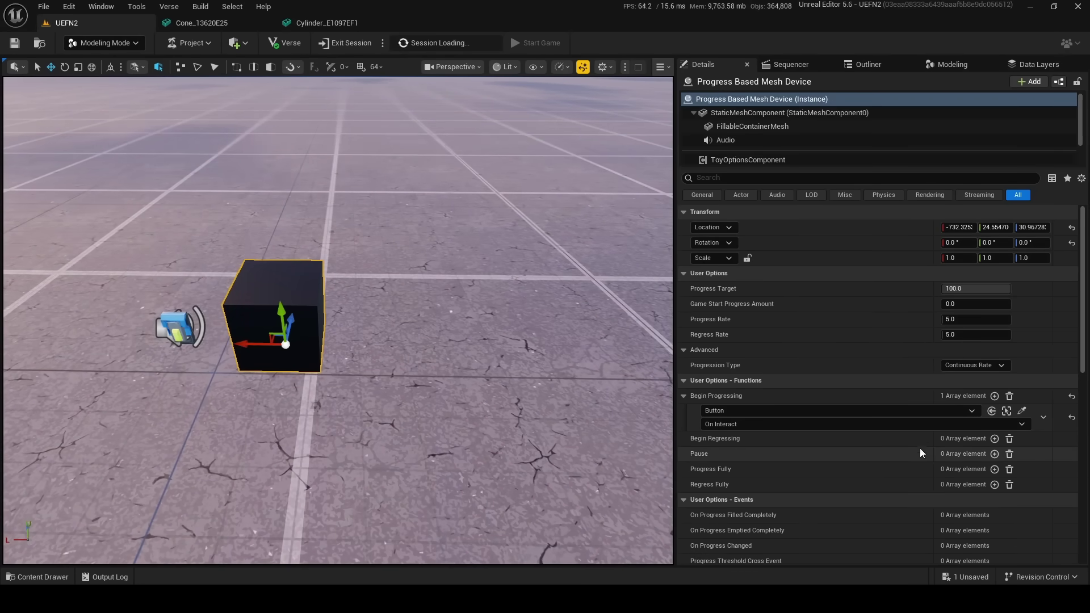
scroll(914, 438, "down", 10)
scroll(914, 434, "down", 2)
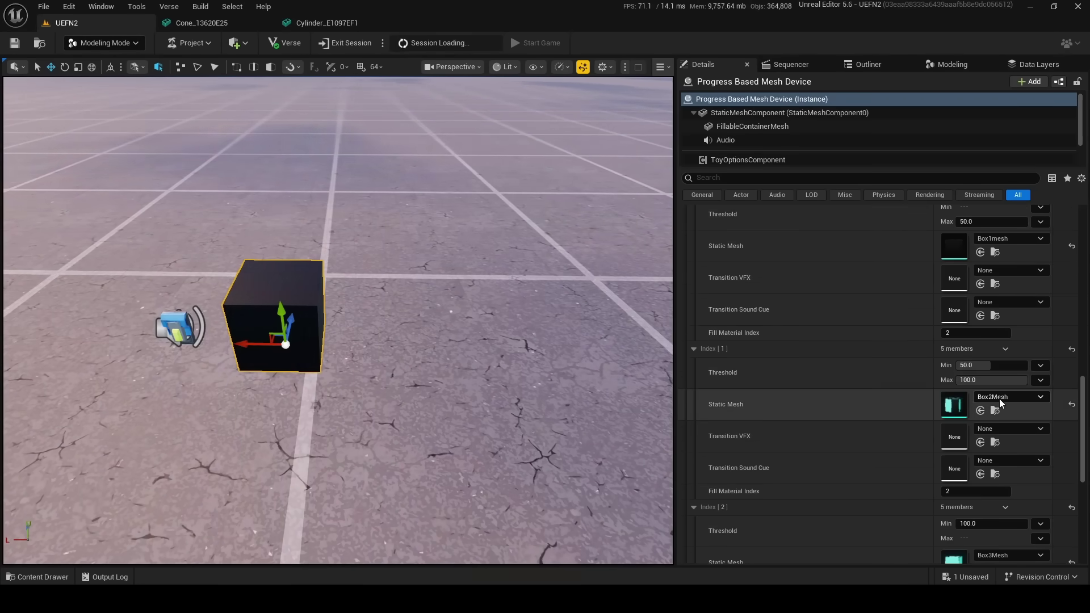
left_click(999, 399)
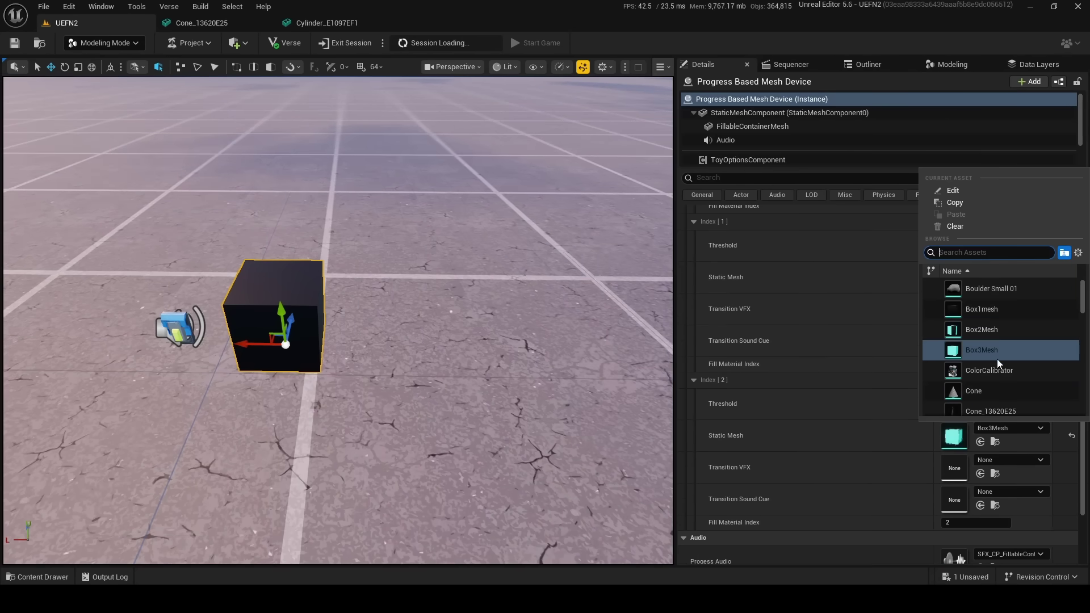
scroll(995, 361, "down", 1)
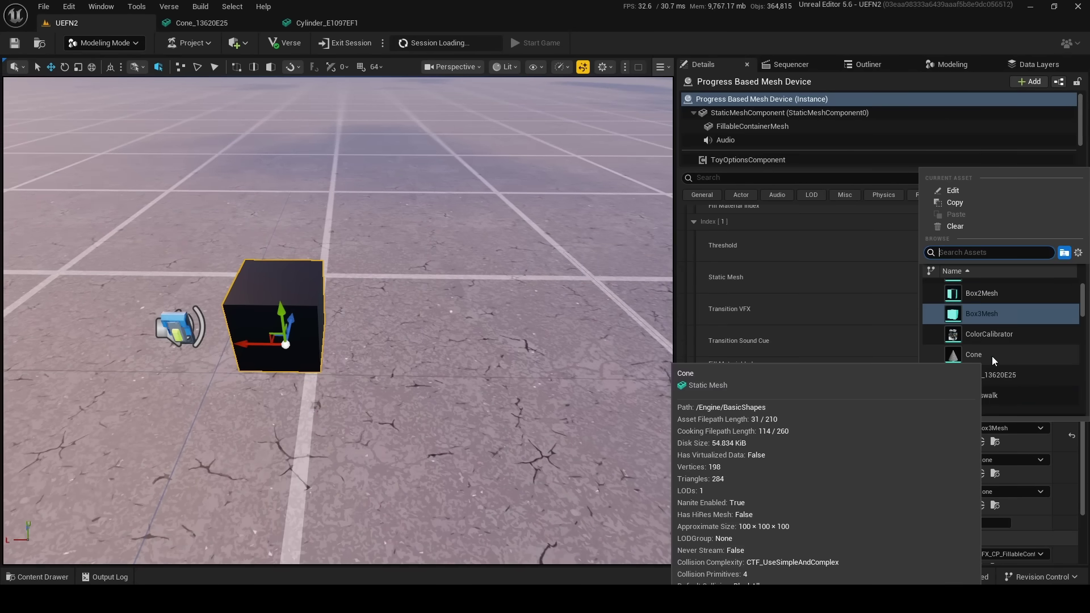
left_click(990, 383)
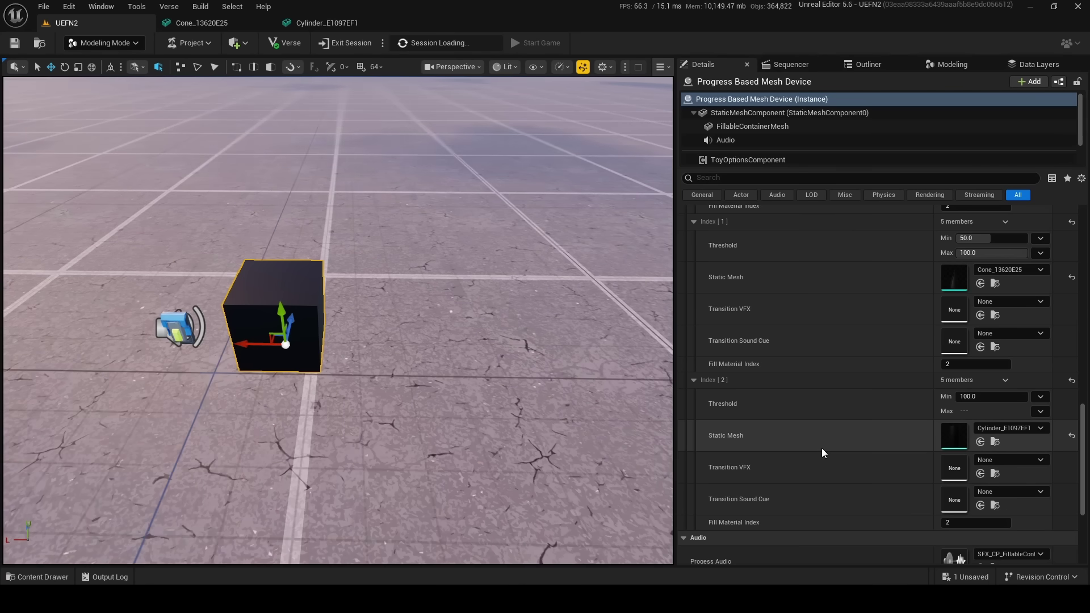
Step: Review the Progress Based Mesh Device's user options, threshold meshes and audio settings, and preview its Regress Audio
scroll(856, 388, "up", 5)
scroll(857, 388, "up", 10)
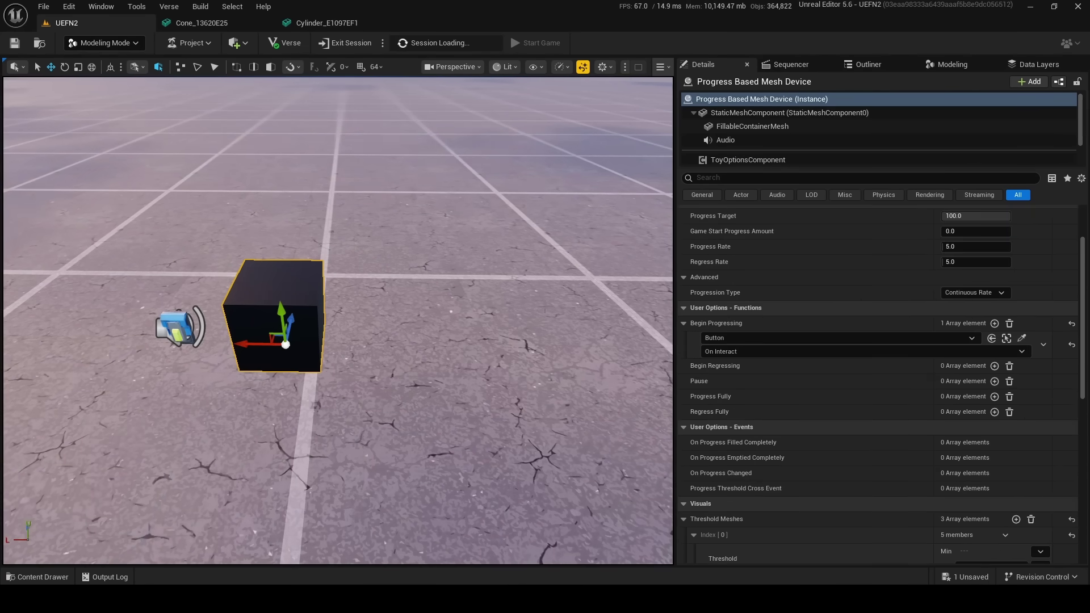
scroll(485, 281, "up", 4)
scroll(199, 285, "down", 3)
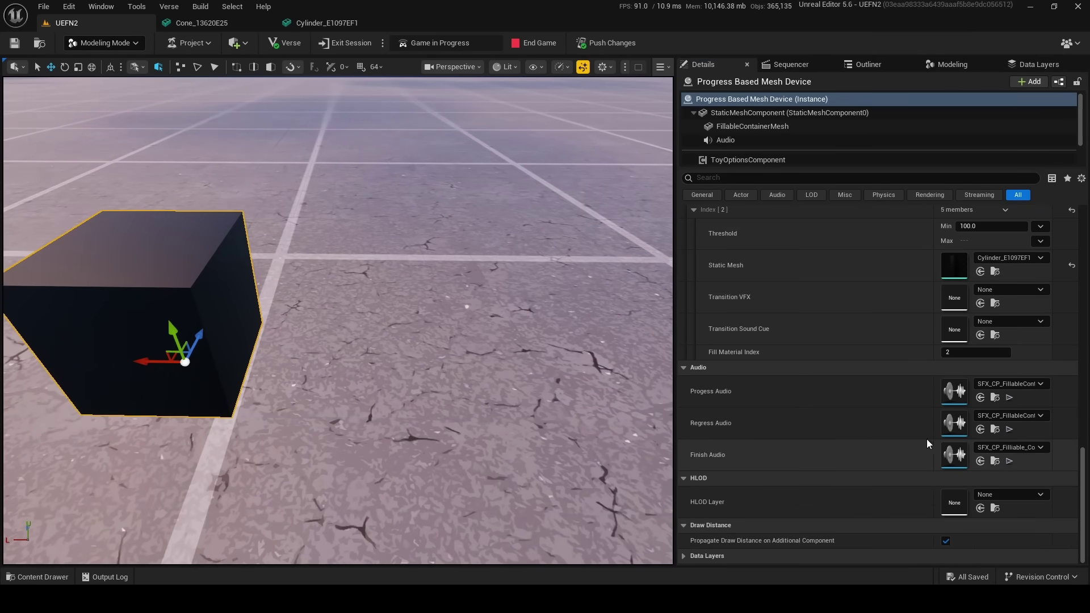
left_click(1009, 429)
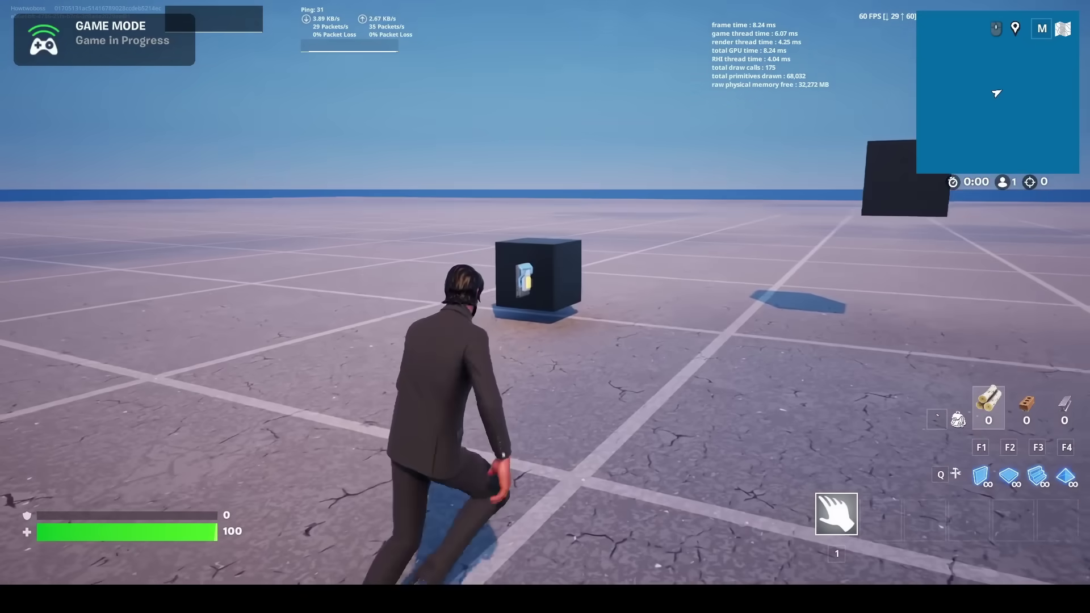
Step: Playtest the device in the running game by walking to the Progress Cube button, activating it and watching the threshold meshes
key("w")
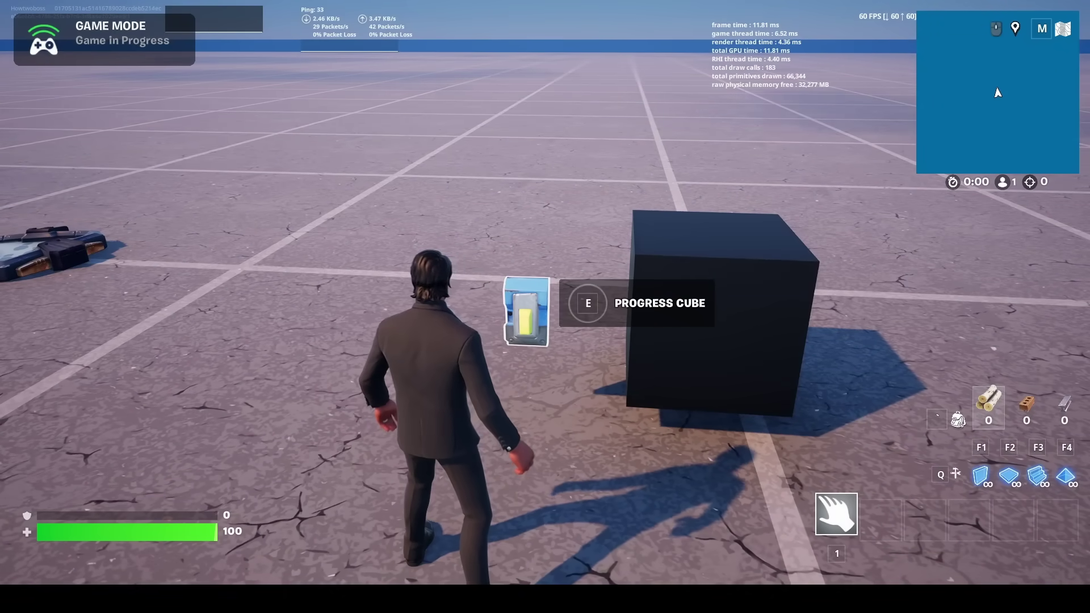
key("d")
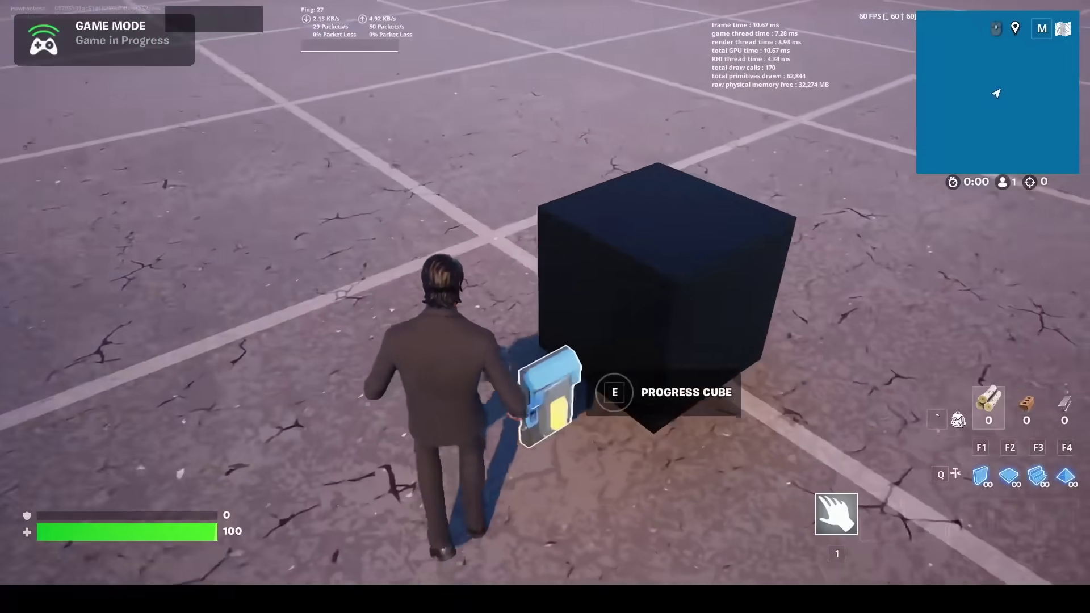
key("s")
key("w")
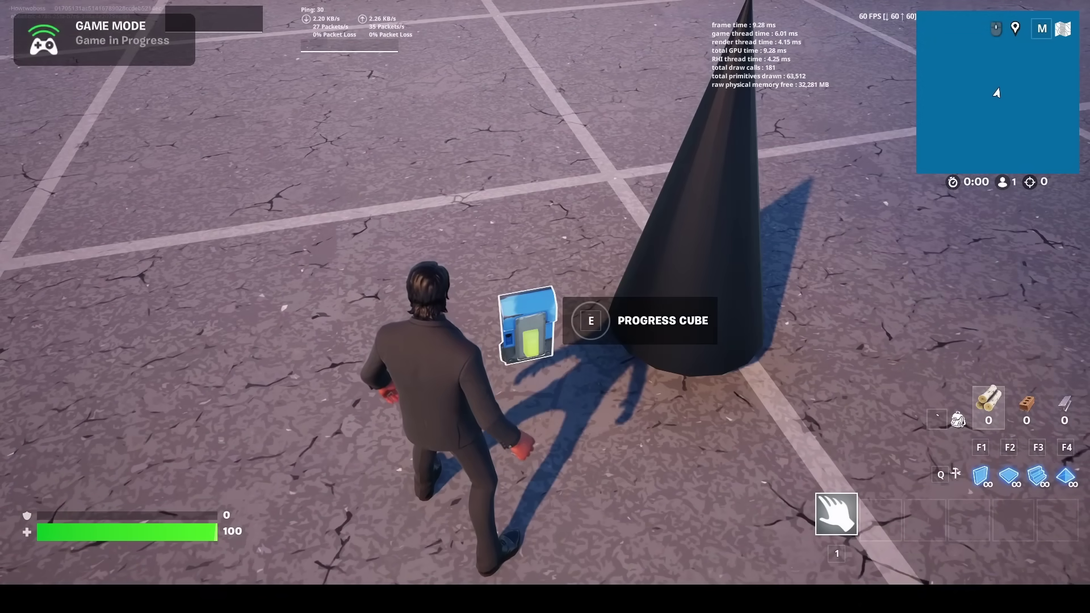
key("e")
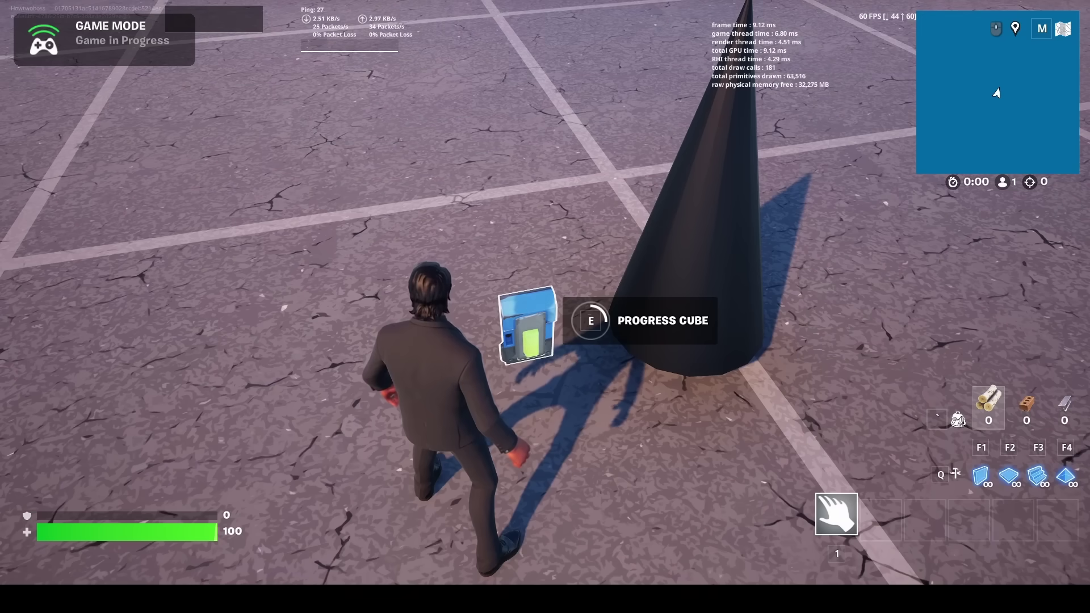
key("e")
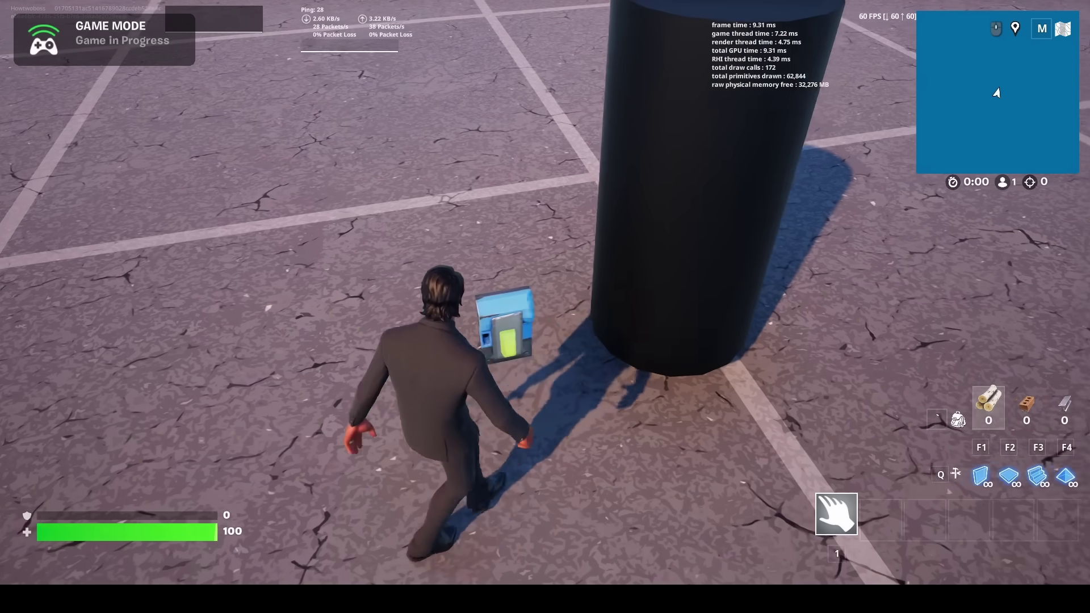
Step: Walk around the device in the game and inspect its final cylinder mesh from several sides
key("d")
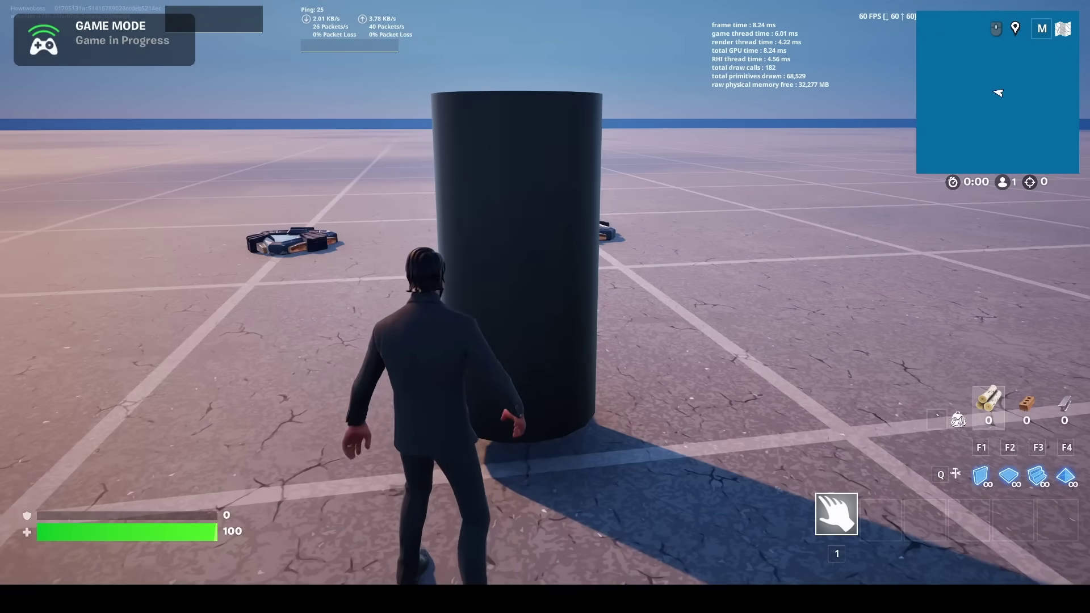
key("w")
key("a")
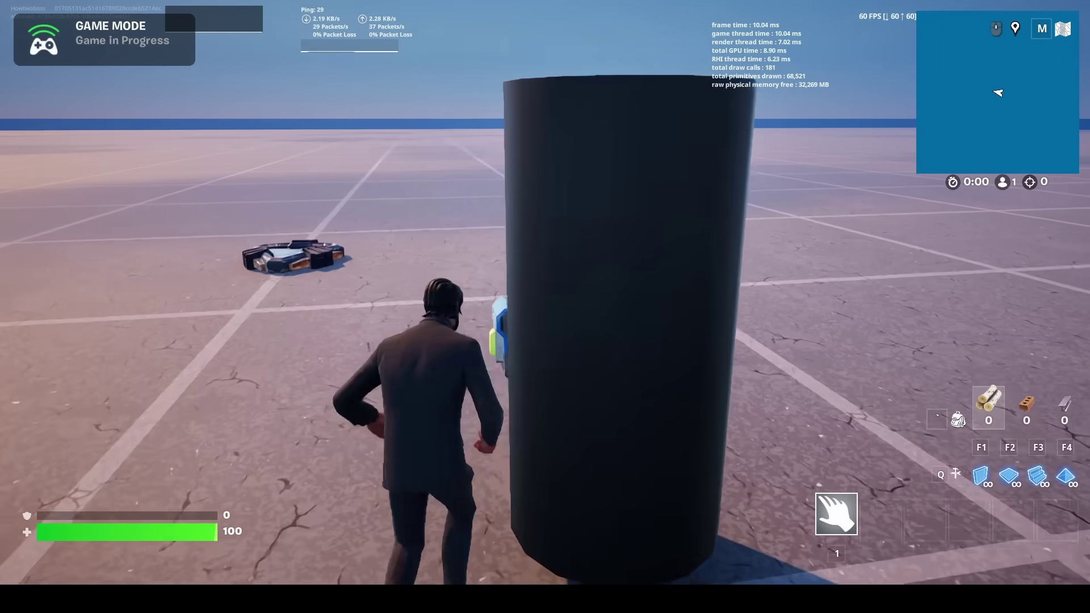
key("a")
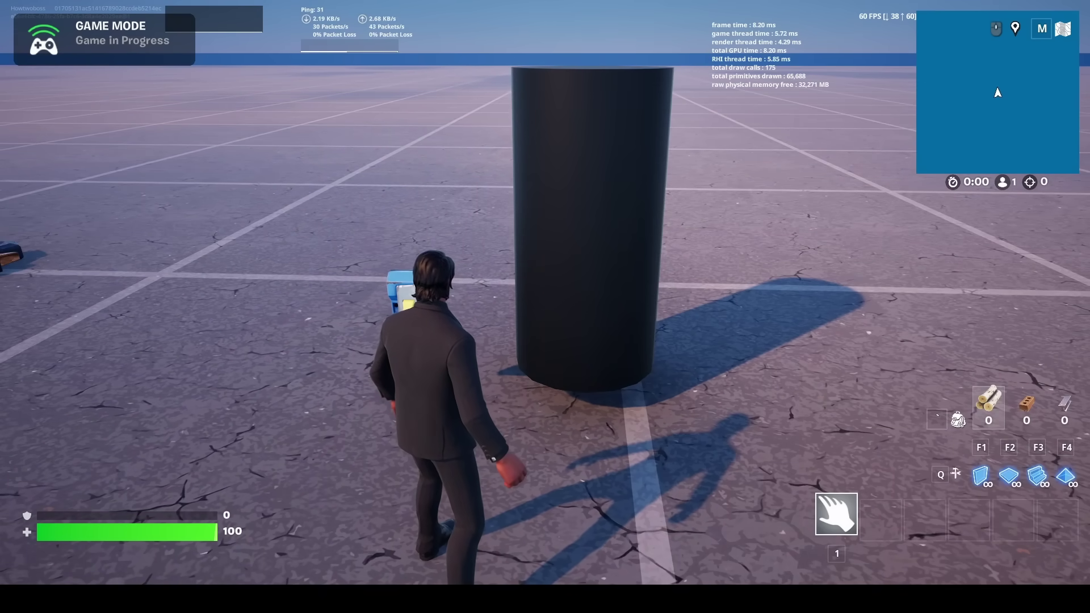
key("d")
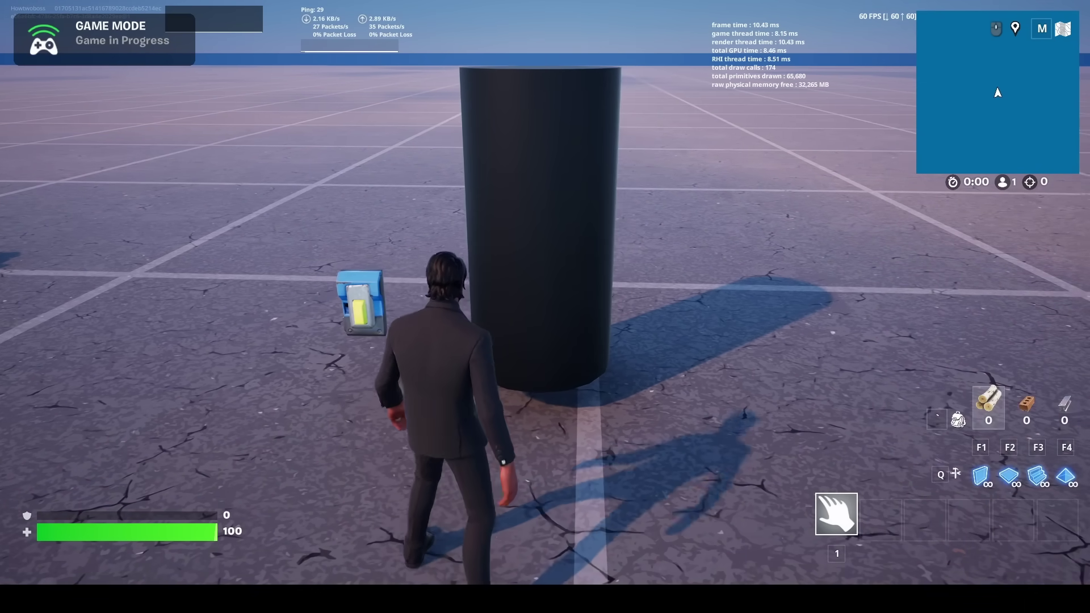
key("a")
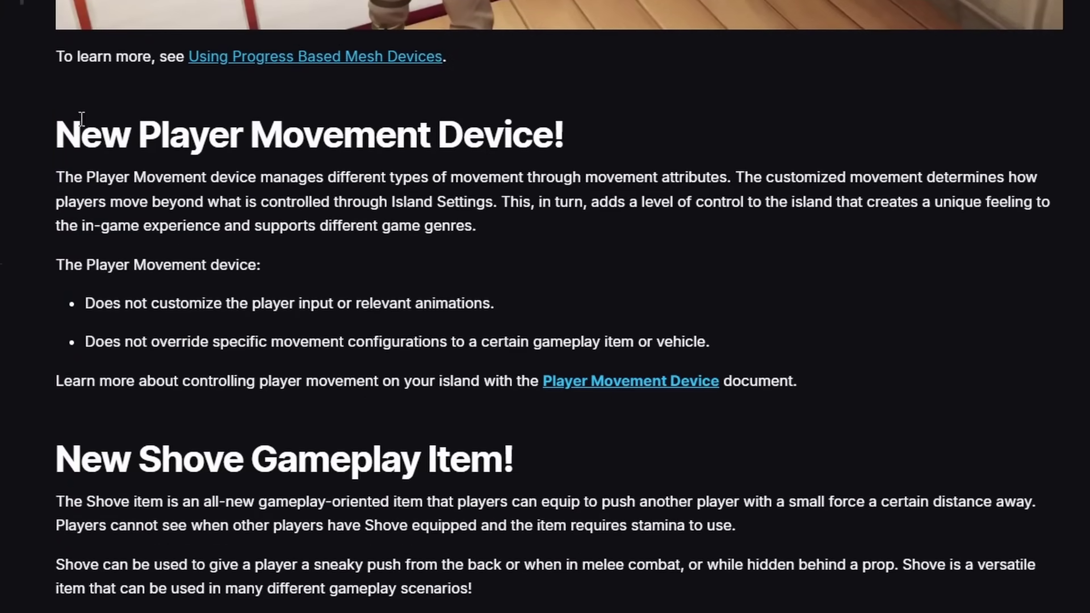
Step: Set the Player Movement Device's Movement Setting Preset to Current Ballistic
left_click_drag(56, 132, 504, 137)
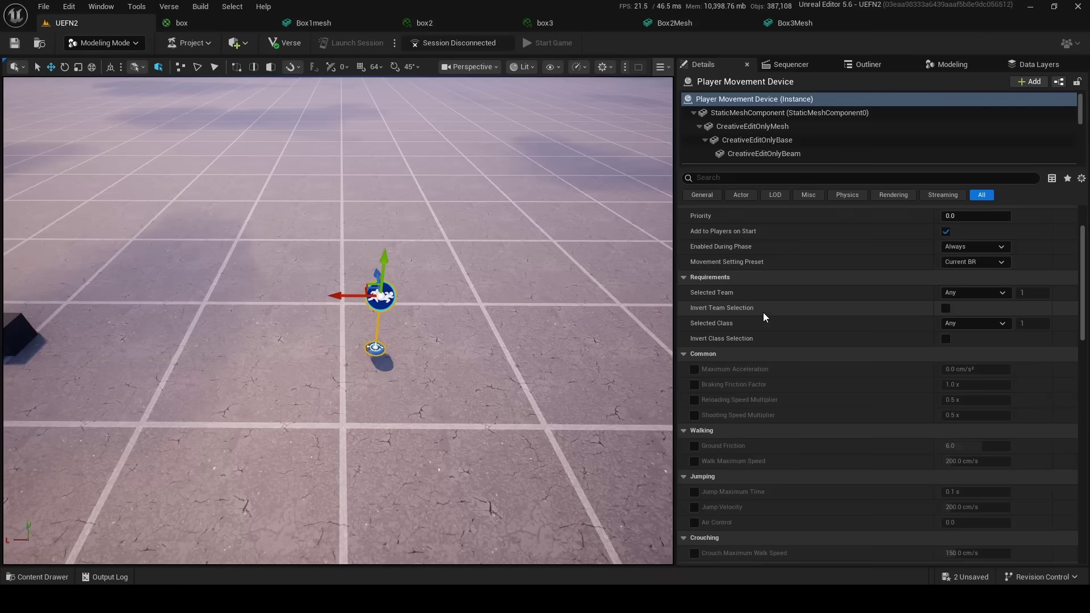
scroll(763, 312, "up", 2)
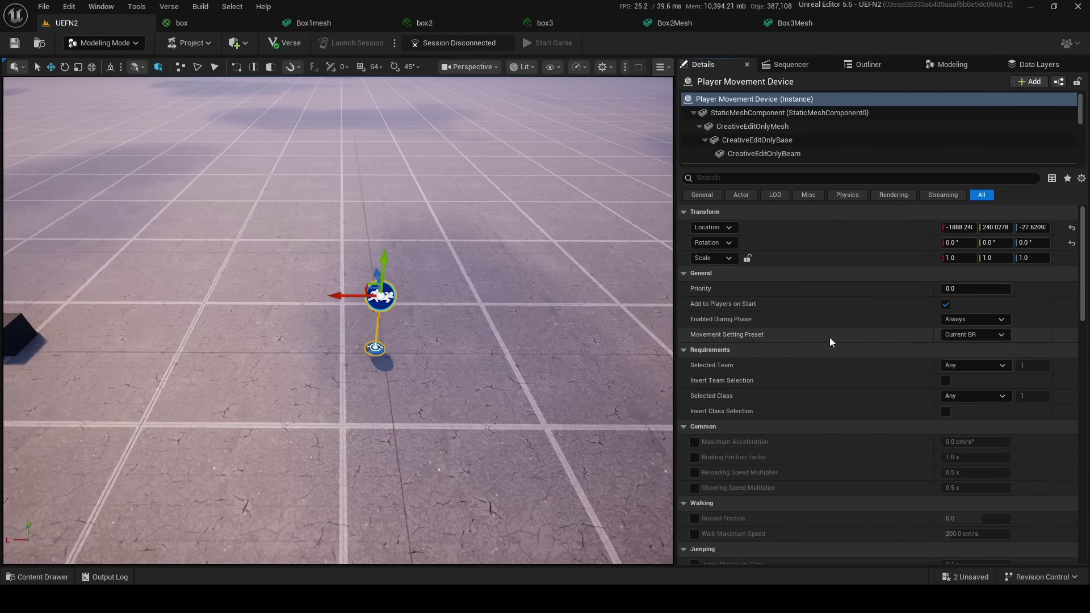
scroll(830, 338, "down", 2)
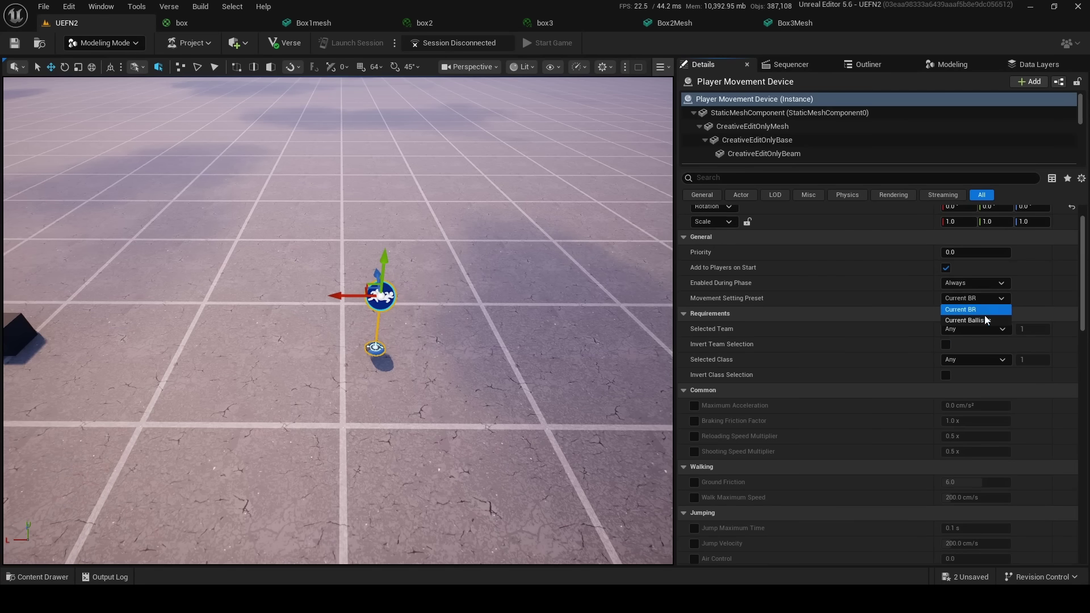
left_click(966, 320)
Step: Enable the Common overrides for Maximum Acceleration, Braking Friction Factor, Reloading Speed Multiplier and Shooting Speed Multiplier
scroll(968, 313, "down", 7)
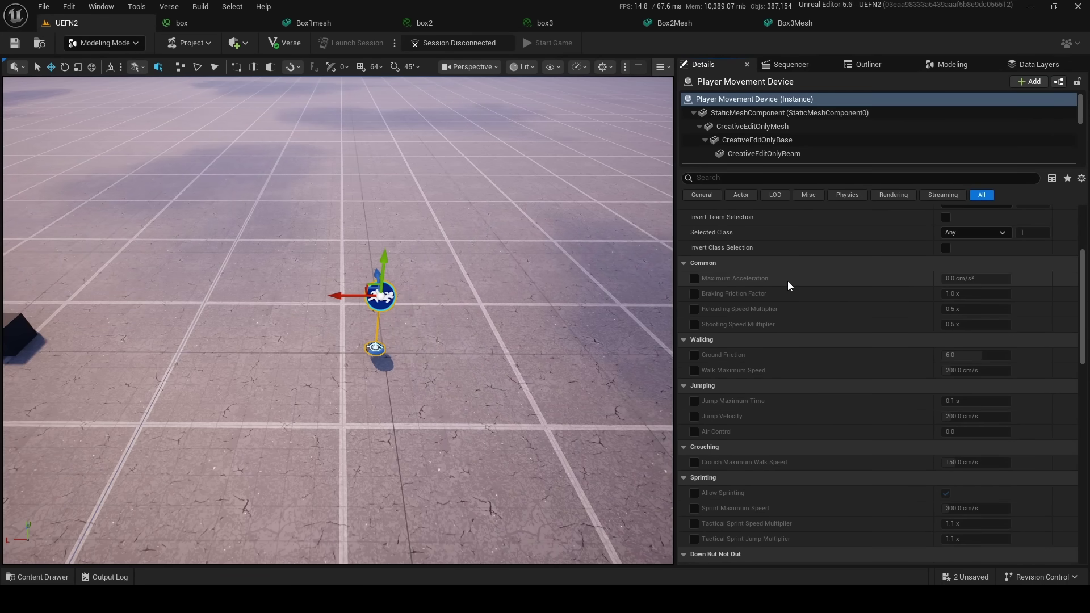
left_click(693, 278)
left_click(694, 294)
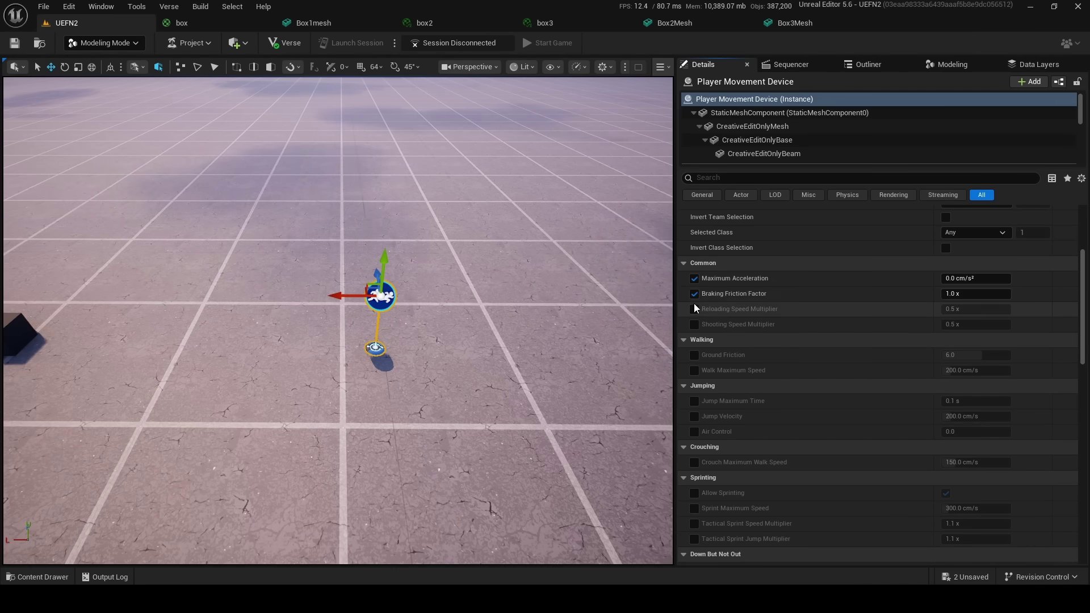
left_click(694, 310)
left_click(693, 324)
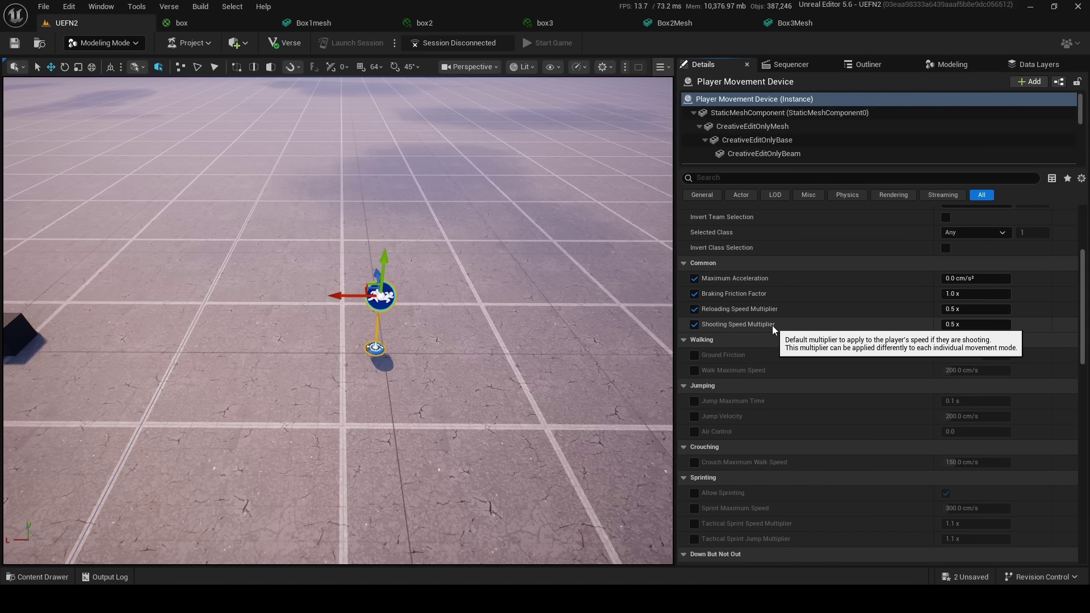
Step: Enable the Walking overrides Ground Friction and Walk Maximum Speed, and the Jumping overrides Jump Maximum Time, Jump Velocity and Air Control
scroll(696, 319, "down", 2)
left_click(694, 319)
left_click(694, 333)
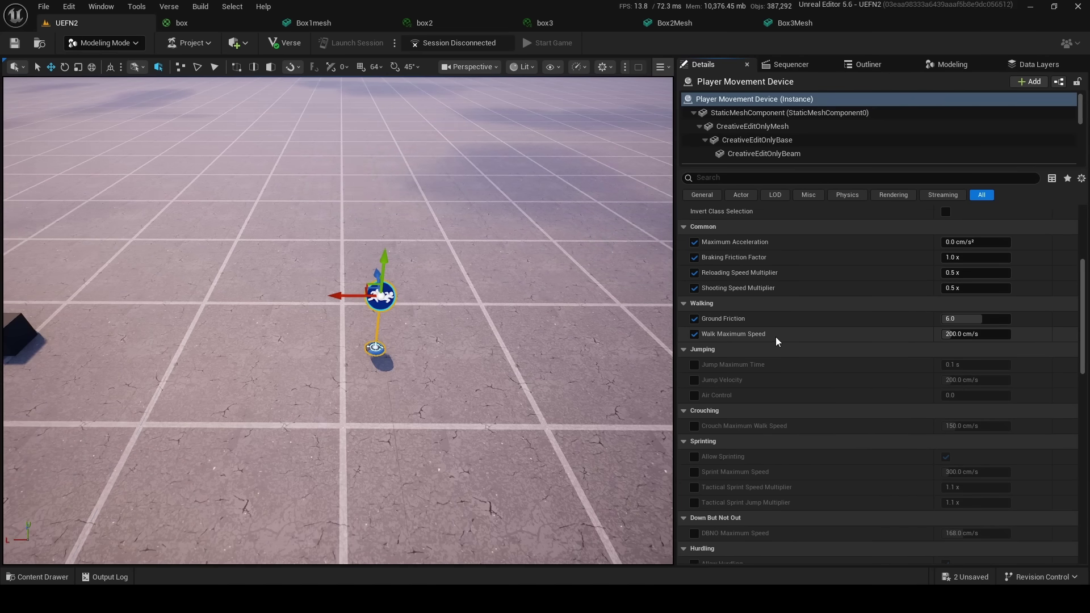
scroll(743, 338, "down", 2)
left_click(694, 328)
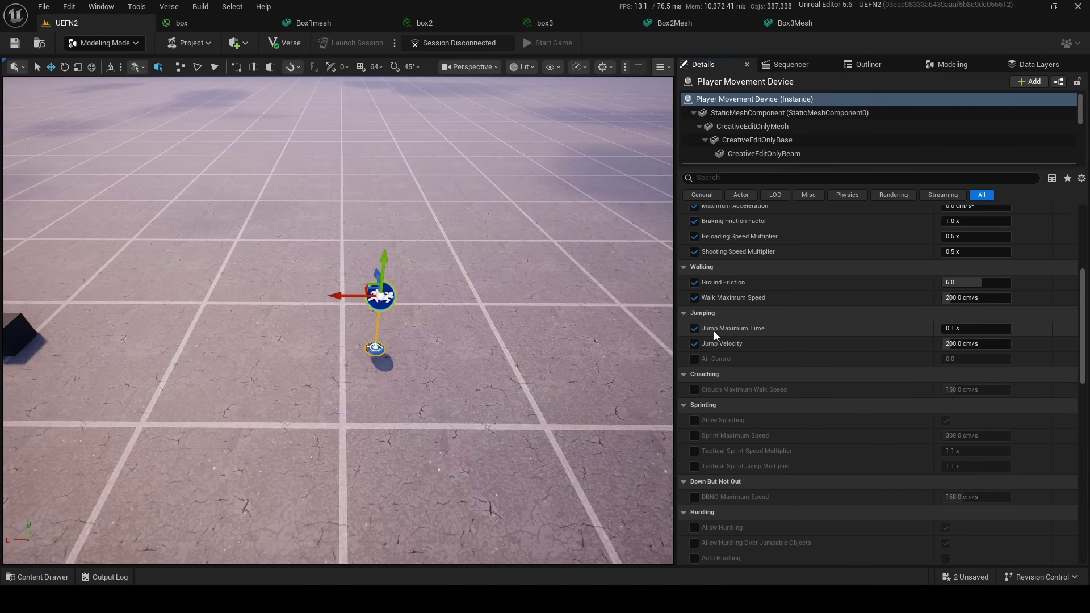
left_click(693, 343)
left_click(692, 357)
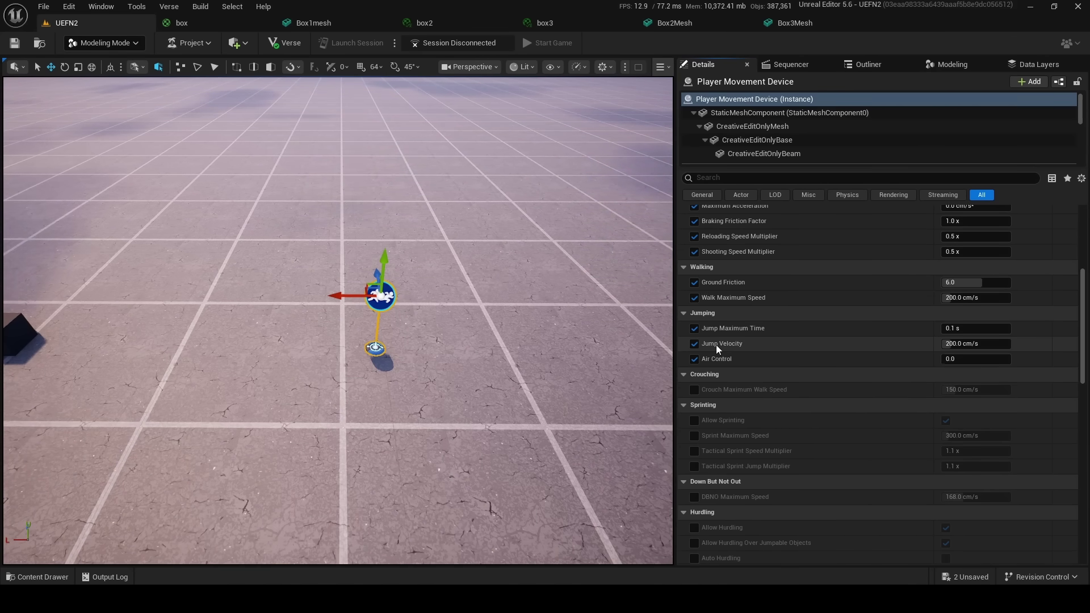
Step: Enable the Crouch Maximum Walk Speed override and all four Sprinting overrides, from Allow Sprinting through Tactical Sprint Jump Multiplier
scroll(736, 361, "down", 2)
left_click(695, 353)
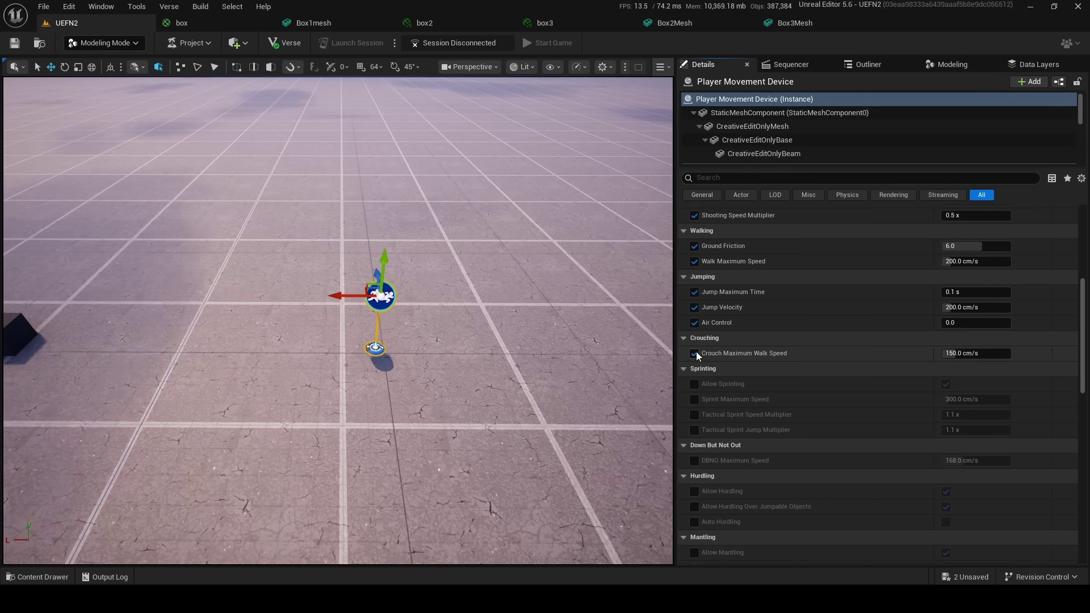
scroll(795, 360, "down", 2)
left_click(693, 348)
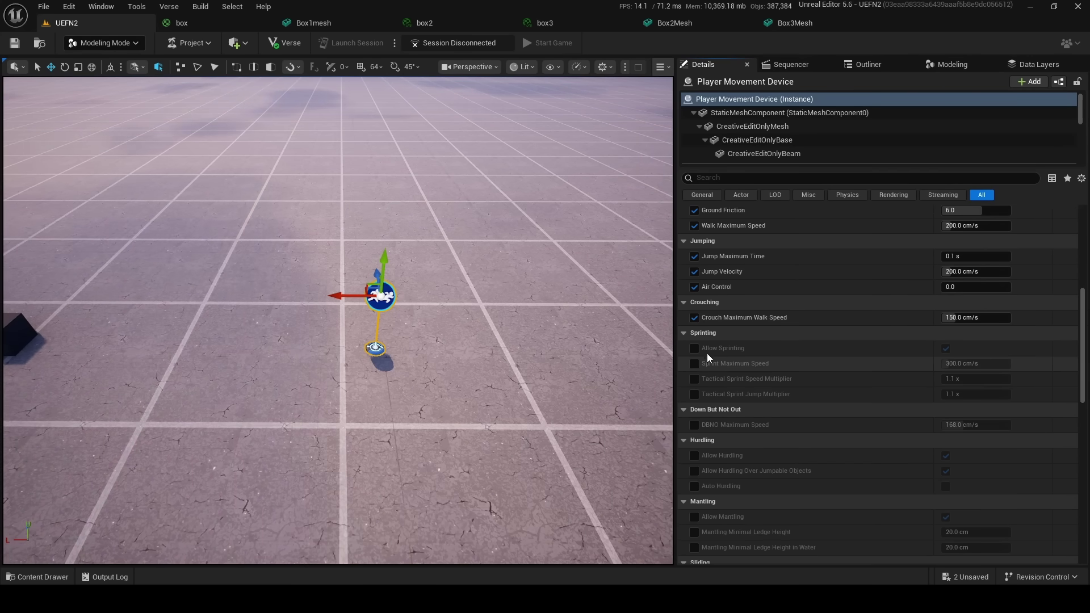
left_click(694, 363)
left_click(694, 379)
left_click(694, 394)
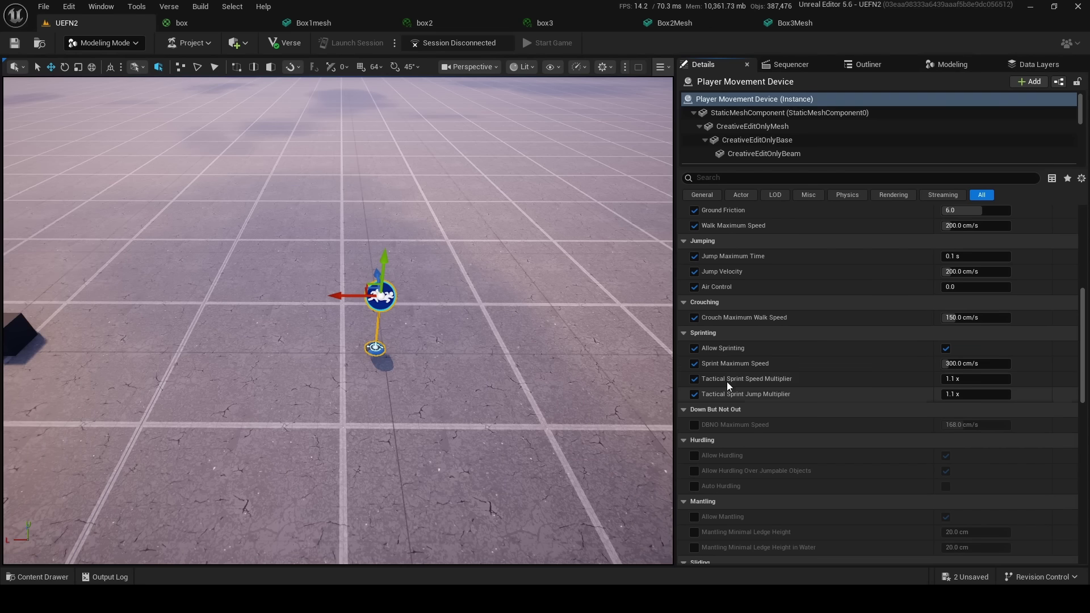
Step: Enable the DBNO Maximum Speed override and the Hurdling overrides Allow Hurdling, Allow Hurdling Over Jumpable Objects and Auto Hurdling
scroll(738, 394, "down", 2)
left_click(694, 388)
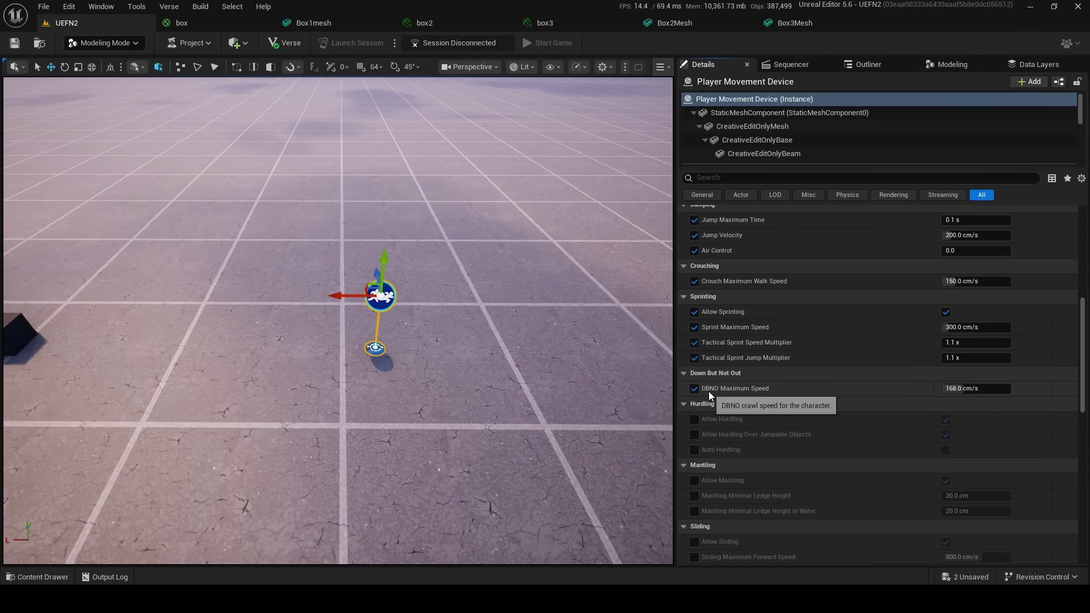
scroll(785, 384, "down", 2)
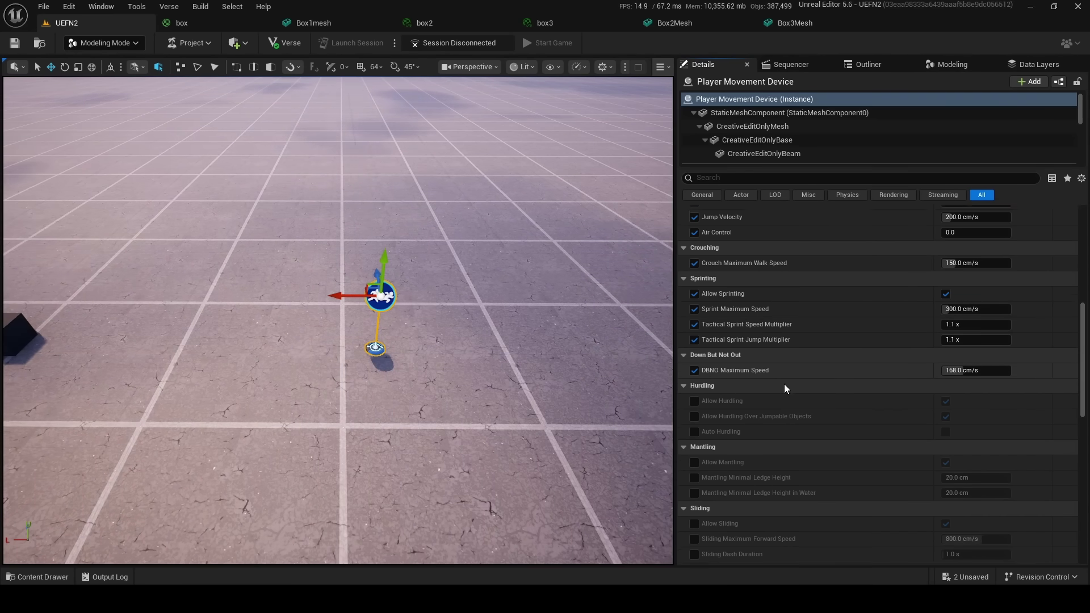
left_click(694, 385)
left_click(696, 397)
left_click(694, 413)
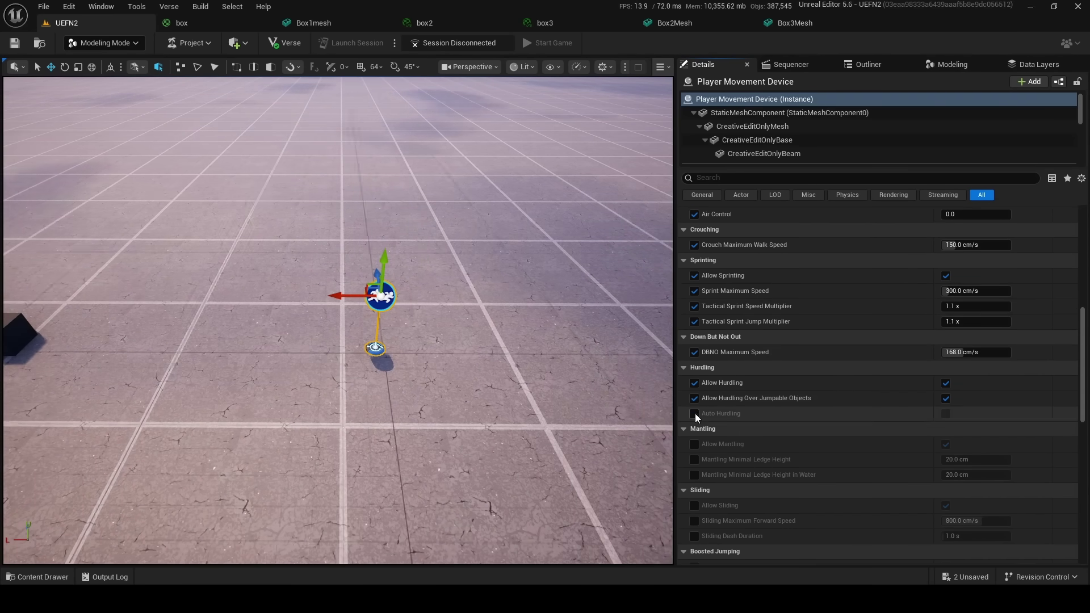
Step: Enable the three Mantling overrides and the Sliding overrides Allow Sliding, Sliding Maximum Forward Speed and Sliding Dash Duration
scroll(738, 409, "down", 3)
left_click(694, 390)
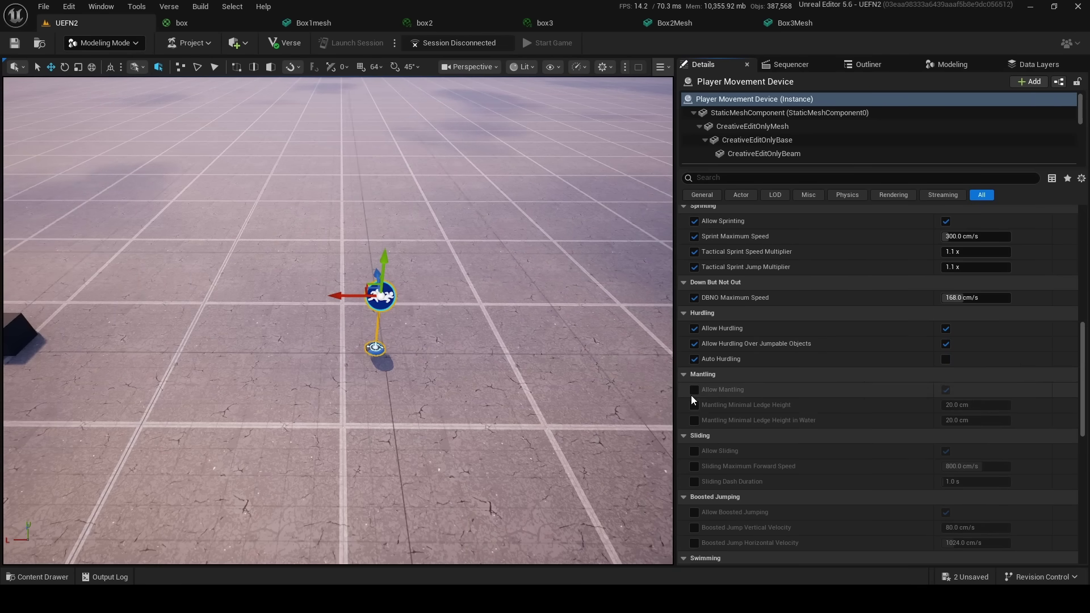
left_click(694, 405)
left_click(694, 420)
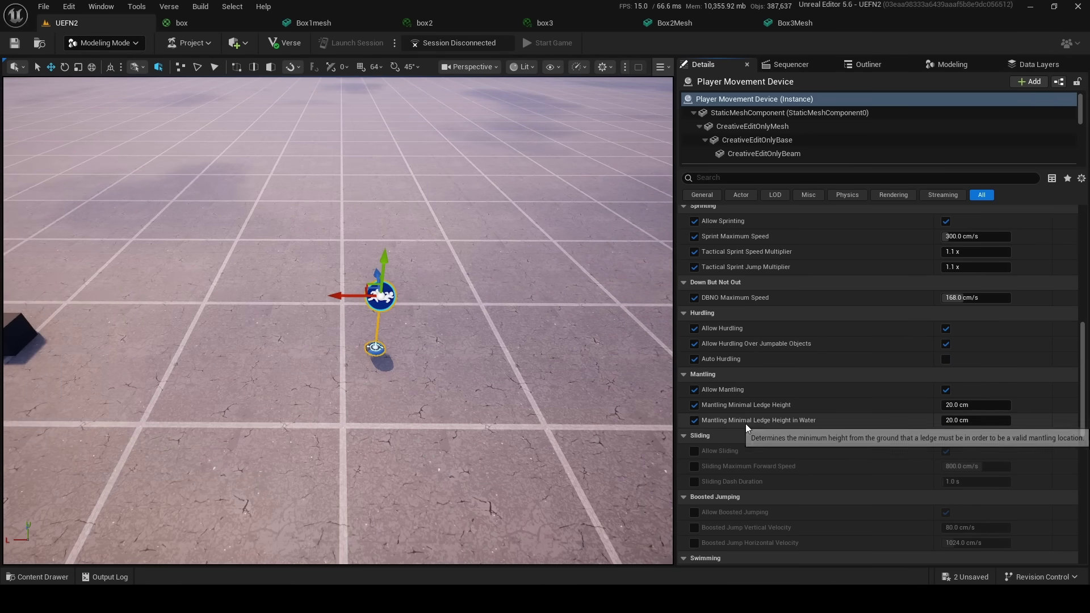
scroll(745, 414, "down", 2)
left_click(694, 414)
left_click(694, 429)
left_click(694, 445)
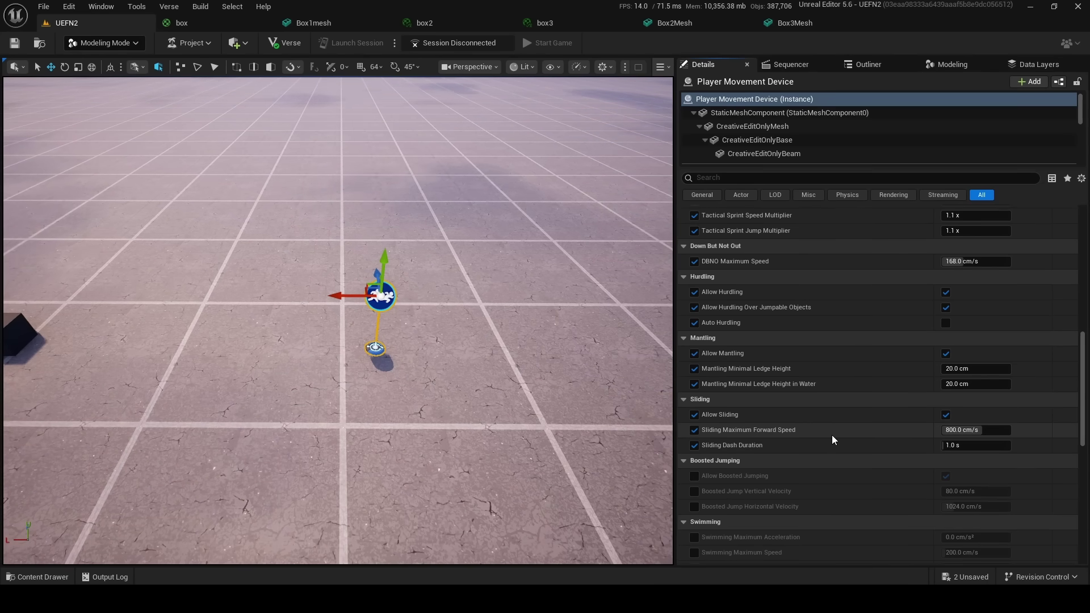
Step: Enable the Boosted Jumping overrides Allow Boosted Jumping, Boosted Jump Vertical Velocity and Boosted Jump Horizontal Velocity
scroll(767, 454, "down", 2)
left_click(695, 439)
left_click(695, 455)
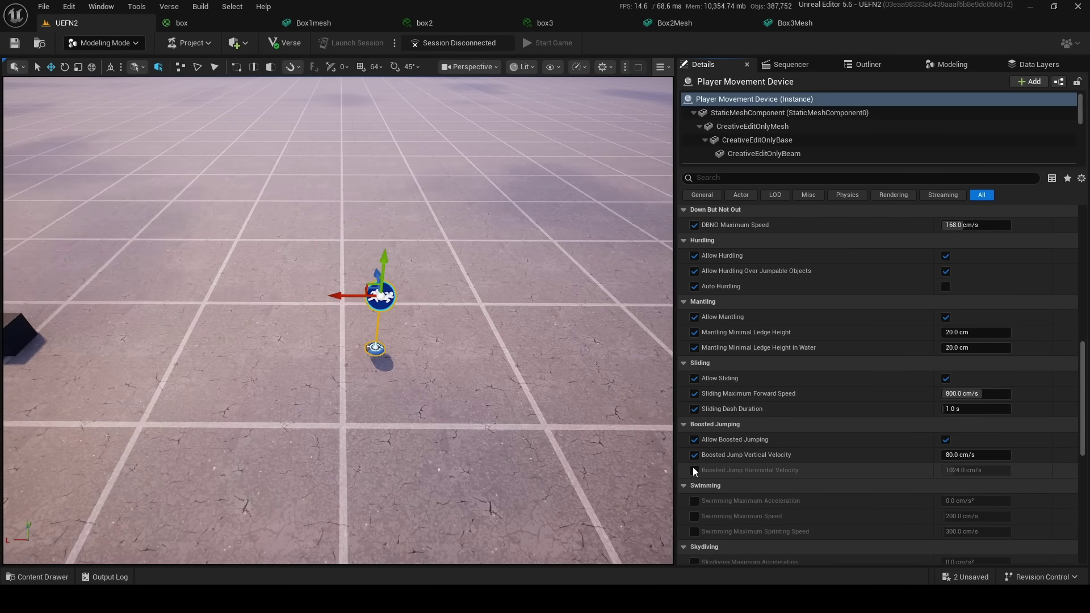
left_click(694, 470)
Step: Enable the Swimming Maximum Acceleration and Maximum Speed, Skydiving Maximum Acceleration and Lateral Friction, and Energy Max overrides
scroll(713, 435, "down", 8)
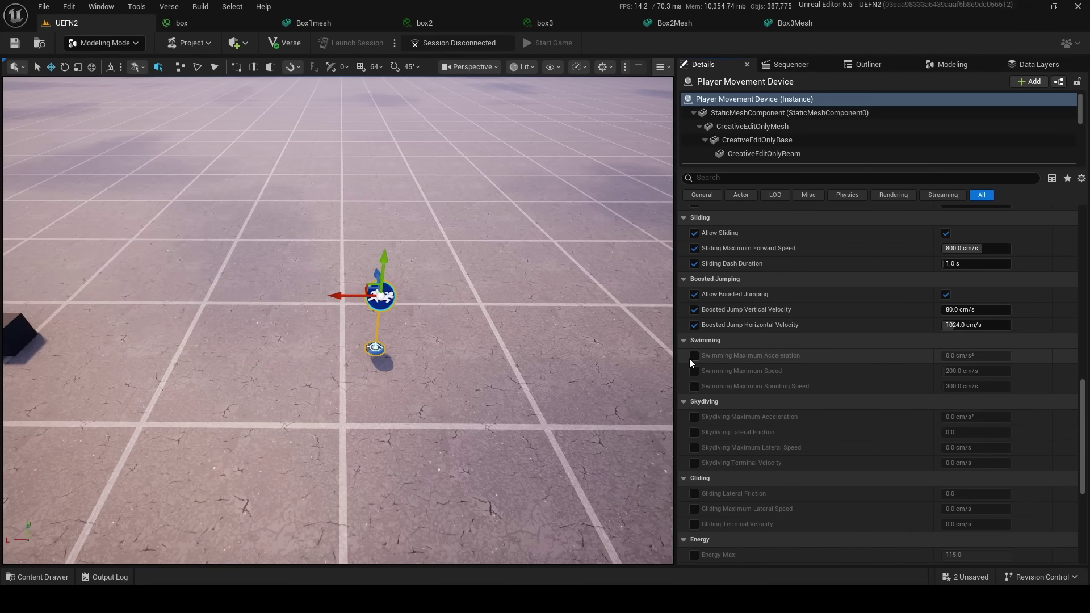
left_click(695, 355)
left_click(695, 370)
left_click(694, 416)
left_click(694, 432)
scroll(693, 431, "down", 4)
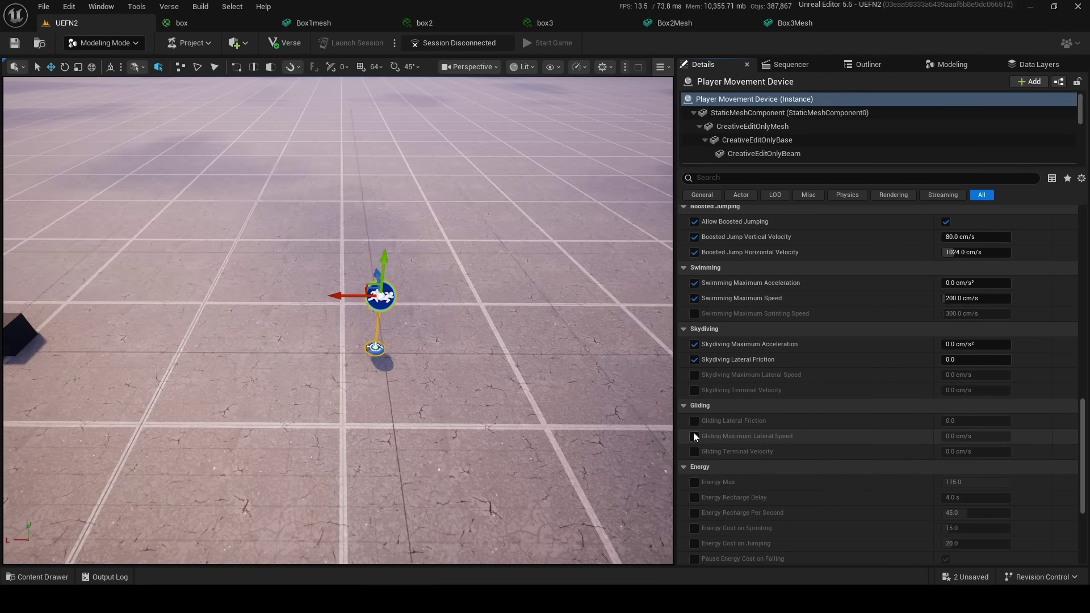
scroll(693, 431, "down", 3)
left_click(694, 427)
Step: Review the Player Movement Device's full option list, including its Energy settings and User Options - Functions
scroll(694, 431, "down", 6)
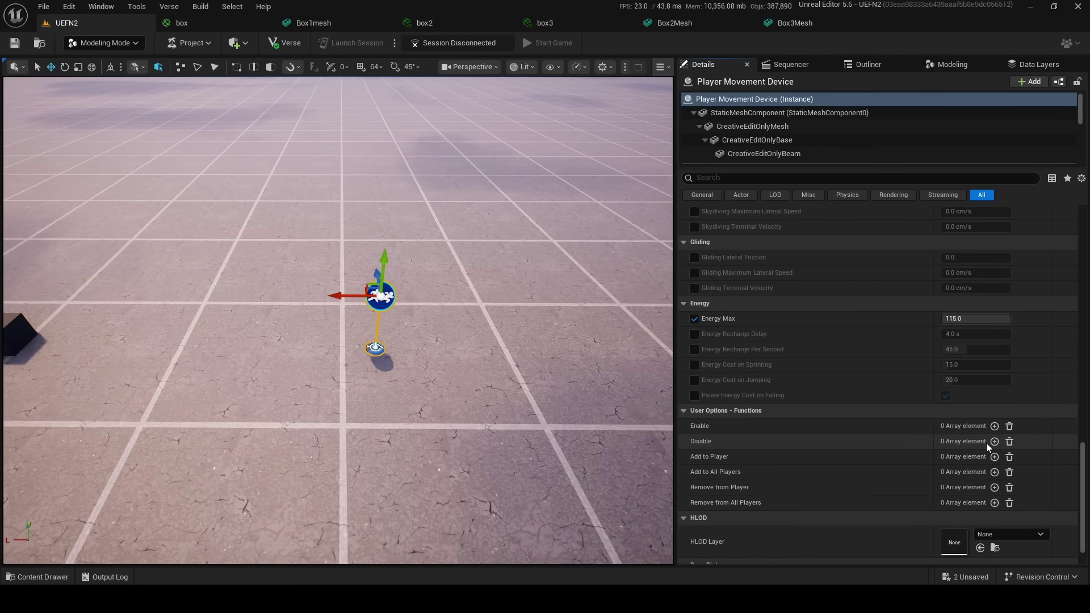
scroll(809, 429, "down", 2)
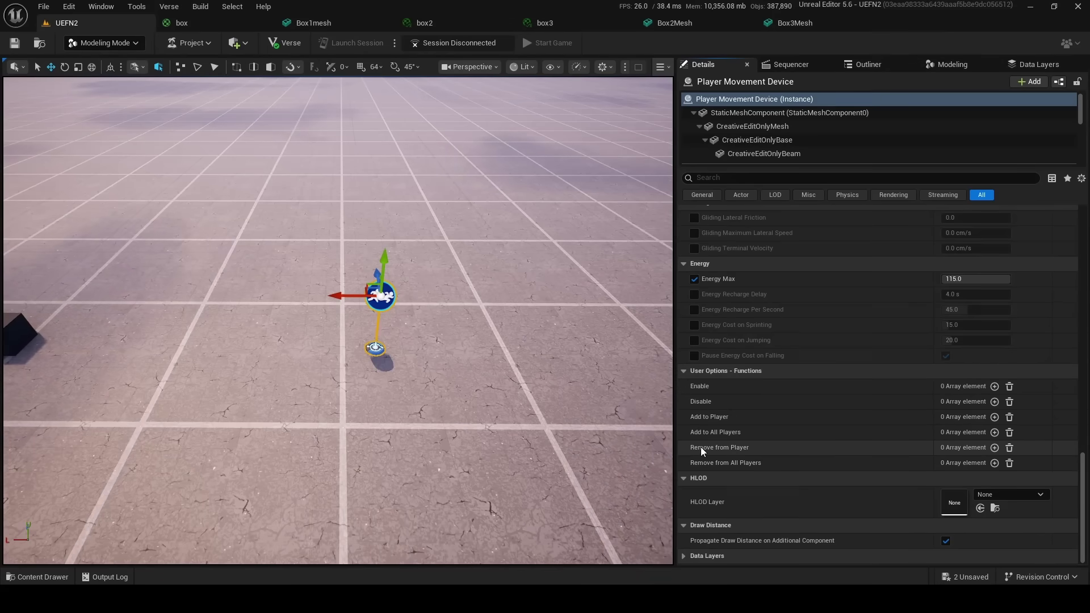
scroll(825, 424, "up", 15)
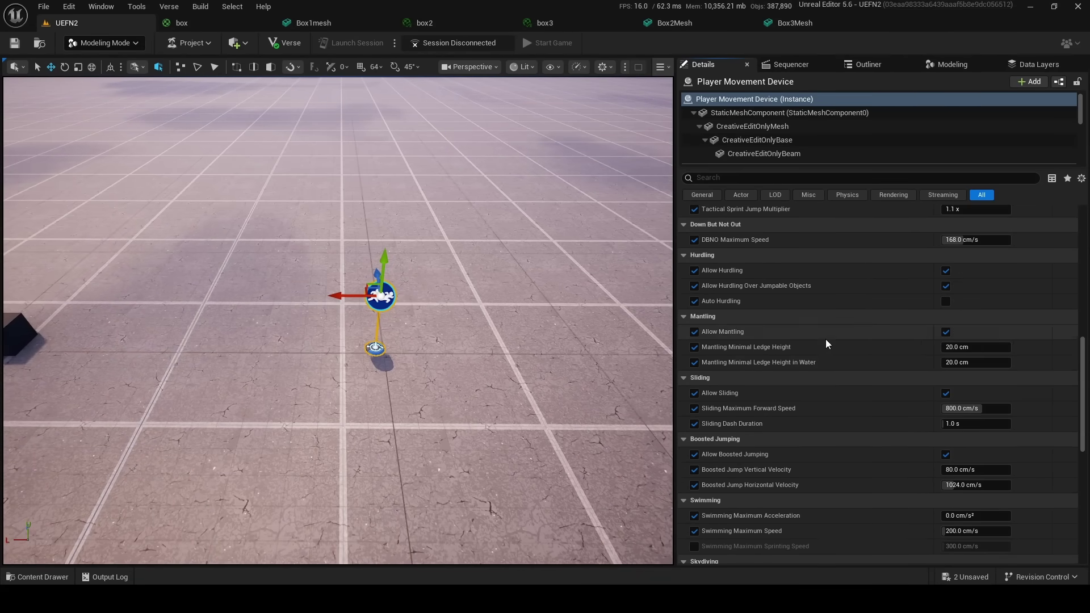
scroll(826, 344, "up", 10)
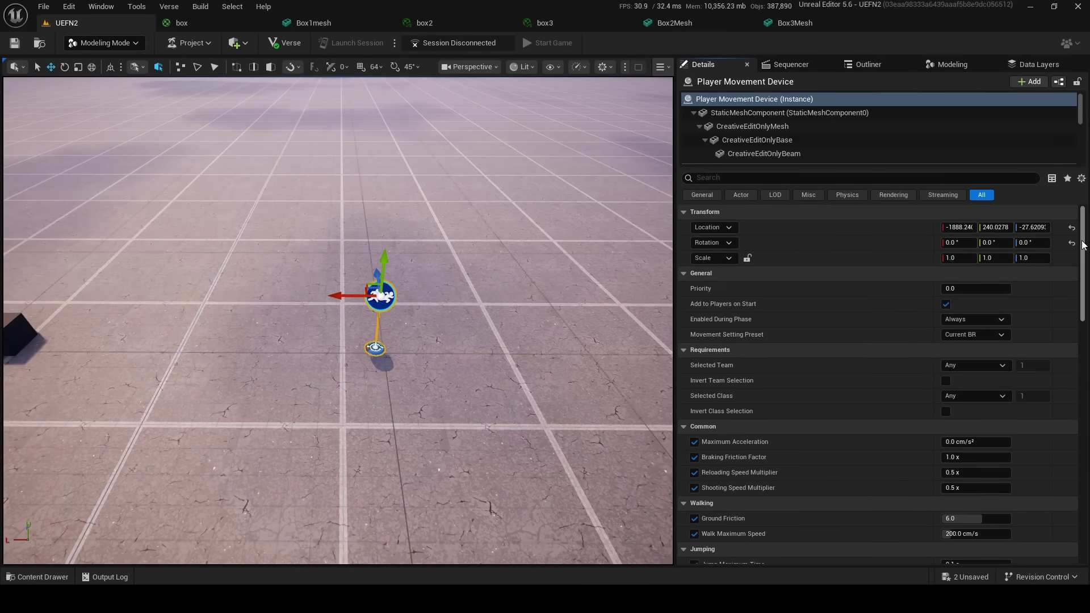
left_click_drag(1082, 272, 1083, 286)
scroll(1083, 286, "down", 15)
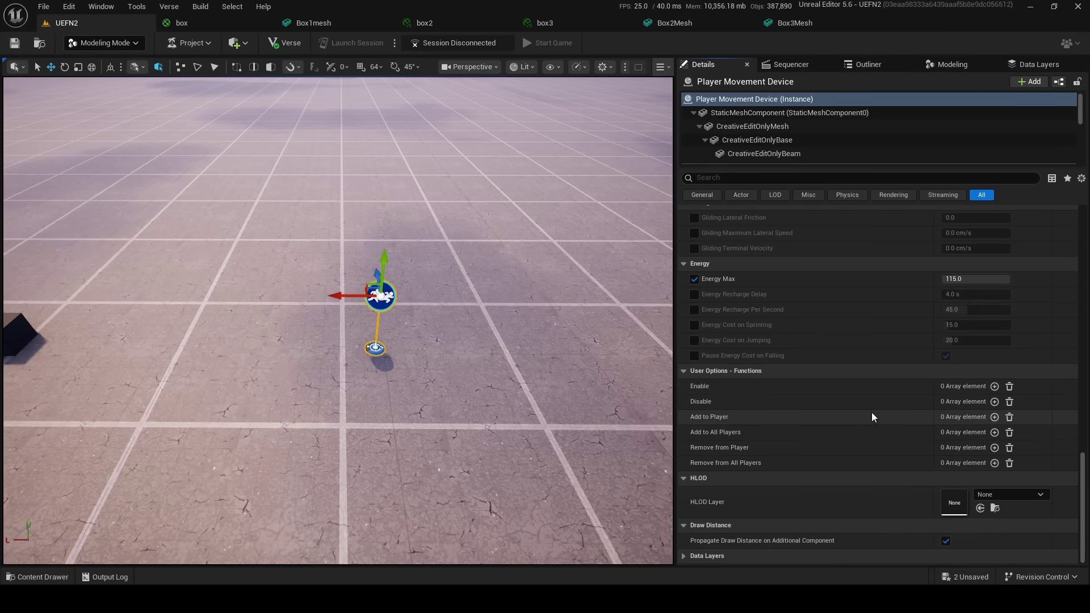
scroll(869, 431, "up", 12)
Step: Switch to the 36.00 release notes in the browser and read the New Shove Gameplay Item section
scroll(868, 440, "down", 12)
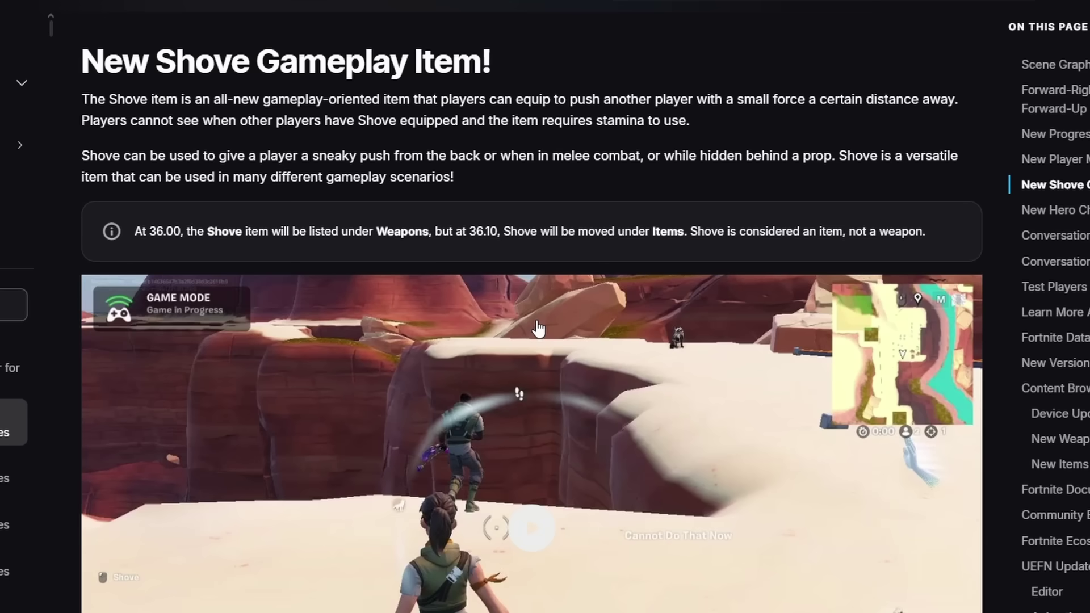
scroll(538, 328, "down", 5)
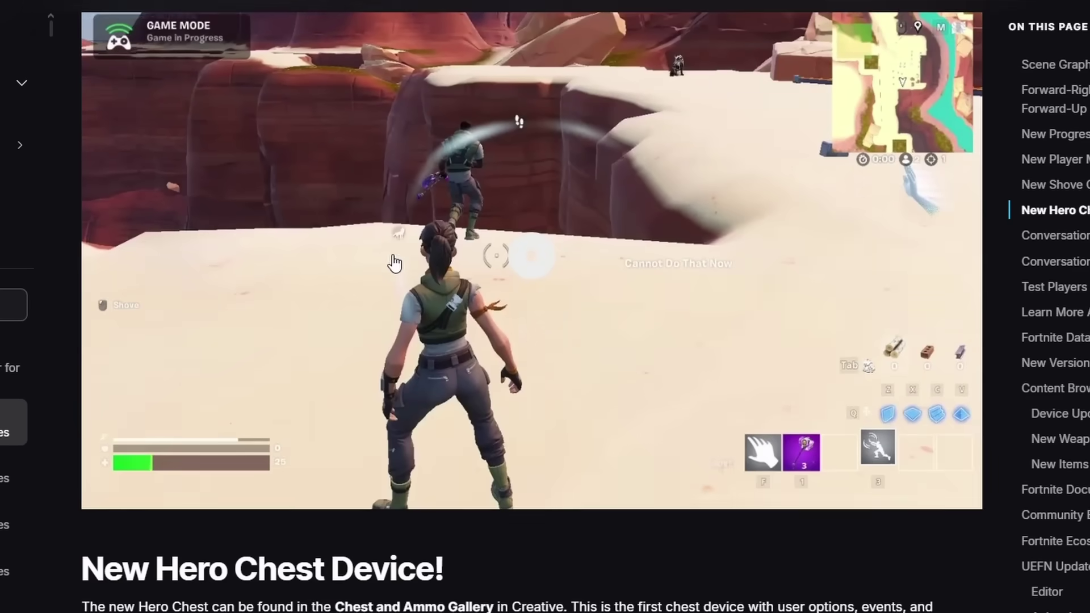
scroll(827, 316, "up", 1)
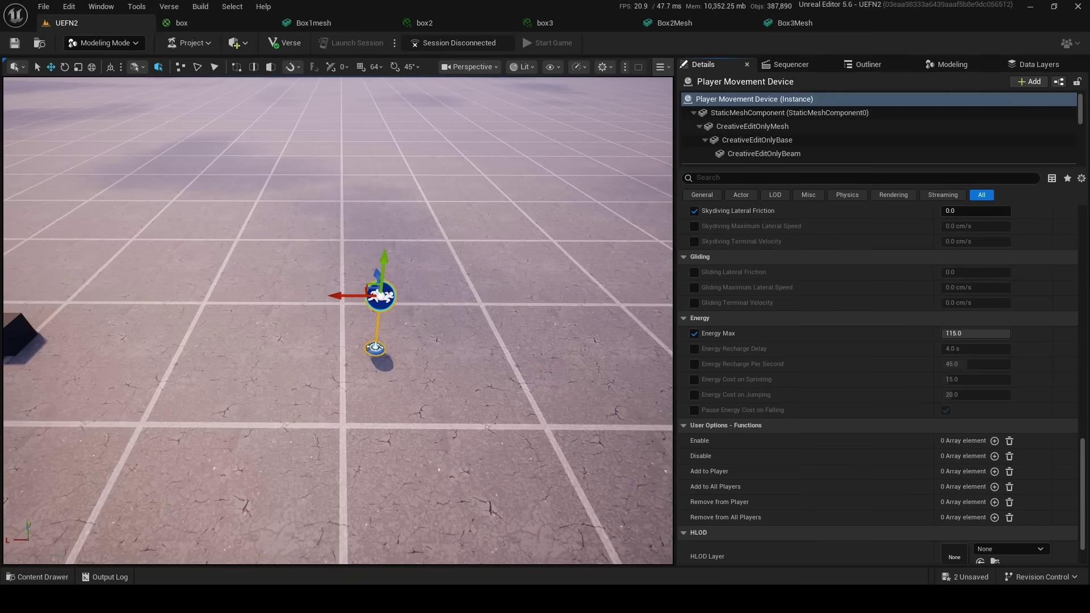
Step: Switch to UEFN, search the Fortnite content for "shove" and try to place the Shove item in the level
left_click(55, 573)
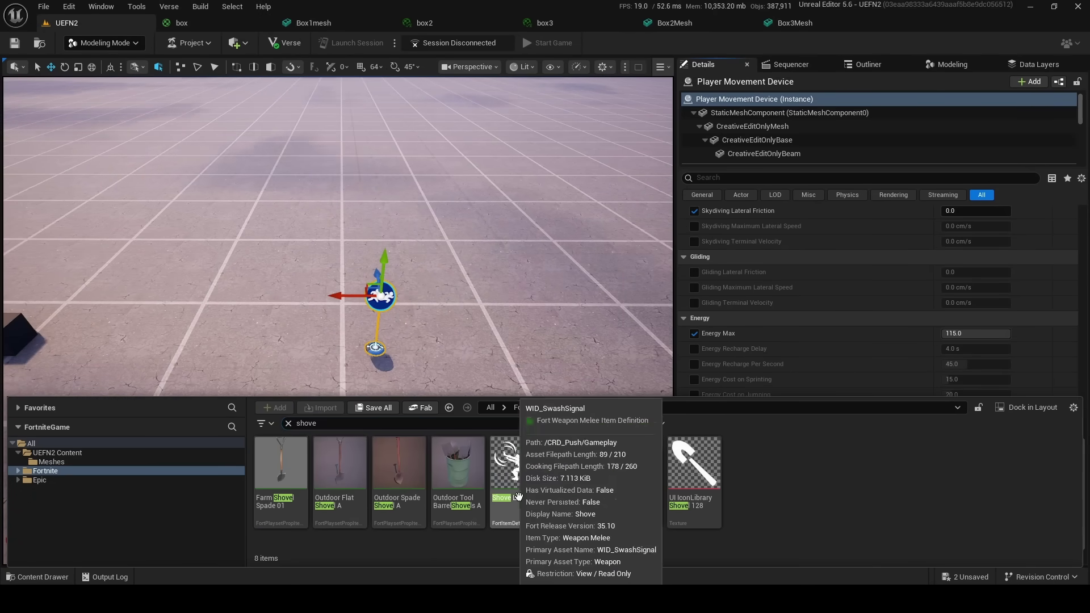
left_click_drag(515, 464, 519, 374)
Step: Search the Fortnite content for "item spawner" and place an Item Spawner beside the Player Movement Device
left_click(57, 576)
key("BackSpace")
key("BackSpace")
key("BackSpace")
key("BackSpace")
key("BackSpace")
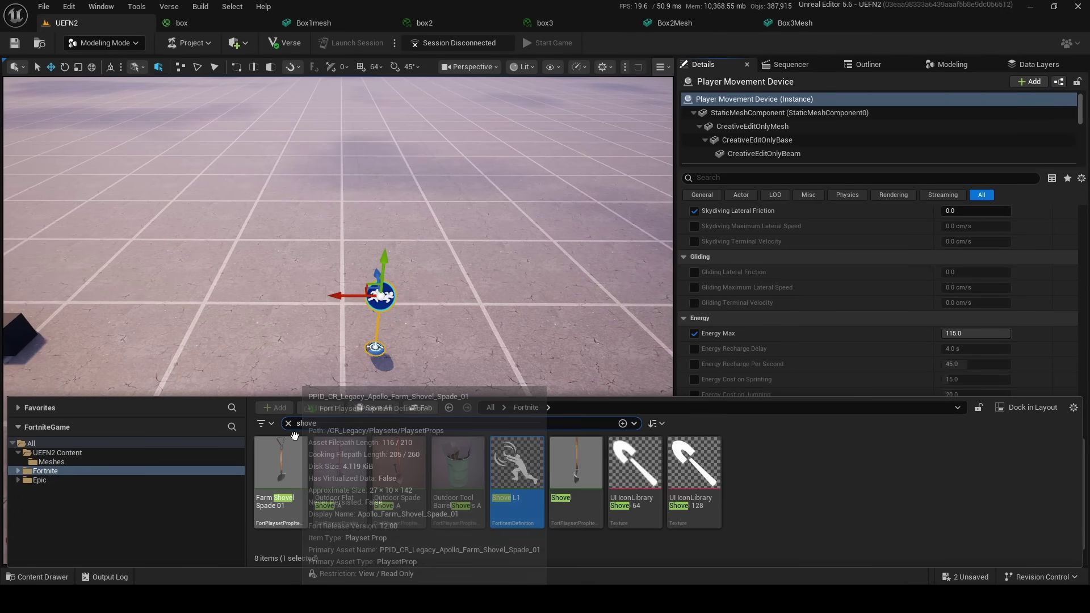
type("item spawner dev")
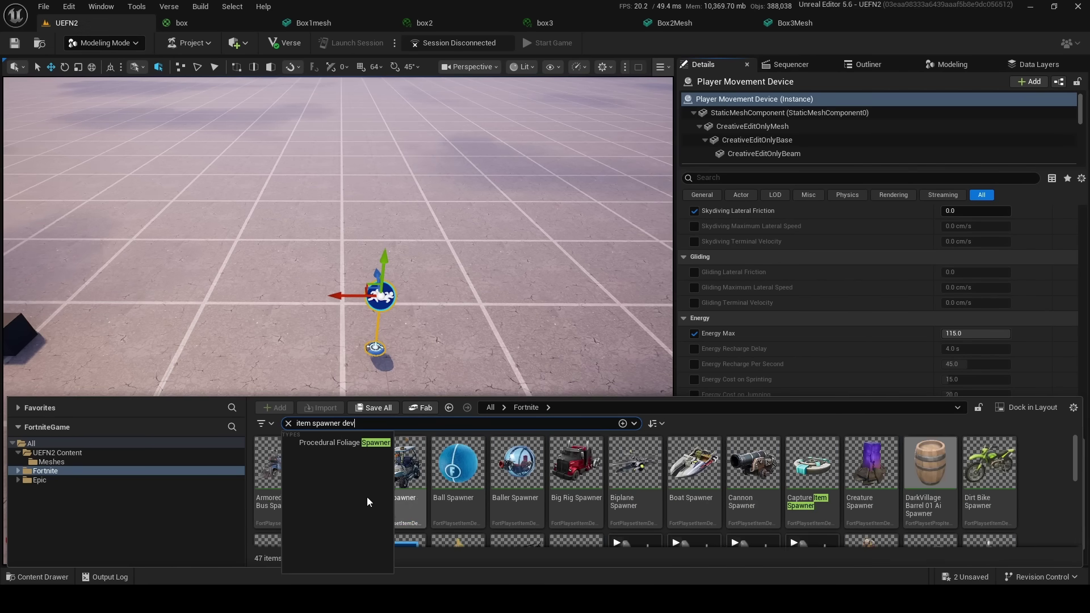
scroll(527, 487, "down", 2)
key("BackSpace")
key("BackSpace")
key("BackSpace")
key("BackSpace")
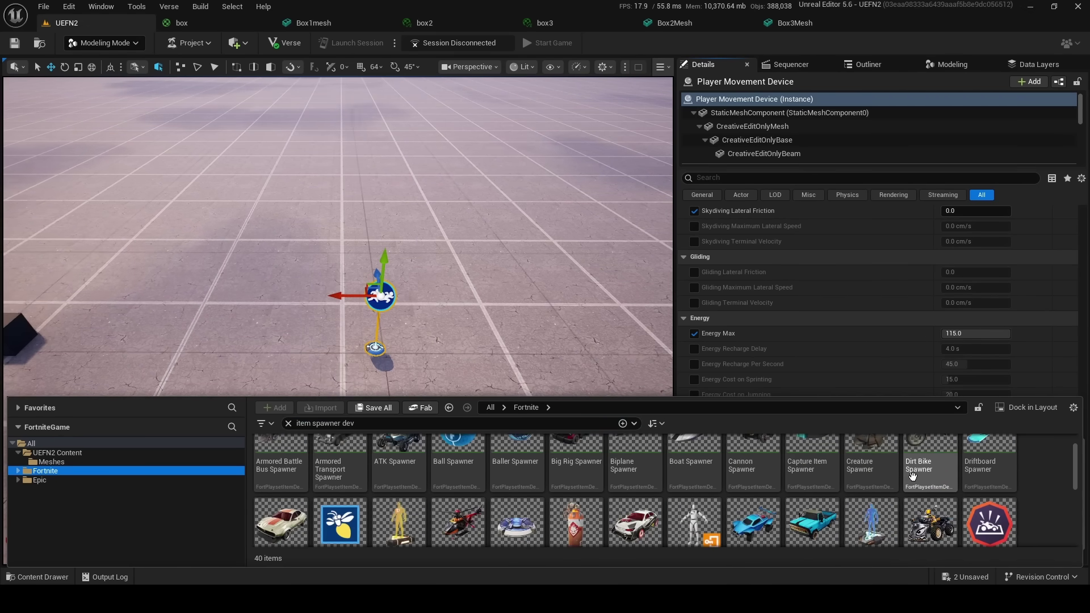
left_click_drag(579, 520, 256, 276)
Step: Add an entry to the Item Spawner's Item List with Shove as its Pickup to Spawn
left_click(1016, 347)
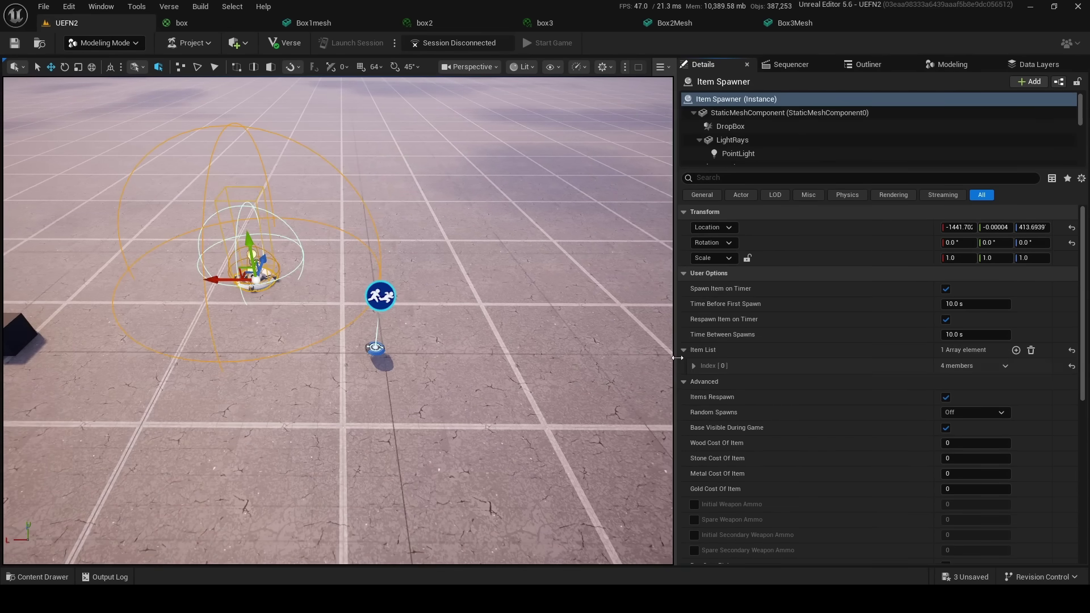
left_click(983, 383)
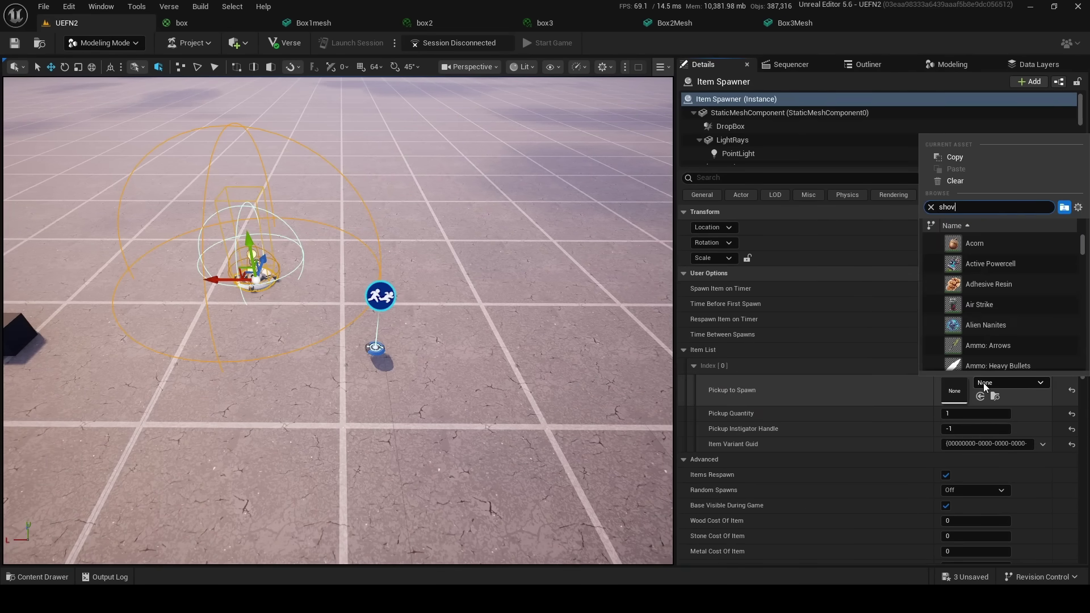
left_click(978, 244)
Step: Pick up the Shove item in the playtest and use it on the test dummies
key("f")
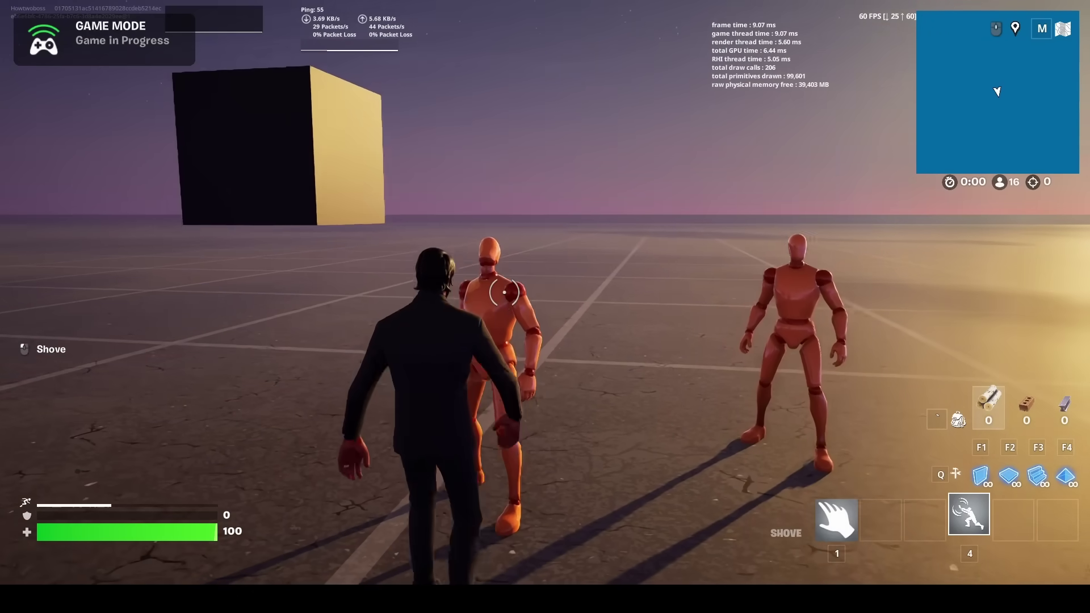
left_click(504, 293)
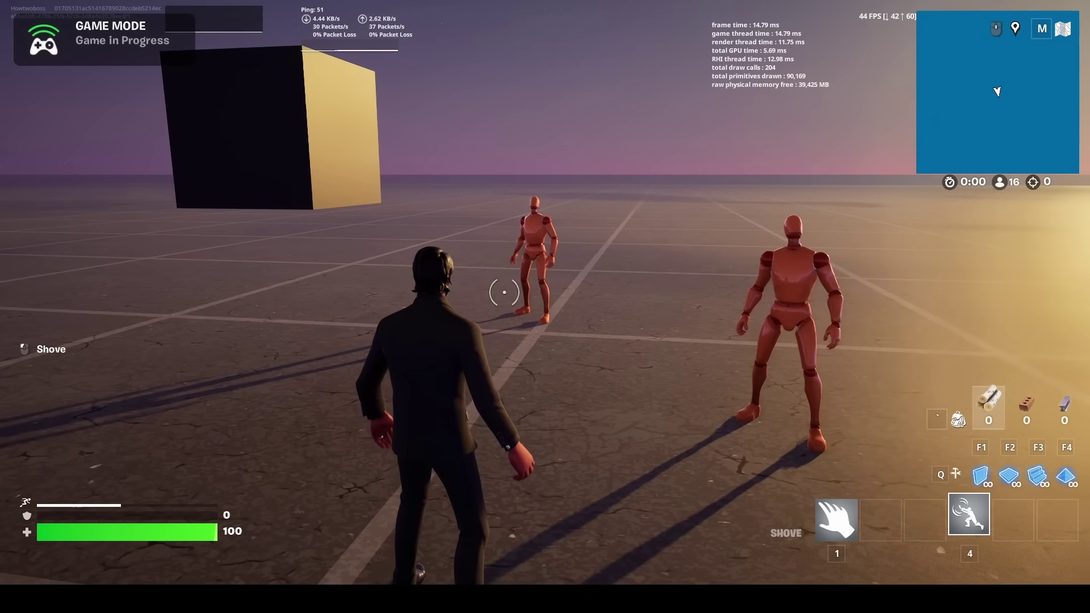
left_click(504, 293)
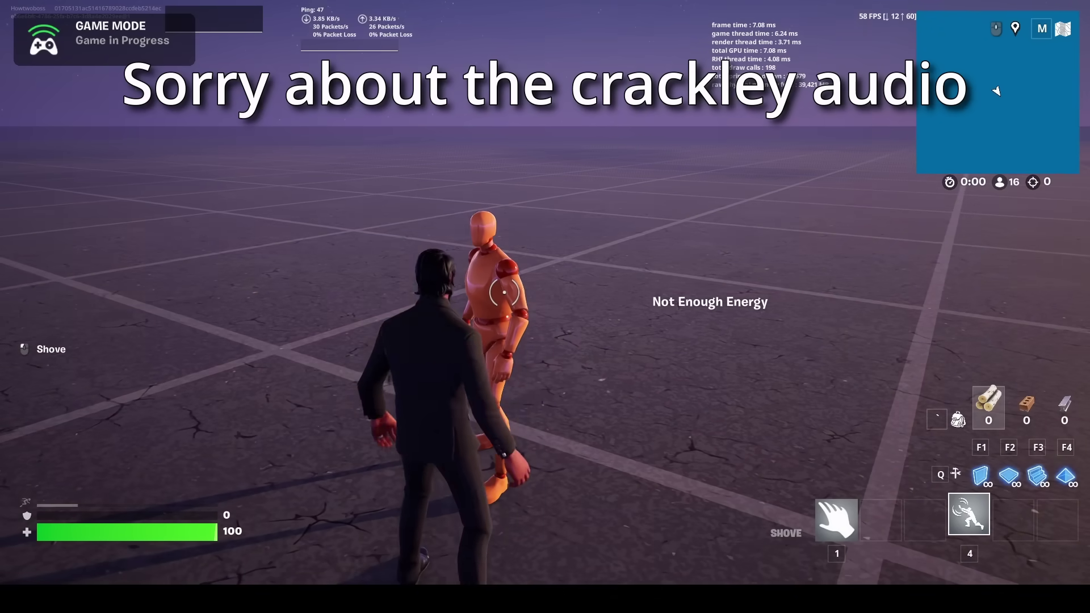
left_click(504, 293)
Step: Equip the Lawless Rift Launcher in the playtest and fire it toward the dummies
key("w")
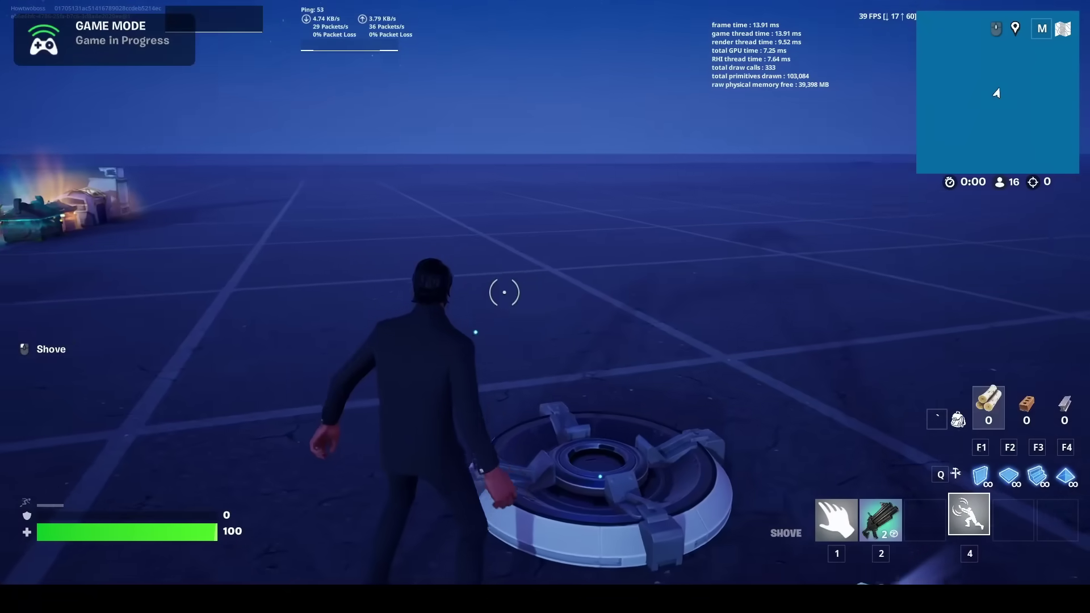
key("2")
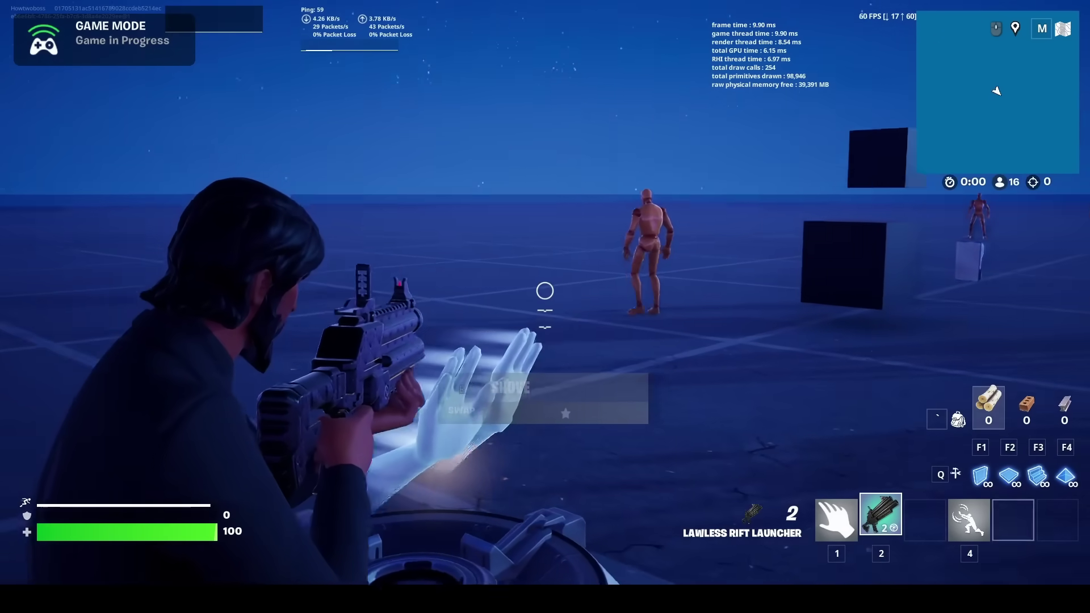
left_click(545, 290)
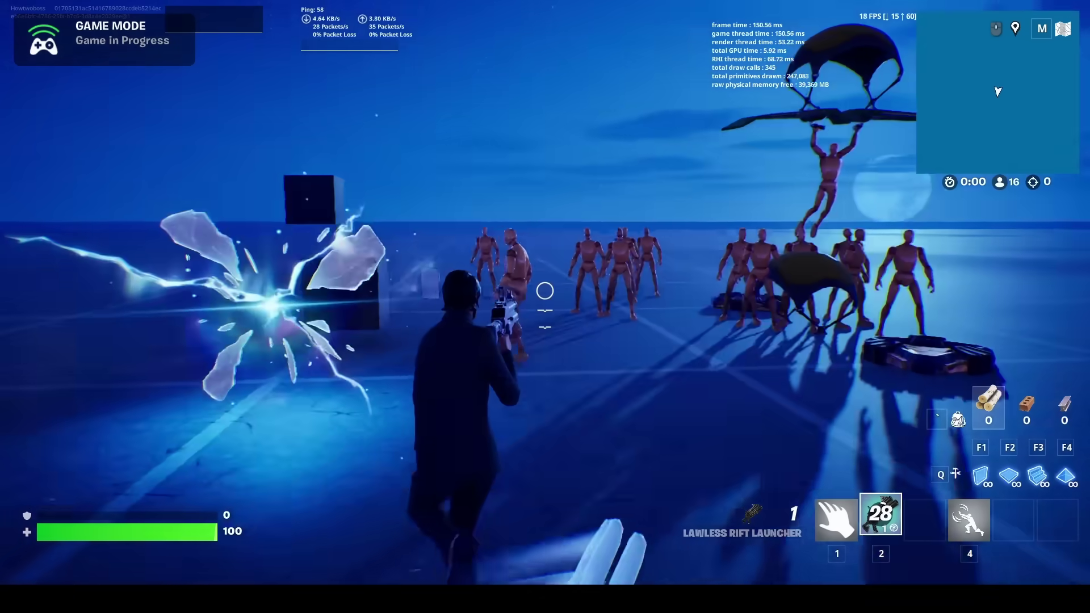
left_click(545, 291)
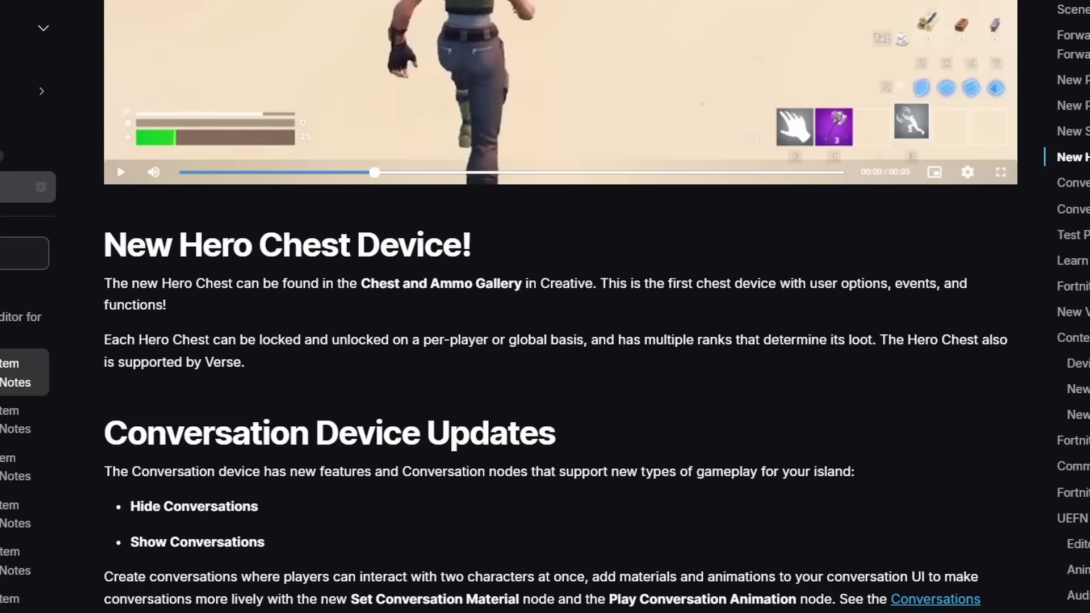
Step: Switch to the release notes in the browser and read the New Hero Chest Device section
left_click_drag(98, 259, 427, 249)
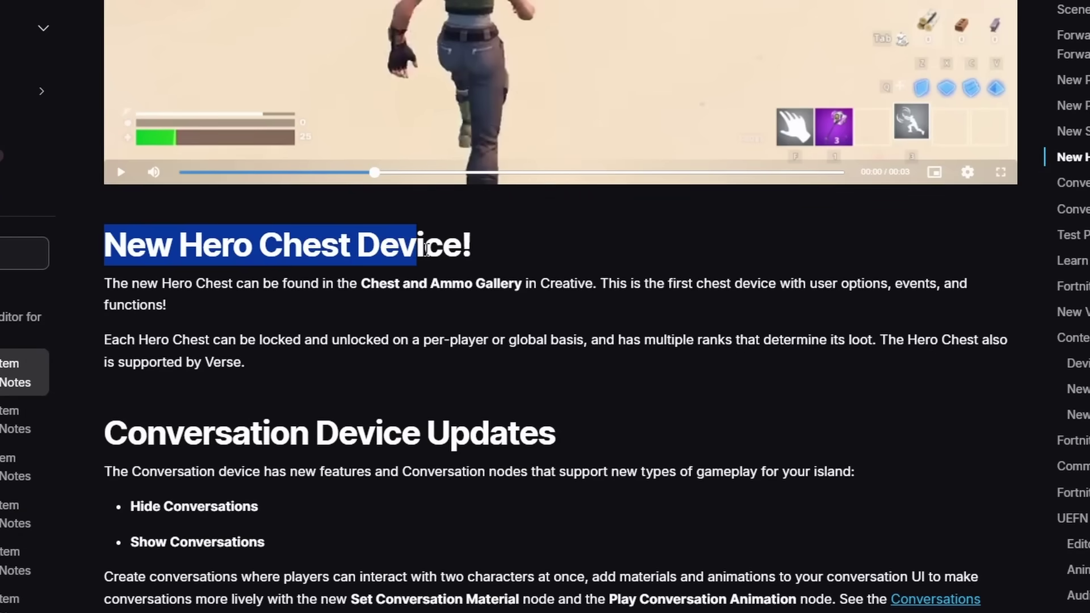
left_click(487, 253)
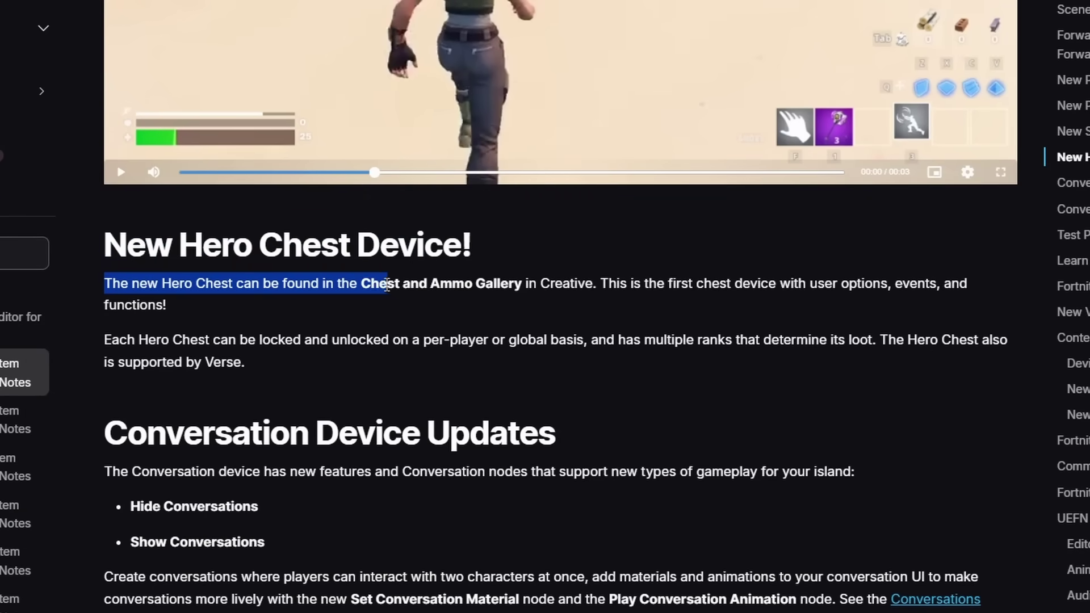
left_click_drag(599, 284, 690, 281)
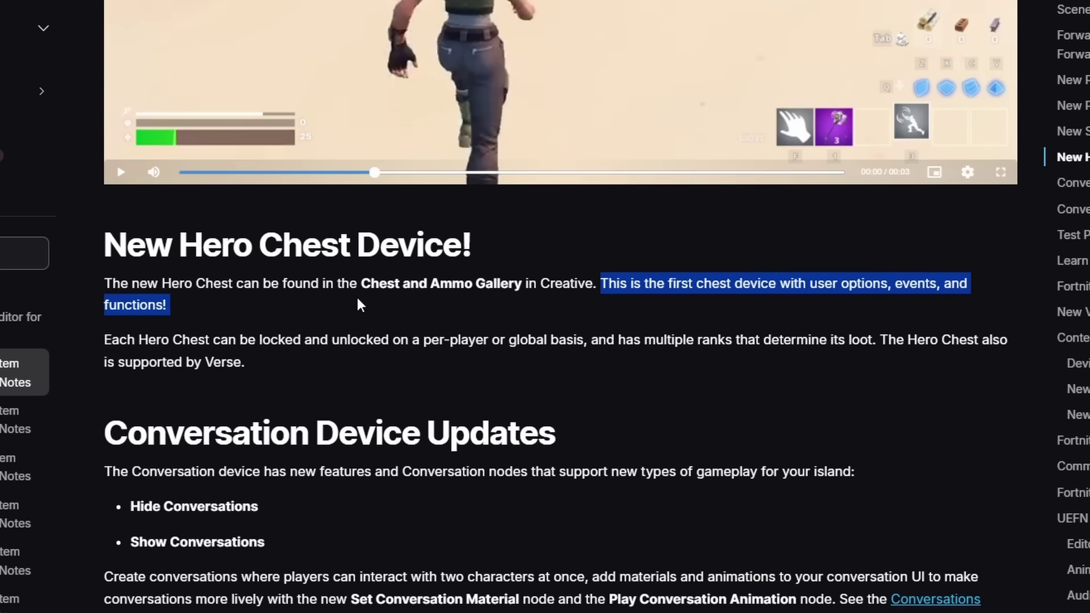
left_click(336, 308)
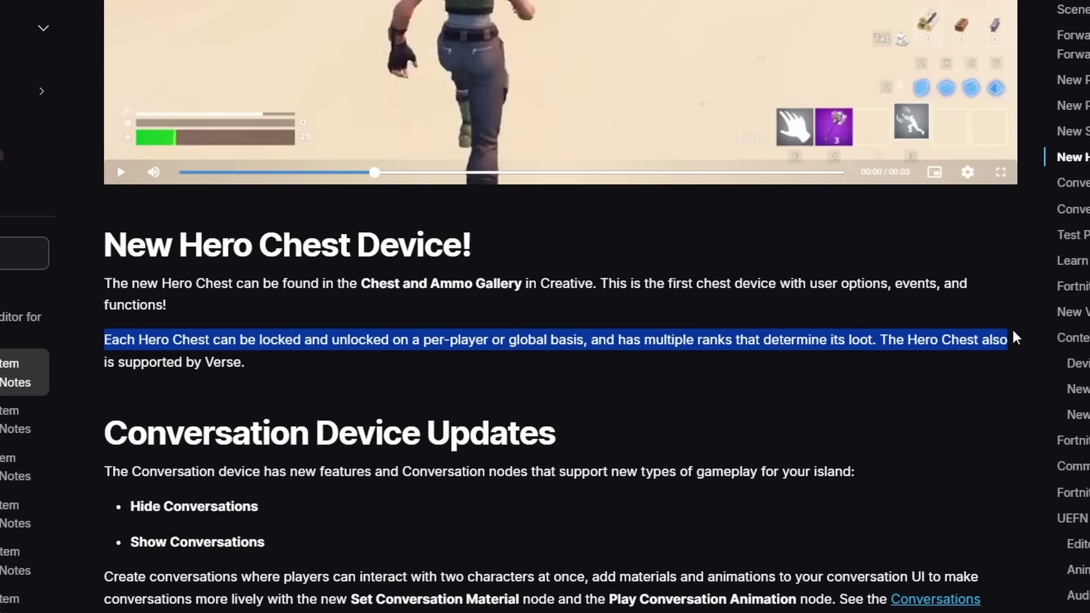
left_click_drag(1015, 337, 265, 372)
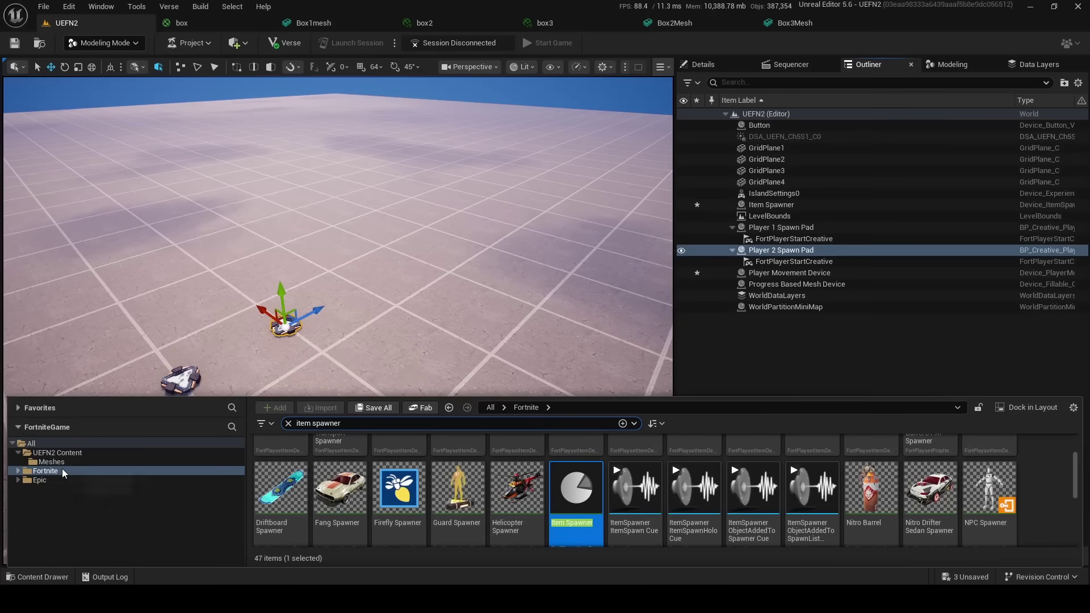
Step: Switch to UEFN, search the Fortnite content for "chest" and place the Chest & Ammo Gallery in the level
type("t")
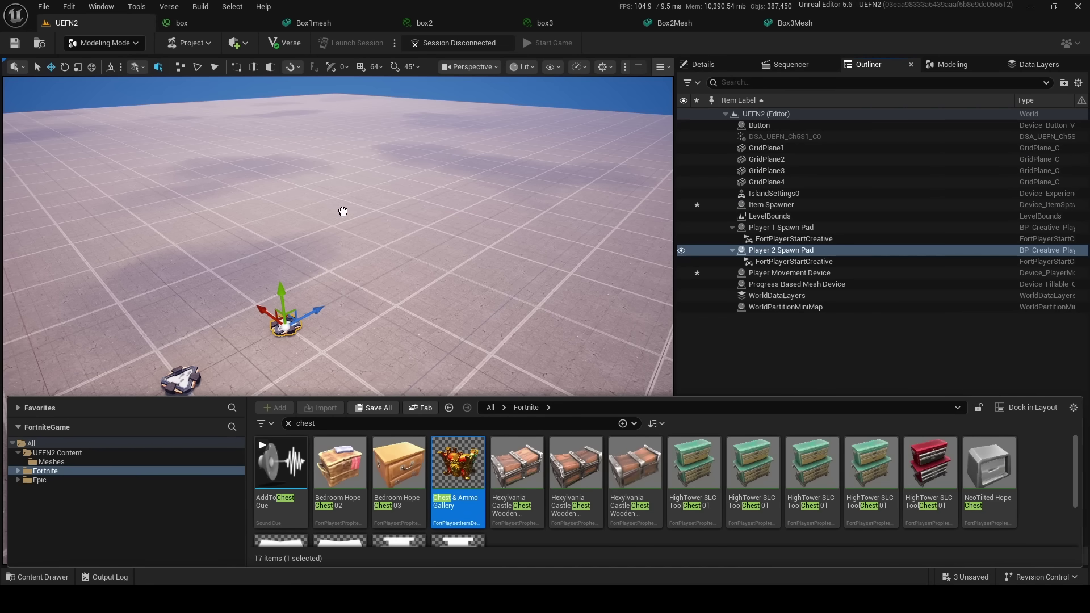
left_click_drag(343, 203, 341, 205)
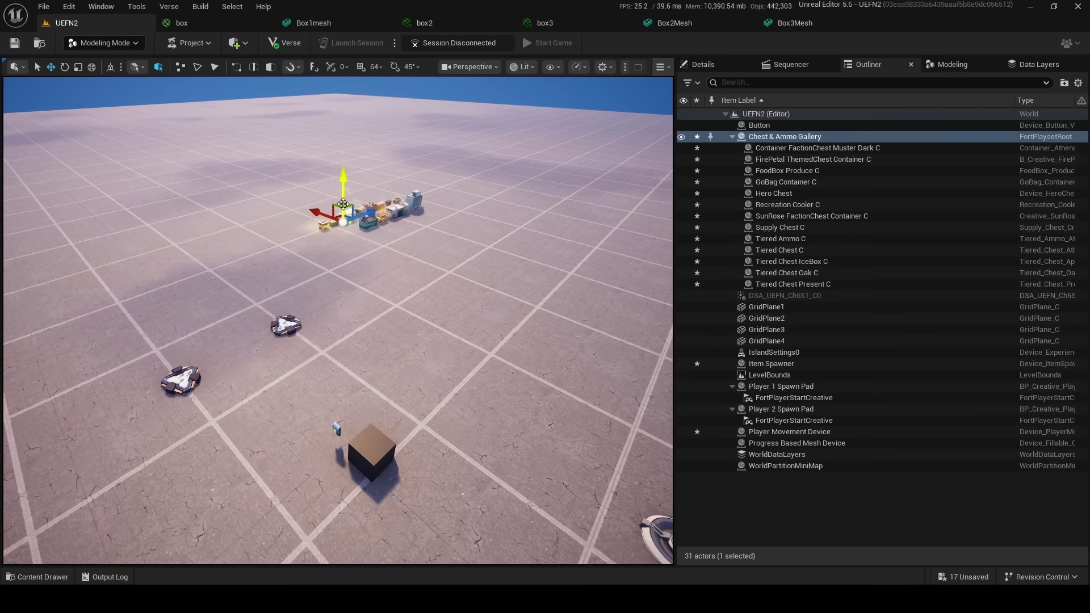
Step: Select the Hero Chest in the Chest & Ammo Gallery and move it away from the other chests
key("f")
right_click_drag(341, 318, 431, 289)
left_click(384, 288)
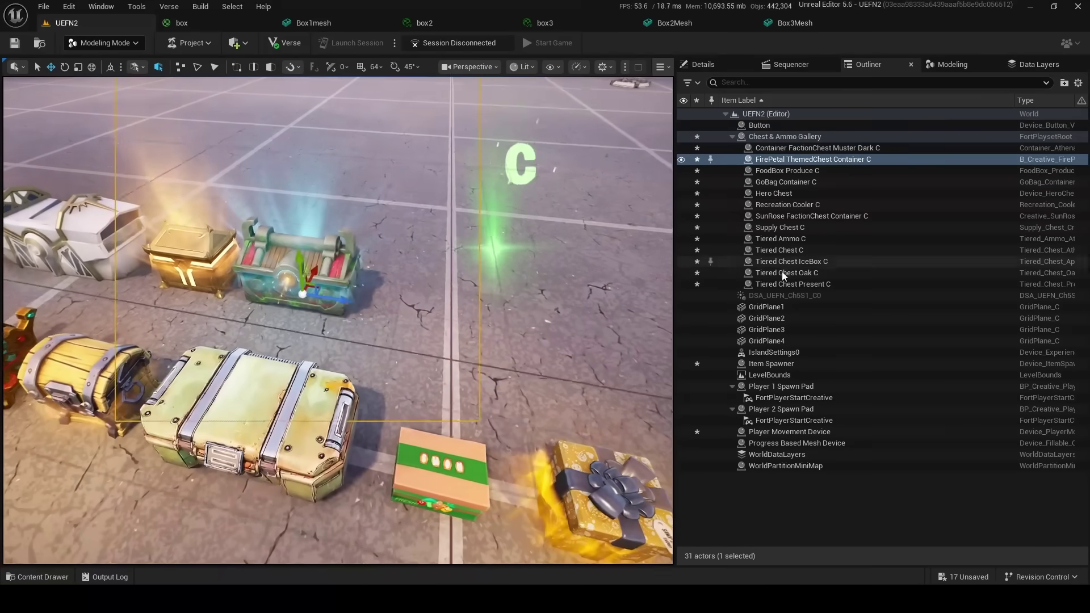
left_click(773, 193)
right_click_drag(511, 261, 568, 261)
right_click_drag(318, 369, 373, 342)
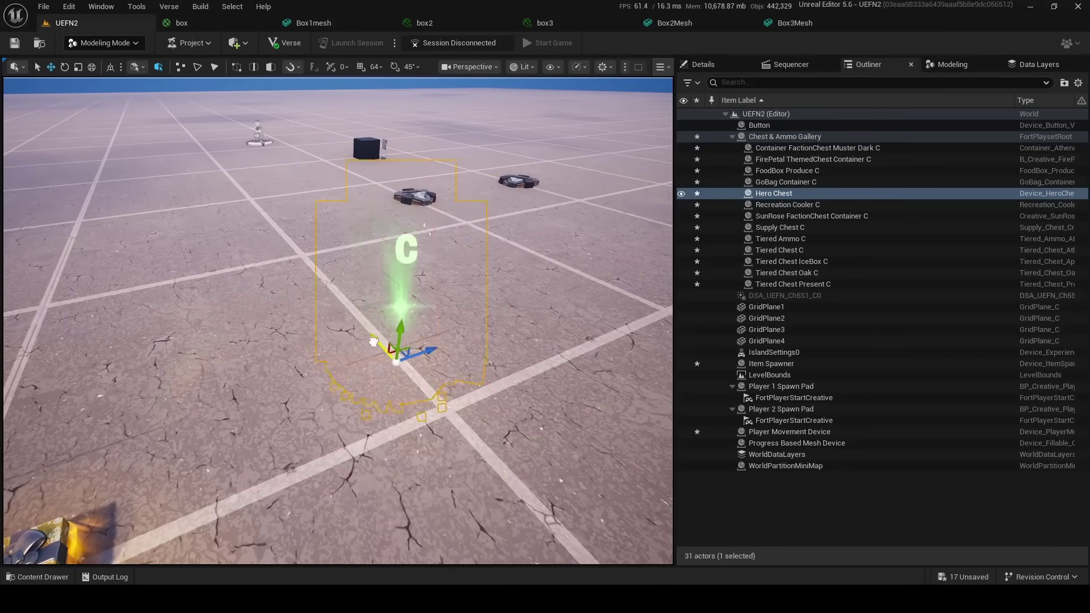
Step: Preview different ranks in the Hero Chest's user options and set its Rank to S
left_click(703, 64)
left_click(973, 289)
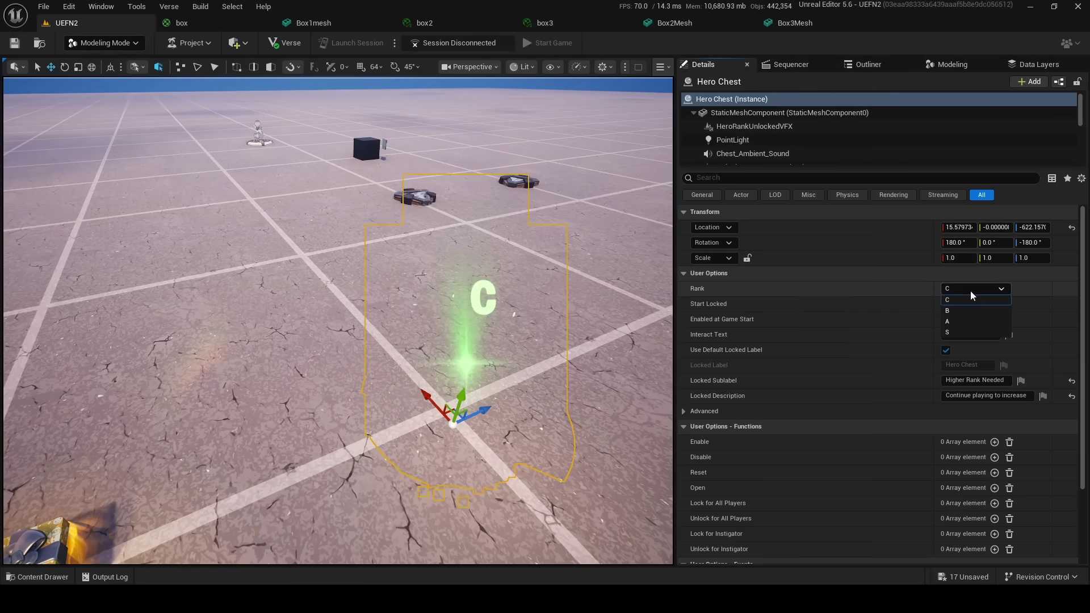
left_click(971, 311)
left_click(963, 290)
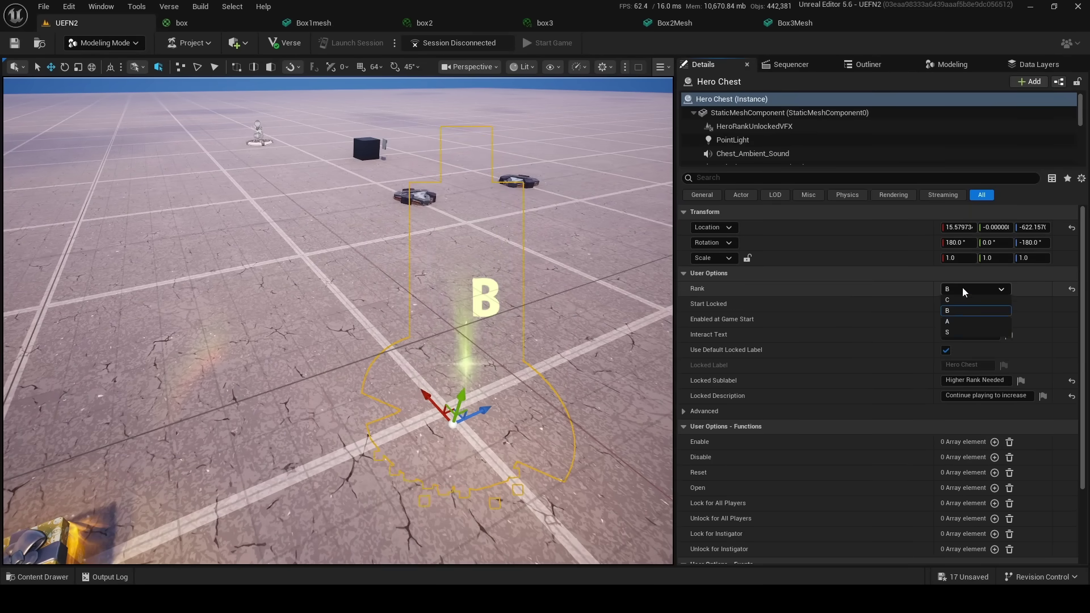
left_click(959, 332)
Step: Examine the Hero Chest's advanced options, functions and events, including the lock and unlock functions
left_click(686, 411)
scroll(689, 411, "down", 3)
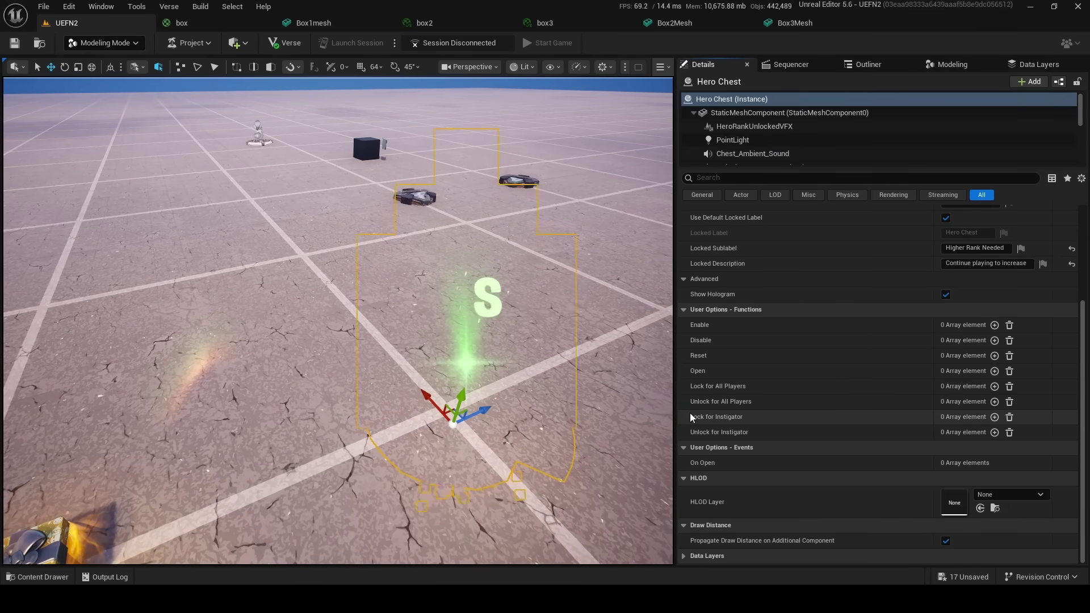
scroll(690, 418, "up", 3)
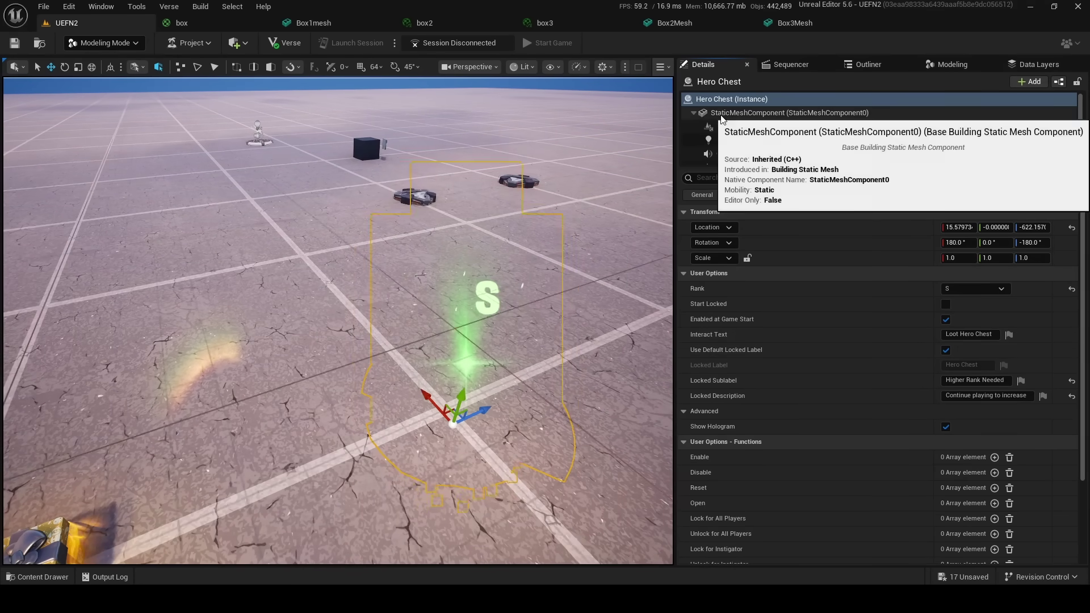
scroll(720, 389, "down", 3)
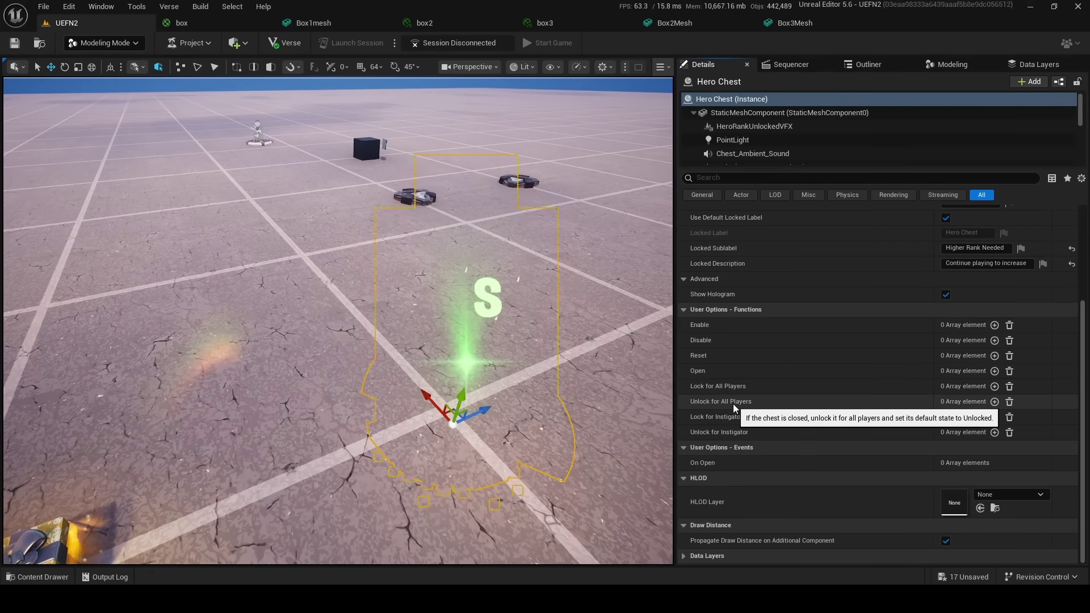
scroll(766, 227, "up", 3)
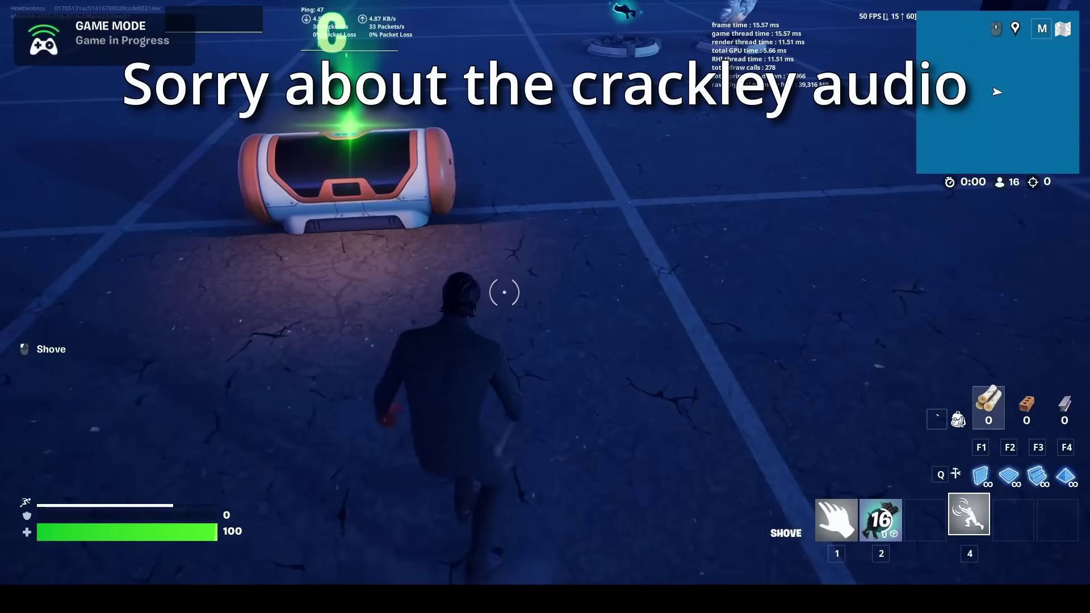
Step: Run up to the Hero Chest in the playtest and loot it
key("w")
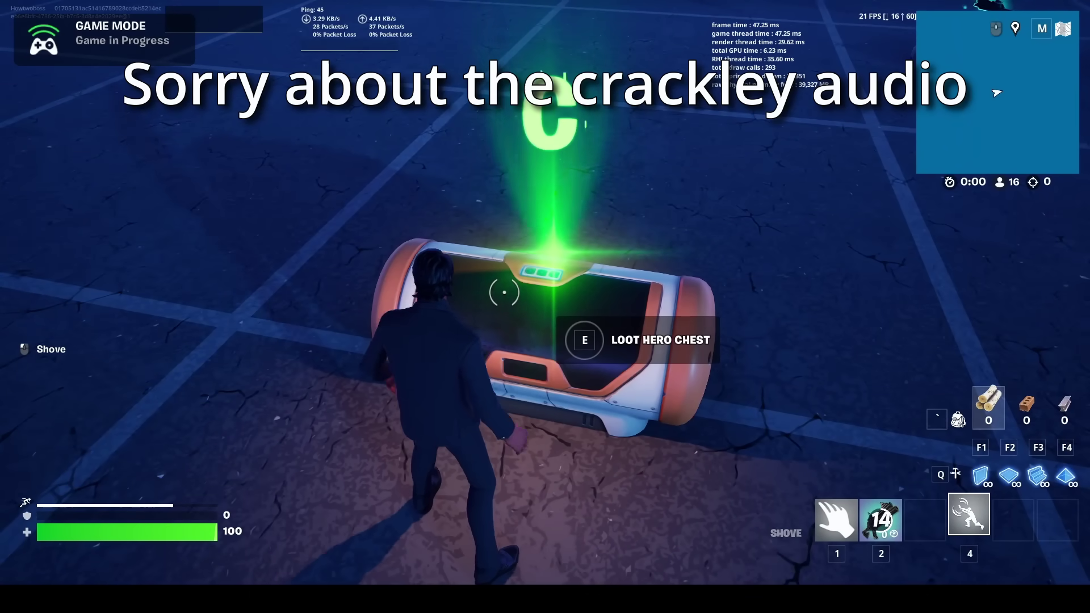
key("e")
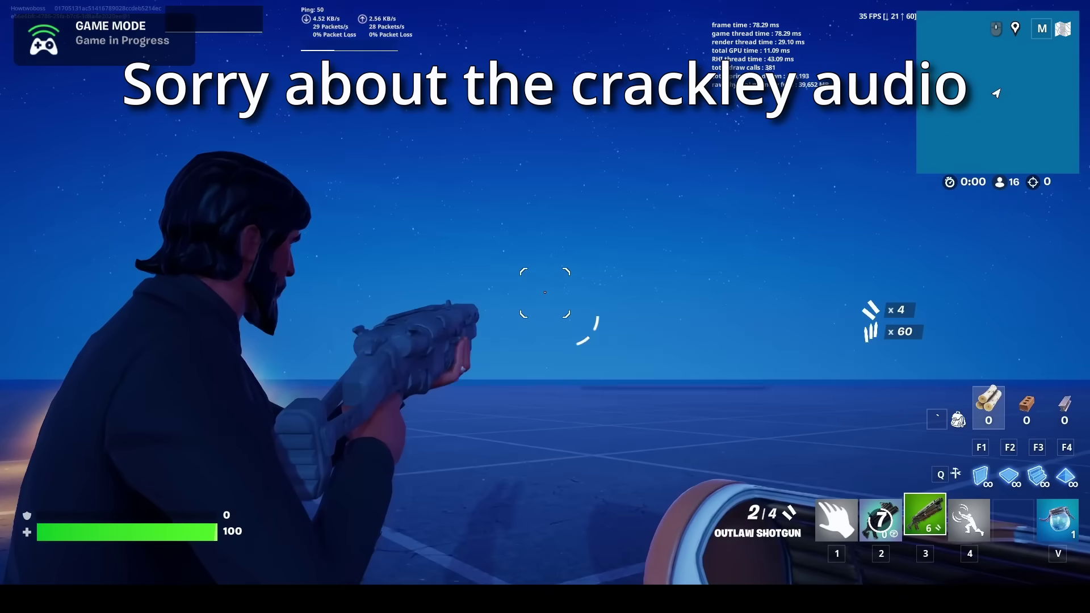
left_click(545, 292)
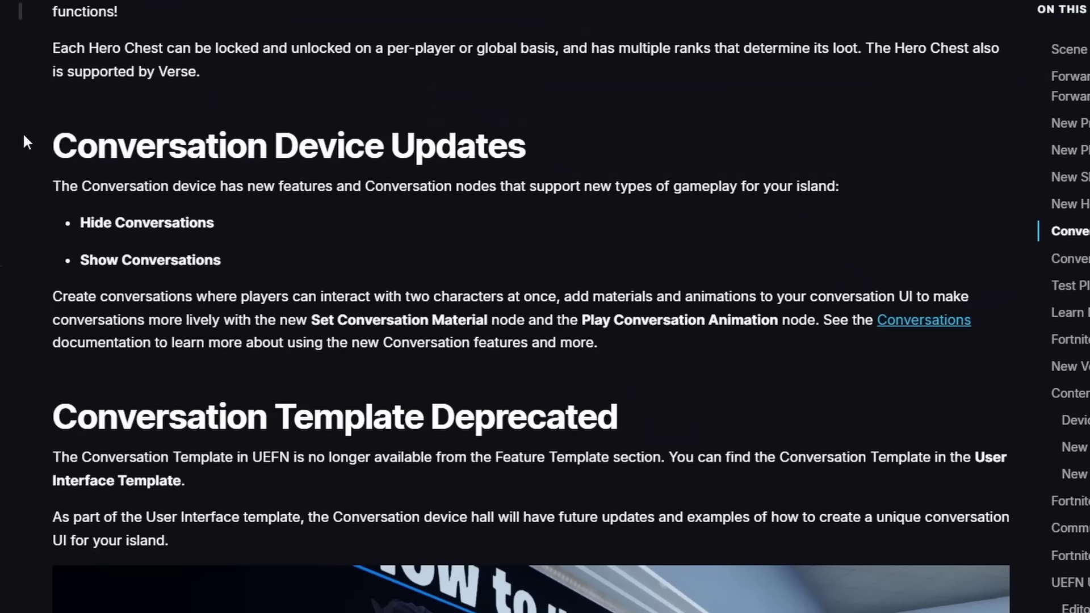
Step: Switch to the release notes in the browser and read the Conversation Device Updates and Conversation Template Deprecated sections
left_click_drag(25, 141, 512, 133)
left_click_drag(80, 222, 214, 222)
left_click_drag(80, 260, 229, 259)
left_click(273, 263)
scroll(502, 309, "down", 4)
scroll(502, 308, "down", 13)
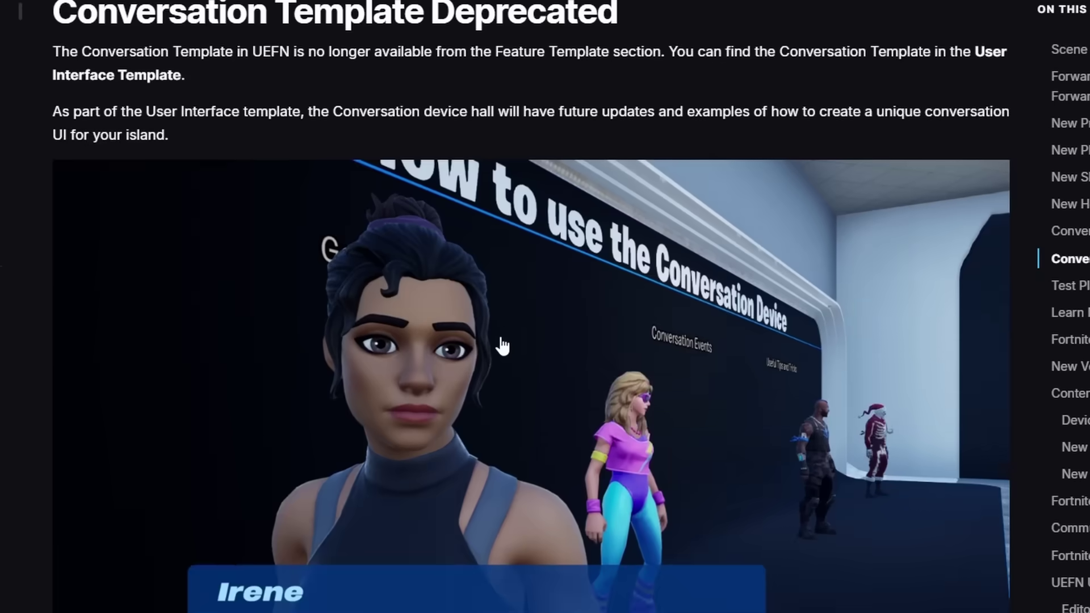
left_click_drag(54, 162, 636, 161)
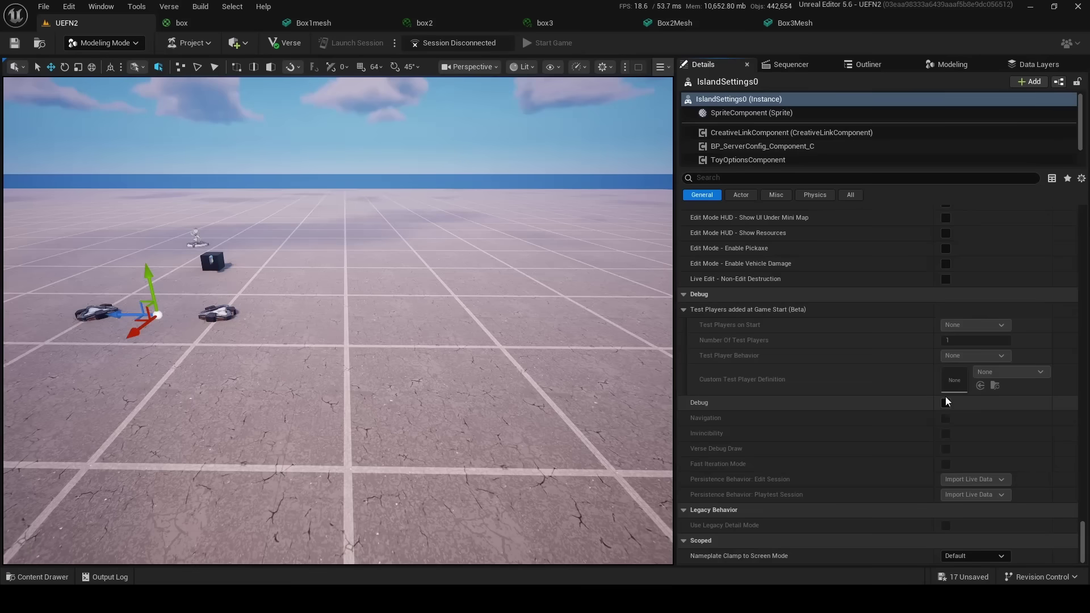
Step: In UEFN's island settings, enable Debug, set Test Players on Start to Custom and the number of test players to 2
left_click(945, 402)
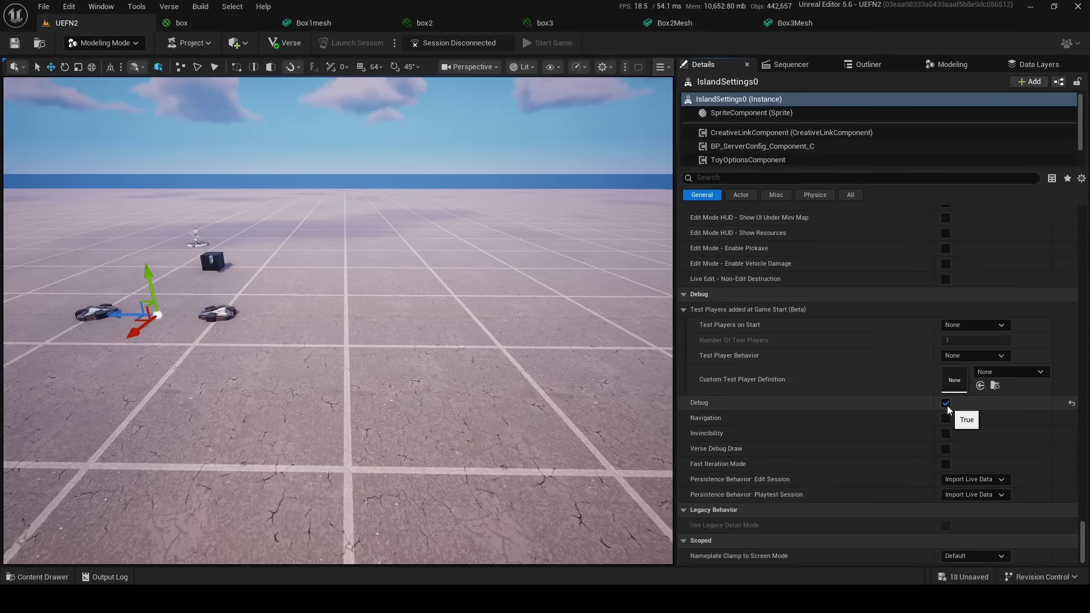
left_click(969, 326)
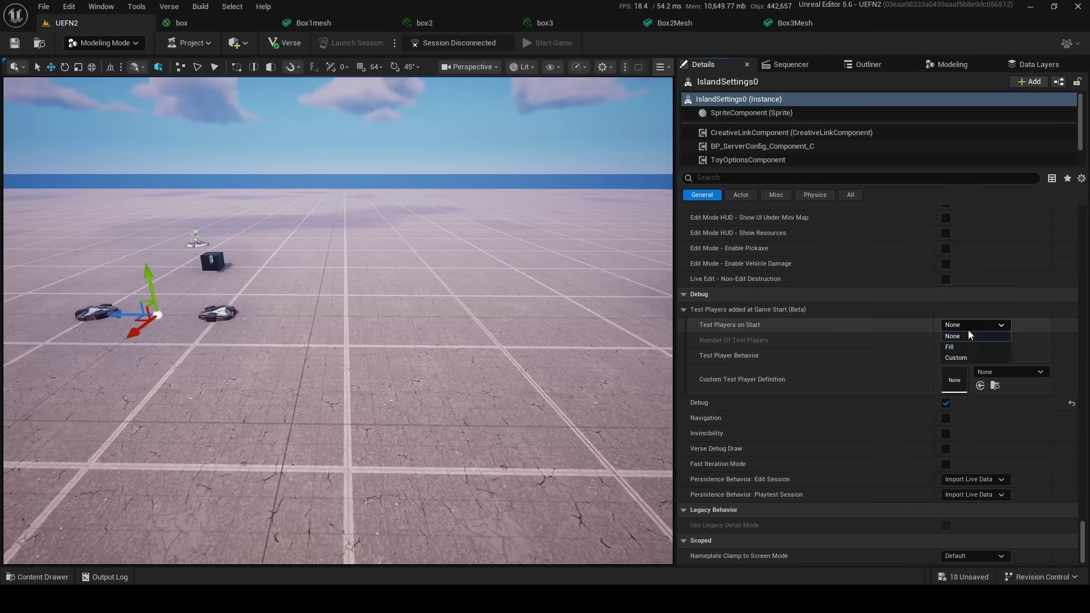
left_click(971, 357)
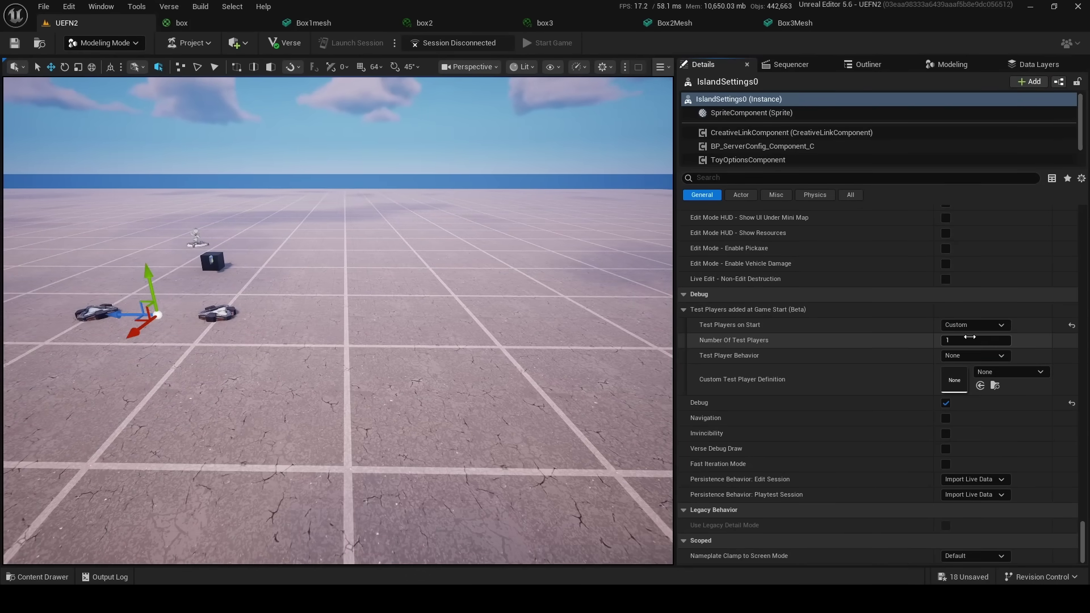
left_click(970, 340)
type("2")
key("Return")
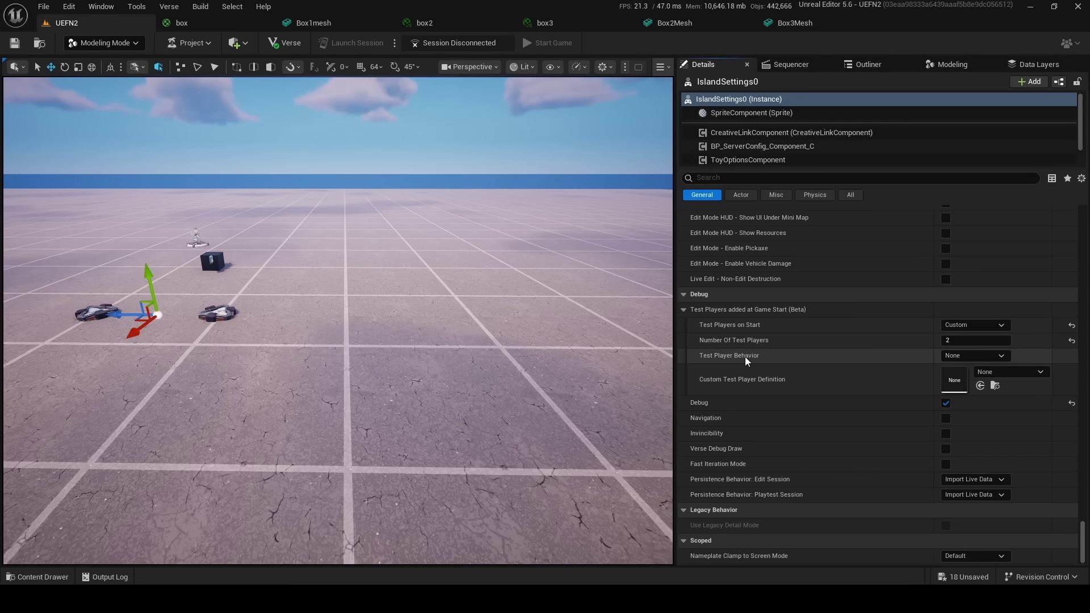
Step: Set the Test Player Behavior to Follow Player and check the Custom Test Player Definition option
left_click(973, 356)
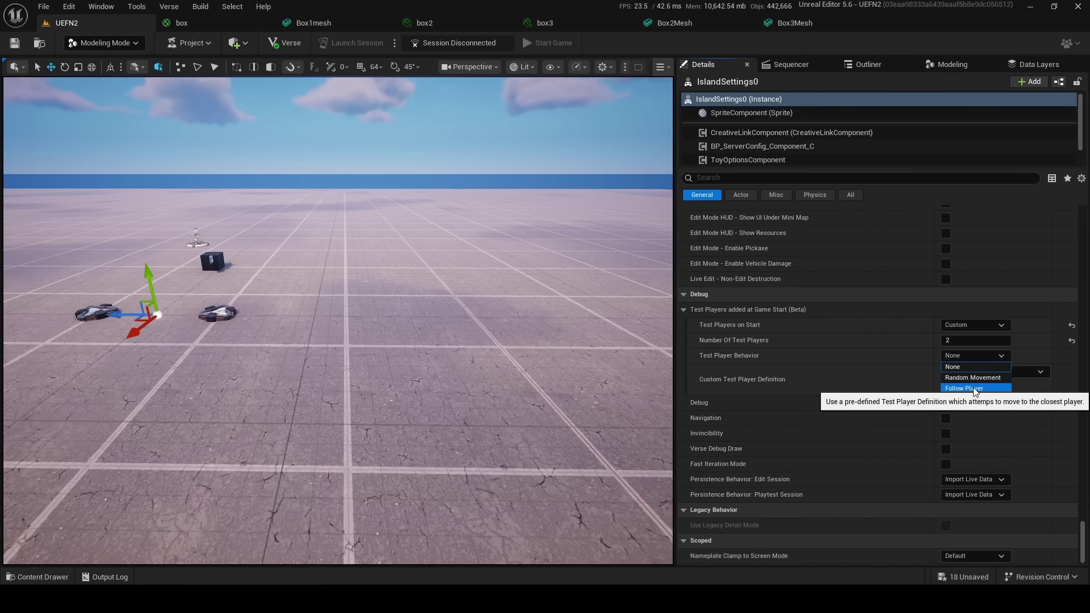
left_click(974, 389)
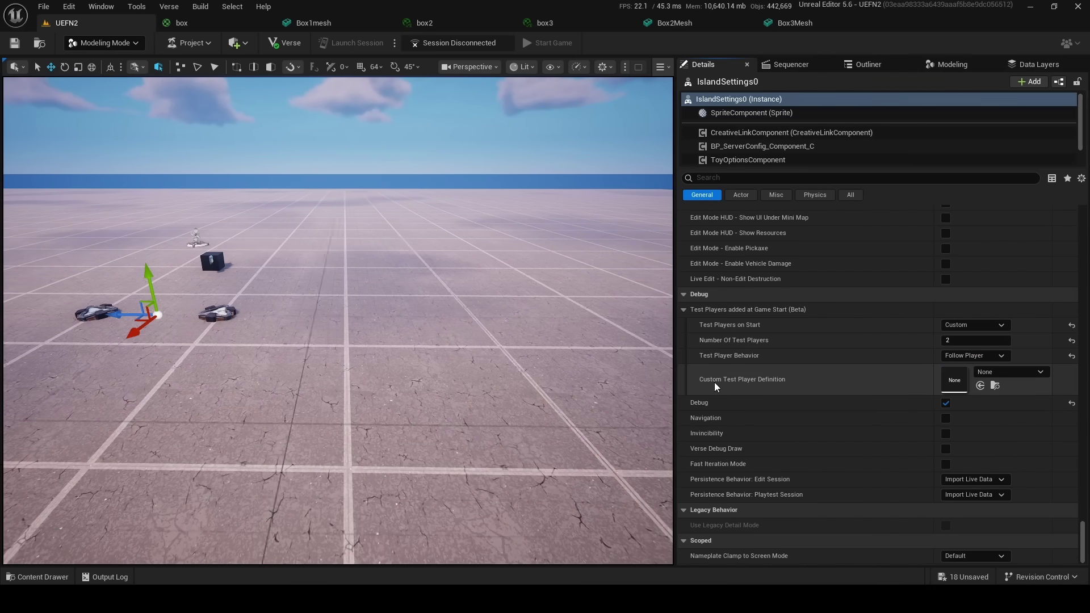
left_click(996, 376)
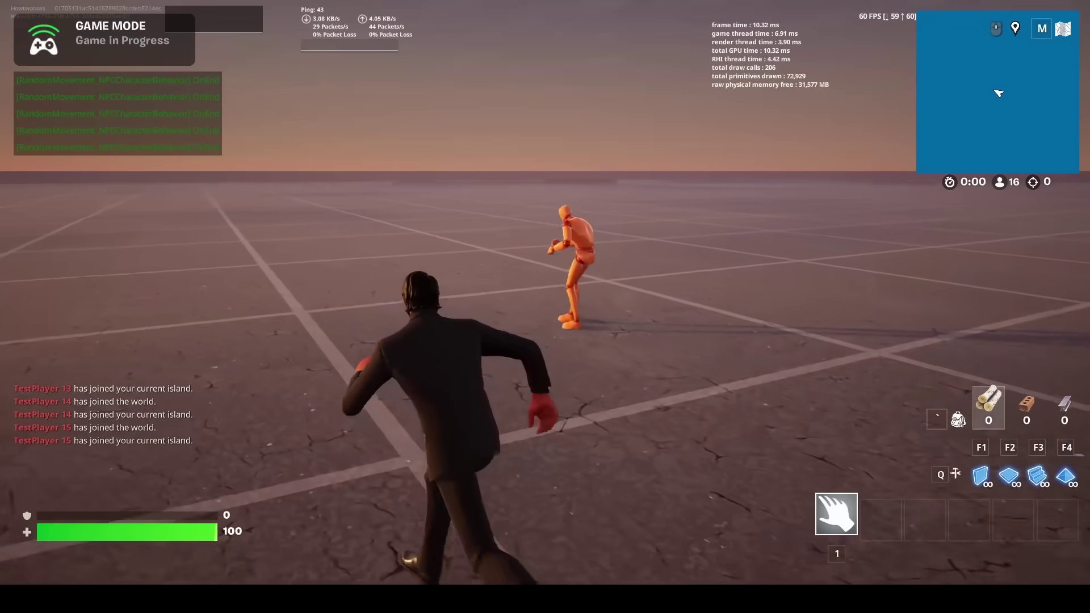
Step: Run around the island in the playtest and approach the test players to try out their behavior
key("w")
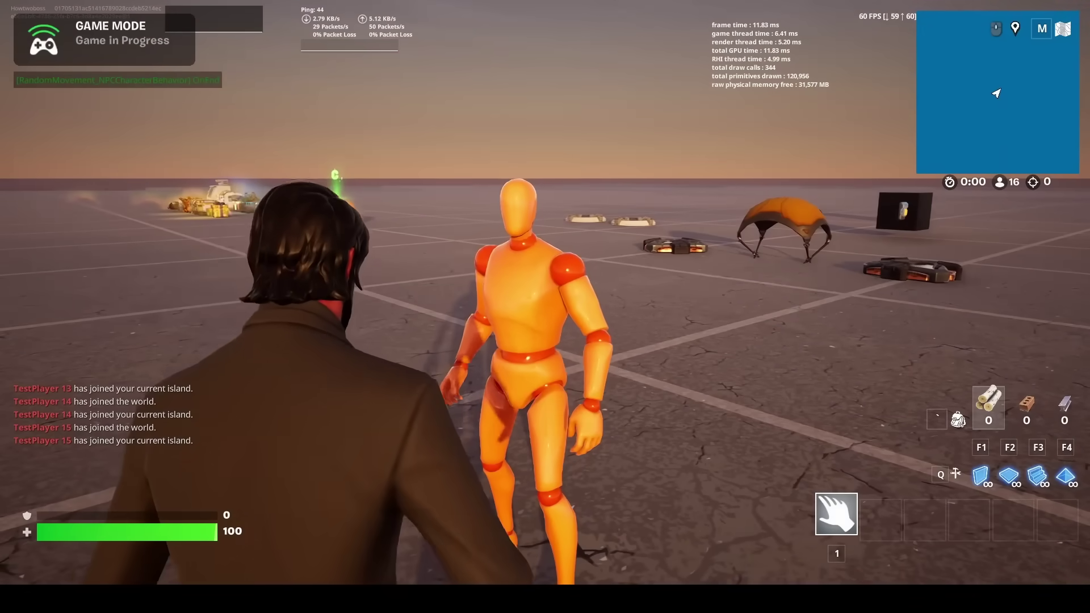
key("e")
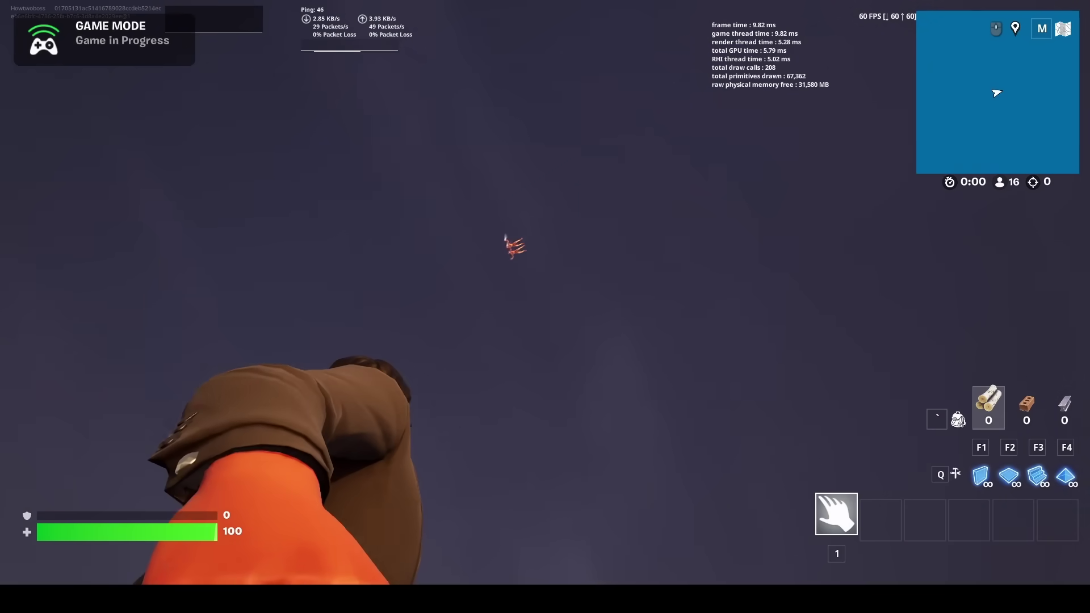
key("w")
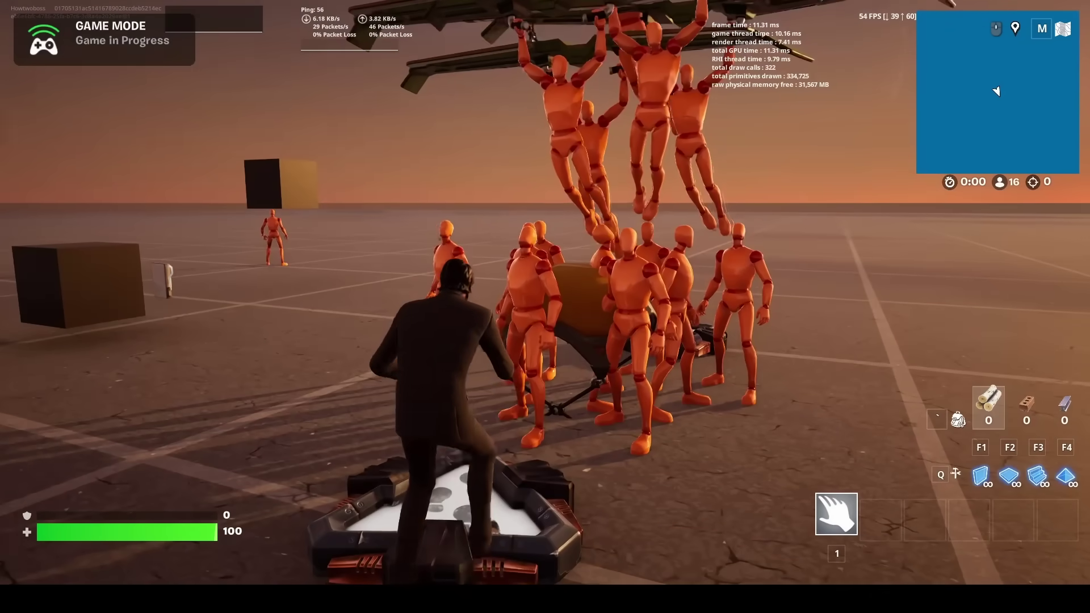
key("w")
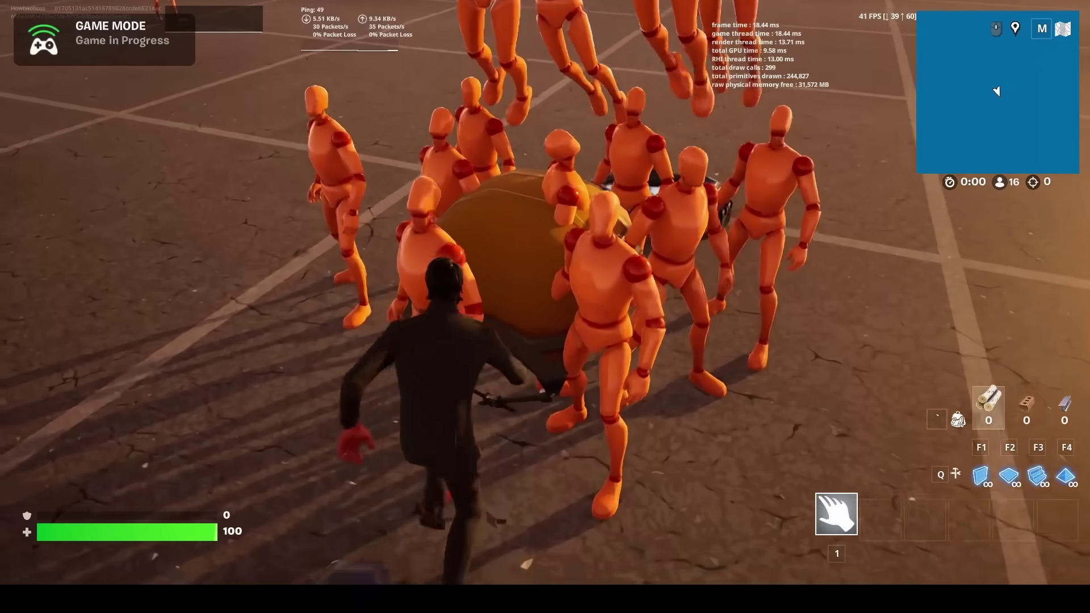
key("shift+w")
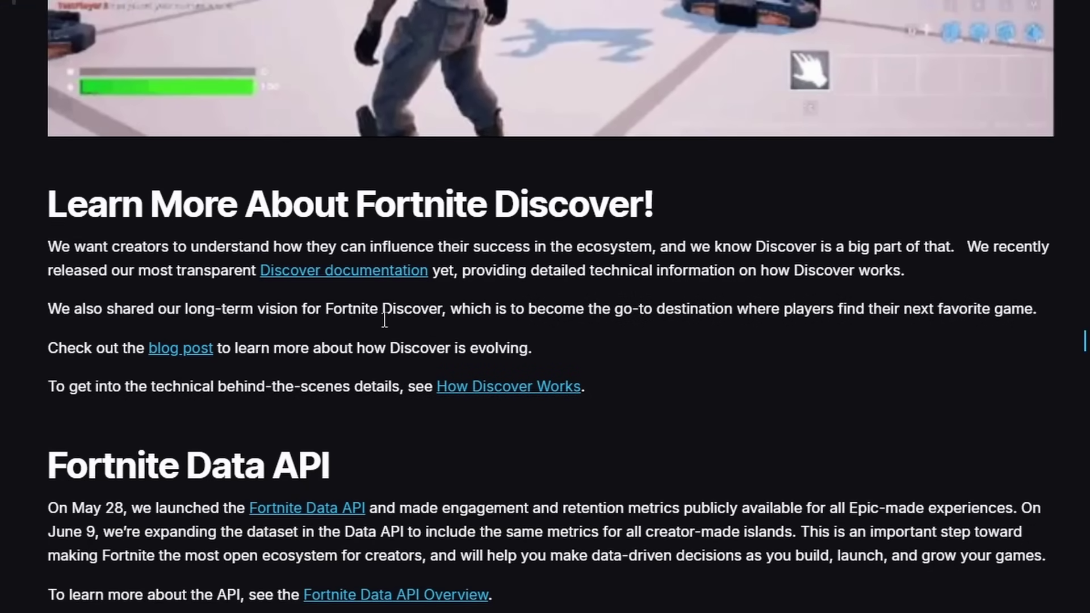
Step: Switch to the release notes and read from the Fortnite Discover section through Device Updates and Fixes, including the additional character outfits
scroll(385, 319, "down", 8)
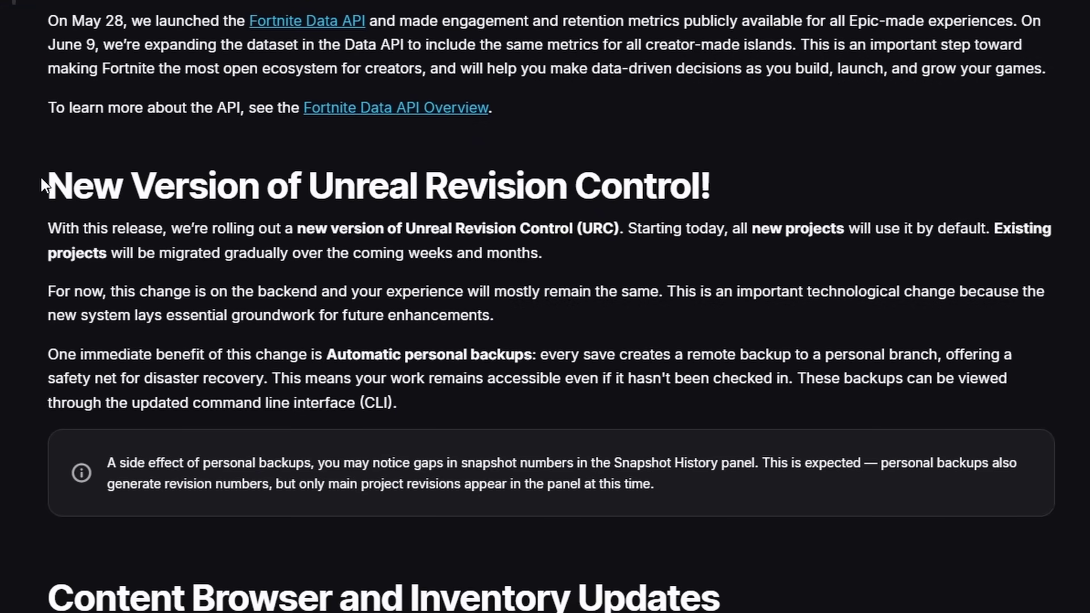
scroll(605, 119, "down", 8)
scroll(536, 166, "down", 3)
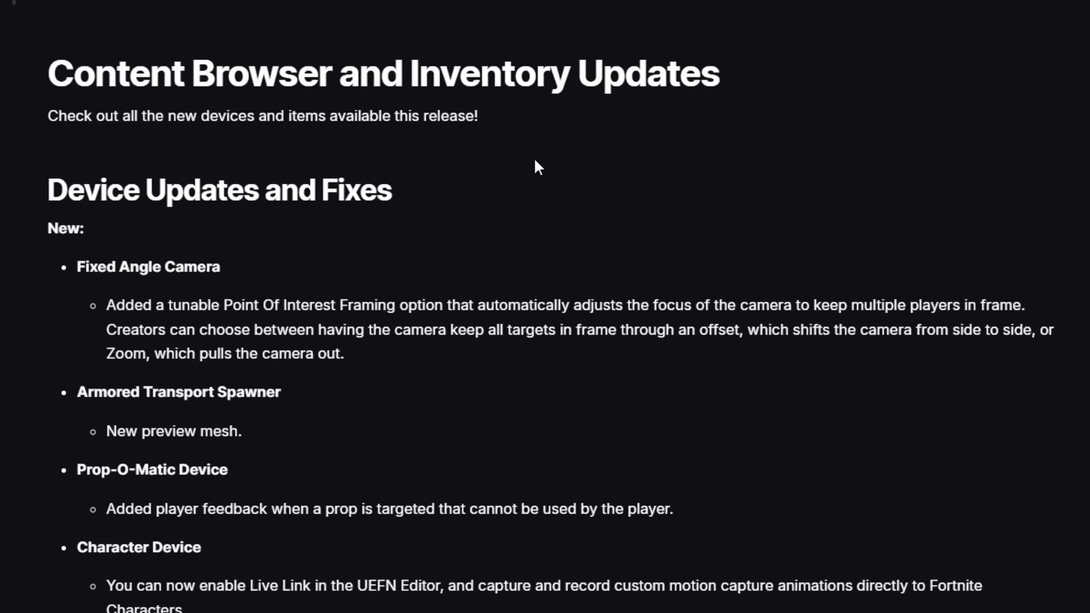
left_click_drag(48, 44, 355, 46)
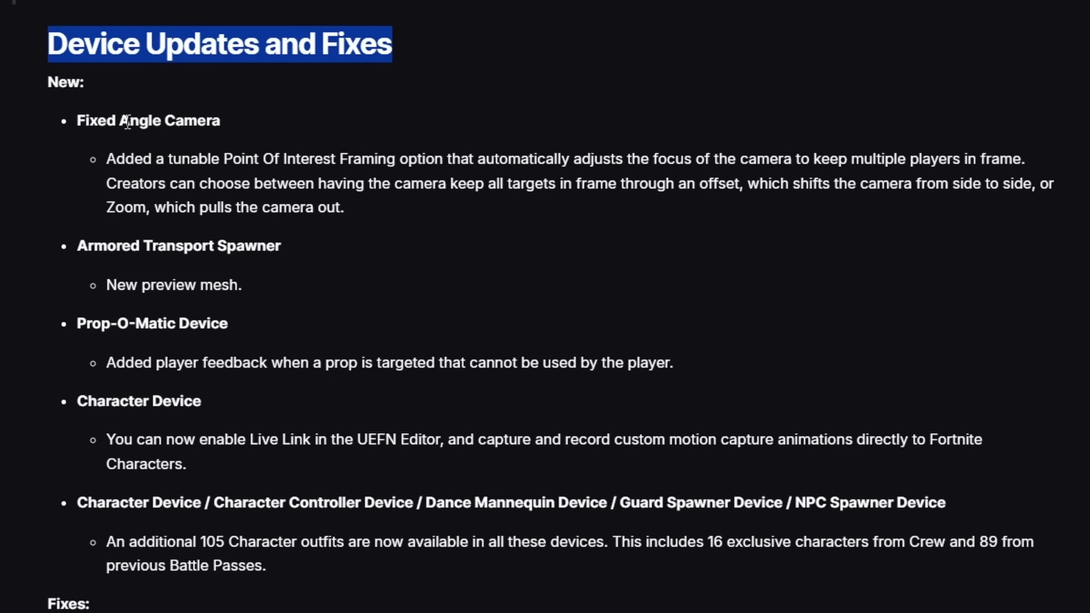
scroll(77, 120, "down", 4)
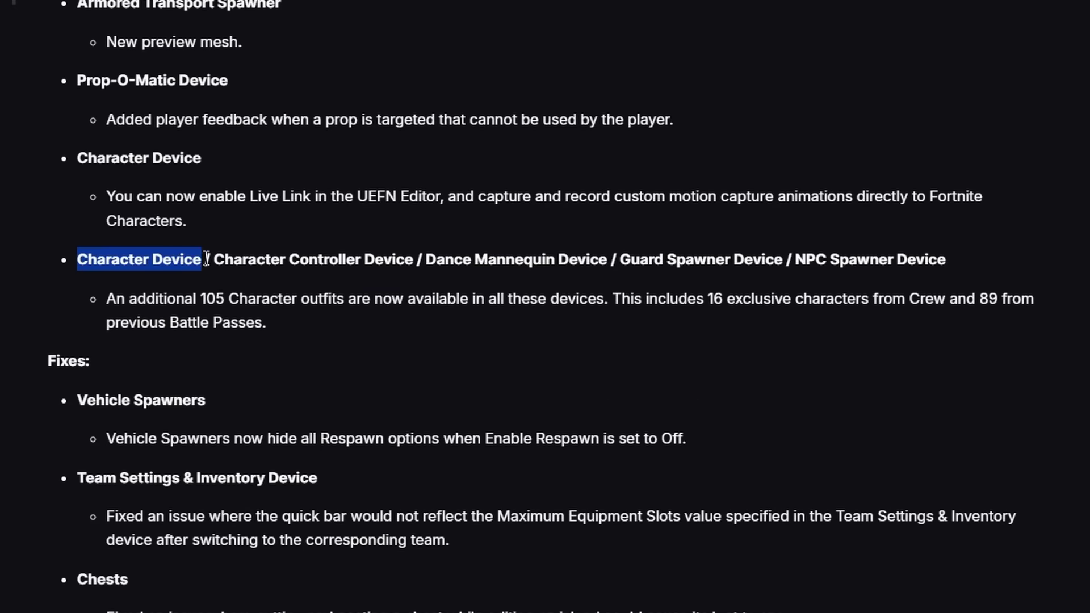
left_click(143, 313)
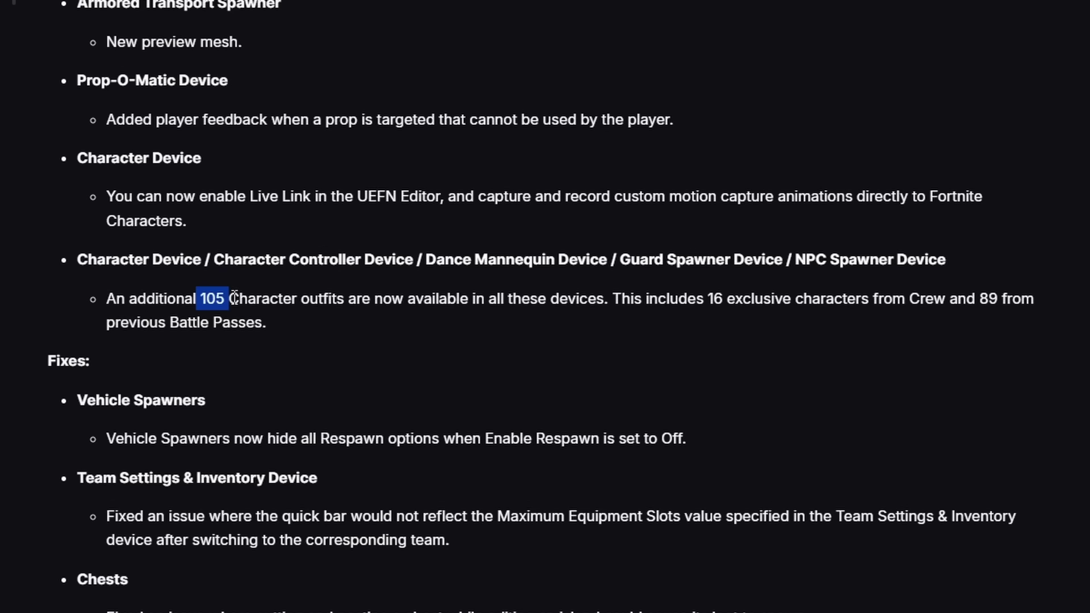
left_click_drag(461, 290, 669, 292)
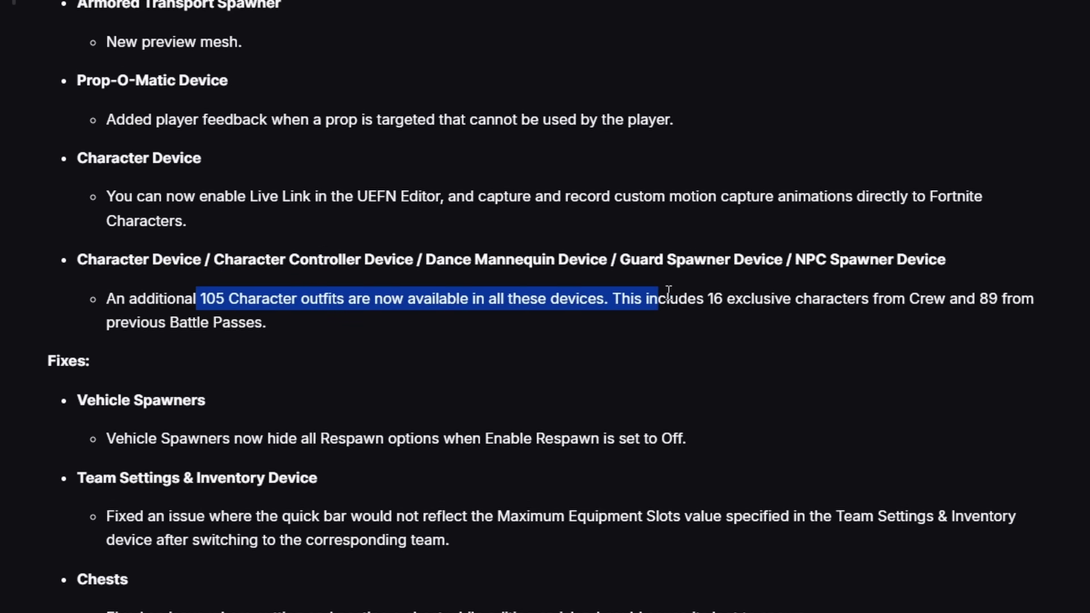
left_click_drag(886, 299, 1034, 309)
left_click(904, 388)
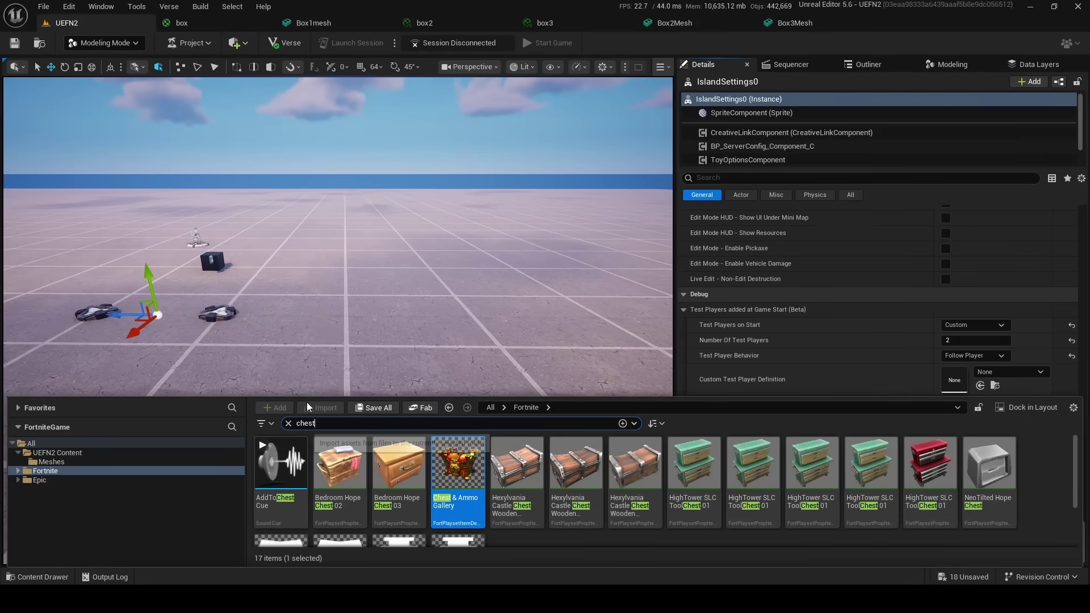
Step: Switch to UEFN, search the Fortnite content for "character dev" and place a Character Device in the level
type("chara")
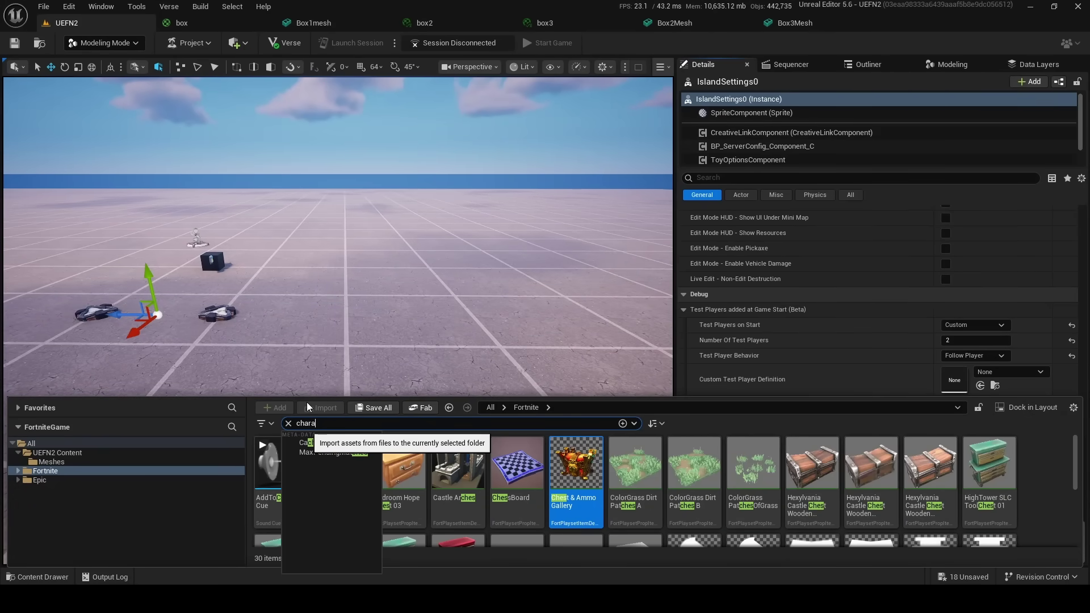
type("cter dev")
left_click(206, 507)
left_click_drag(276, 502, 351, 365)
Step: Search the Character Device's character assets for "reaper" and clear the search text
scroll(920, 335, "up", 7)
left_click(1021, 260)
type("reaper")
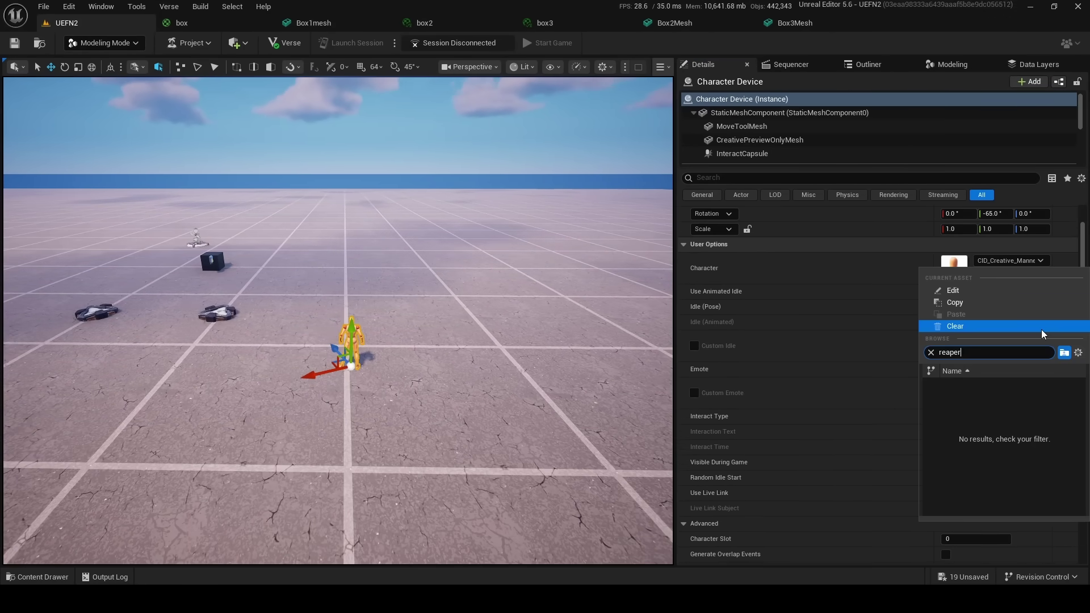
key("BackSpace")
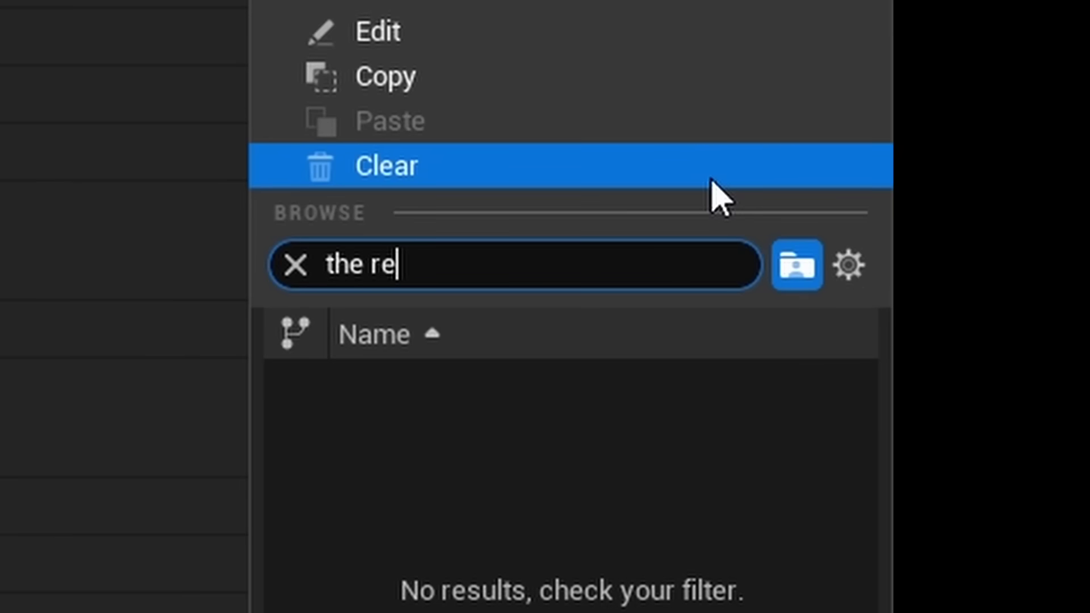
key("BackSpace")
key("BackSpace")
key("BackSpace")
key("BackSpace")
key("BackSpace")
key("BackSpace")
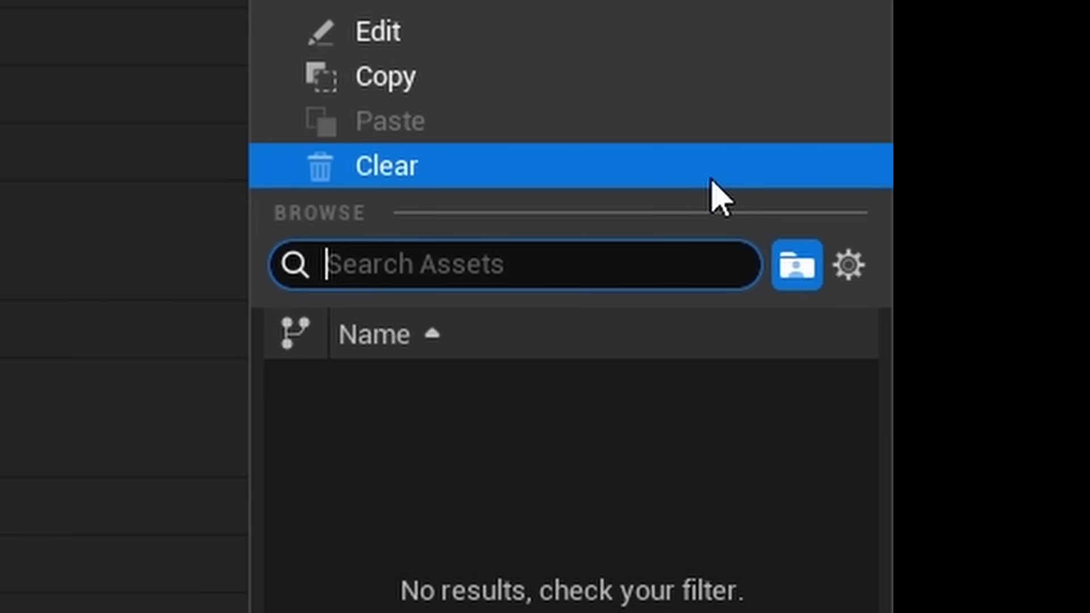
Step: Browse the character list, assign Agent Peely to the Character Device and view it up close in the level
scroll(688, 505, "down", 3)
scroll(680, 489, "up", 2)
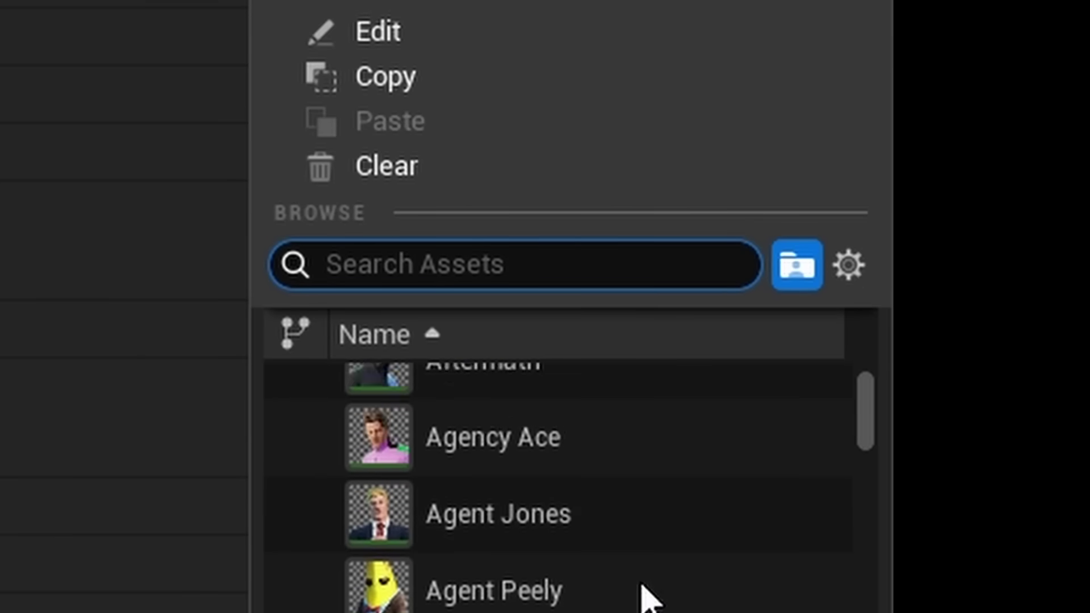
left_click(642, 584)
right_click_drag(397, 318, 340, 318)
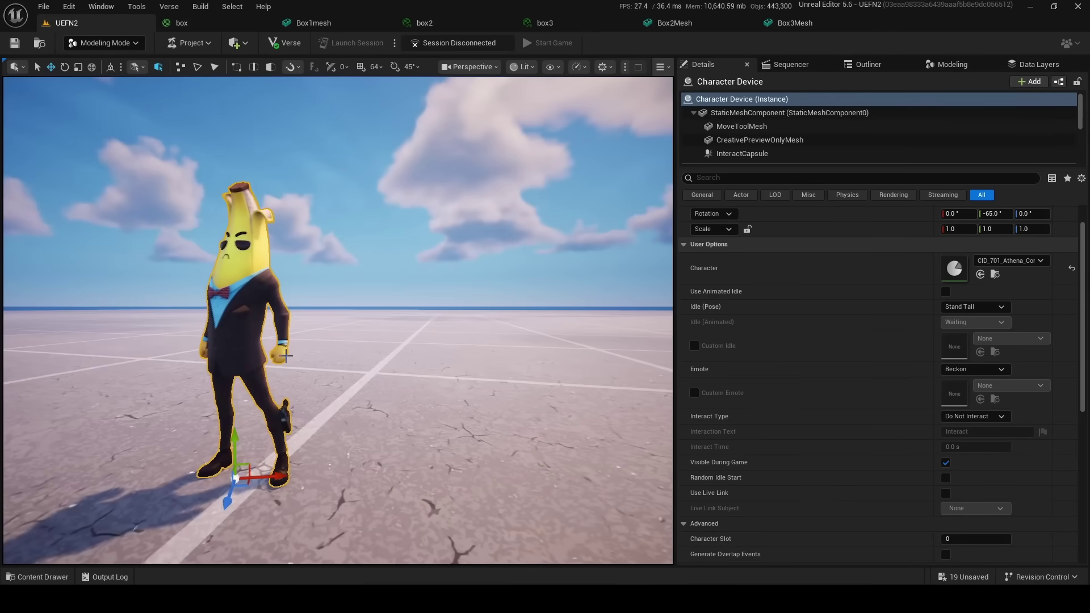
Step: Search the Character Device's character assets for "elite agen" and "black kni", and browse the character list
left_click(1040, 261)
left_click_drag(1080, 386, 1082, 498)
scroll(1011, 437, "up", 5)
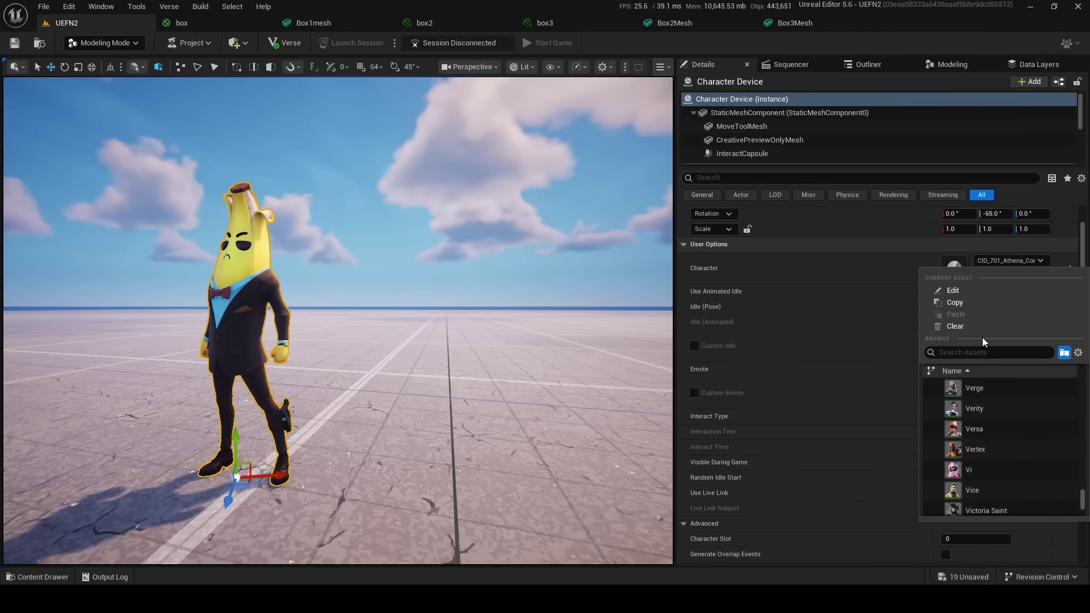
type("elite agen")
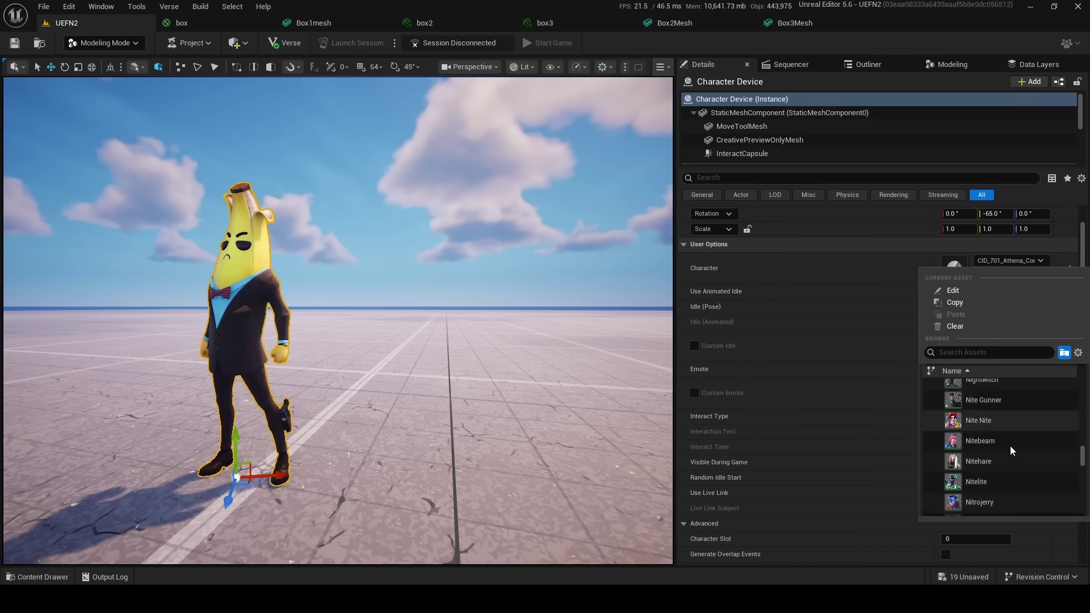
scroll(1010, 450, "down", 2)
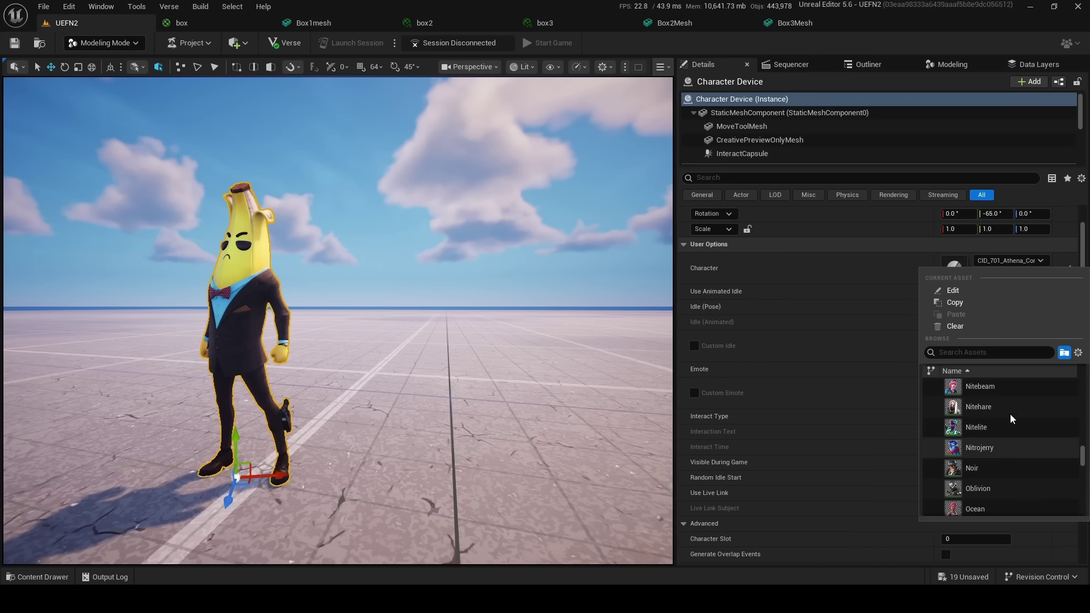
scroll(1003, 424, "down", 5)
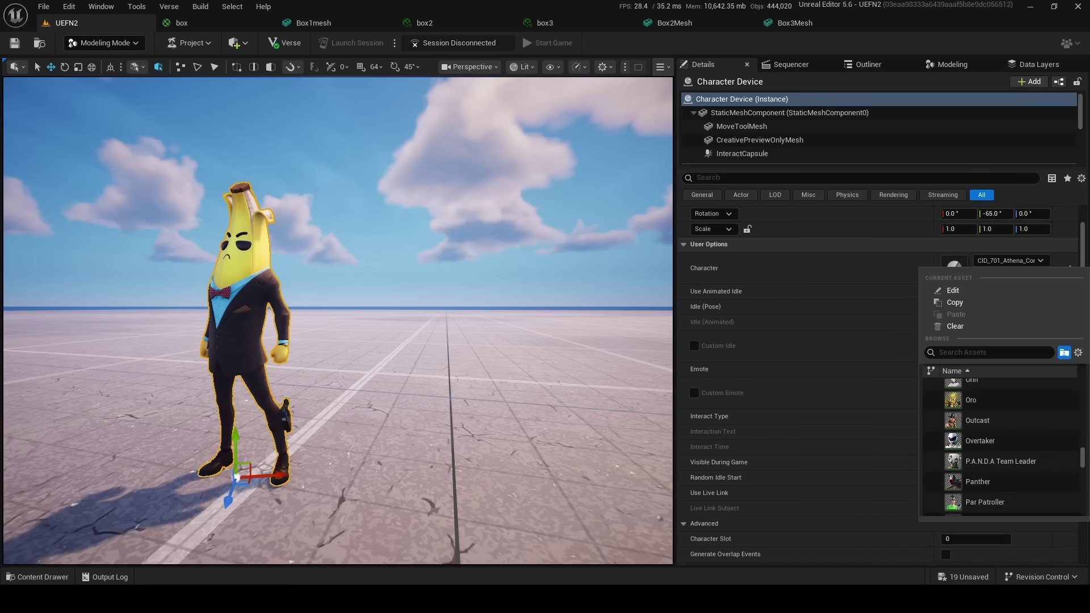
Step: Assign the Midas outfit to the Character Device and view it up close in the level
type("as")
left_click(972, 410)
right_click_drag(406, 401, 324, 386)
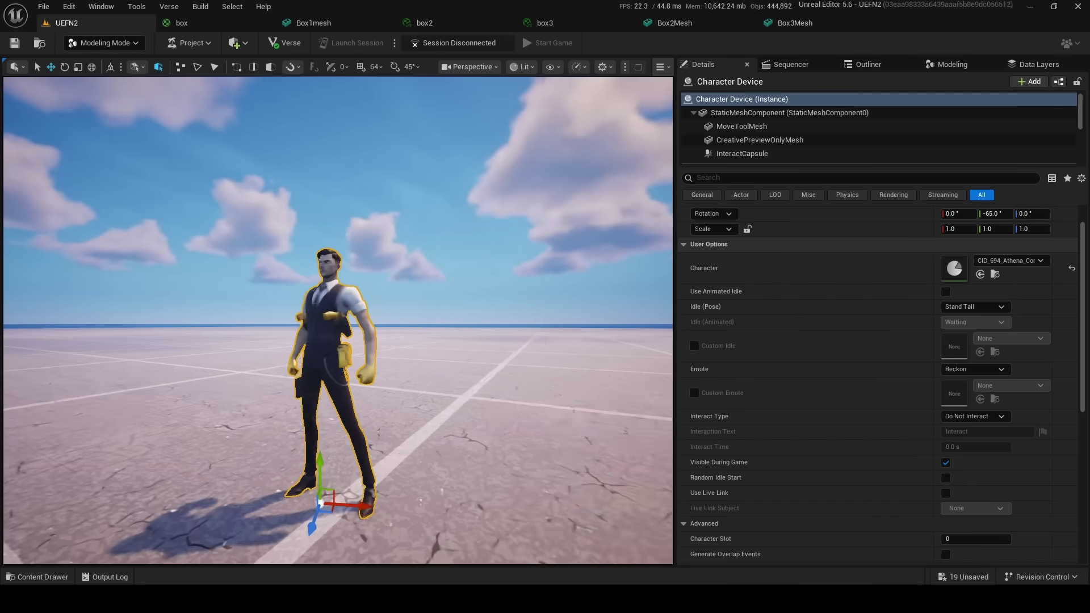
scroll(407, 402, "up", 3)
Step: Browse the character list, search for "meow", assign the Meowscles outfit to the Character Device and view it in the level
left_click(1009, 261)
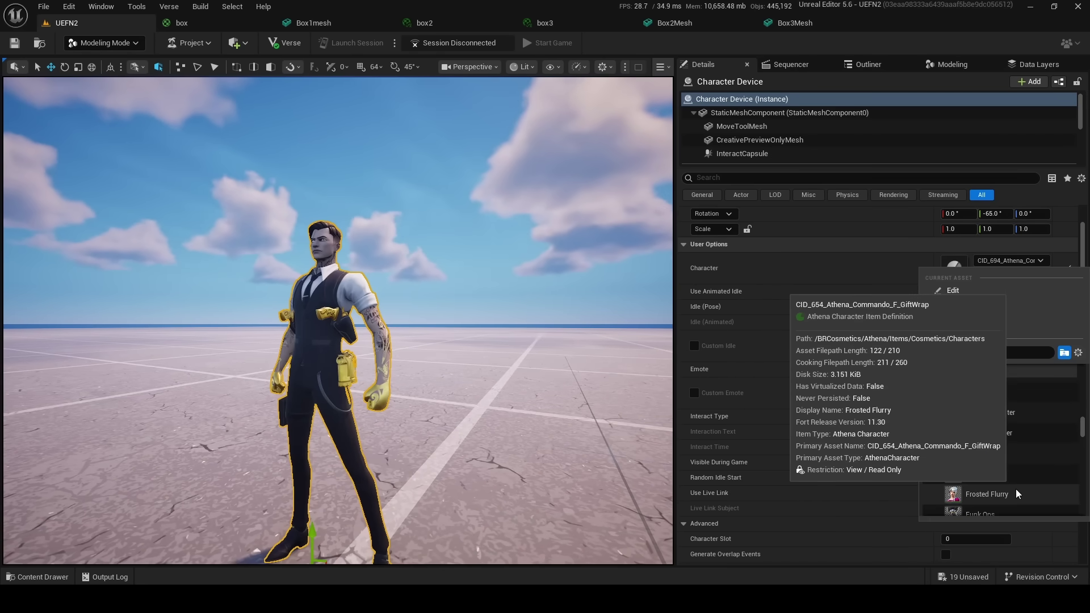
scroll(1020, 477, "down", 15)
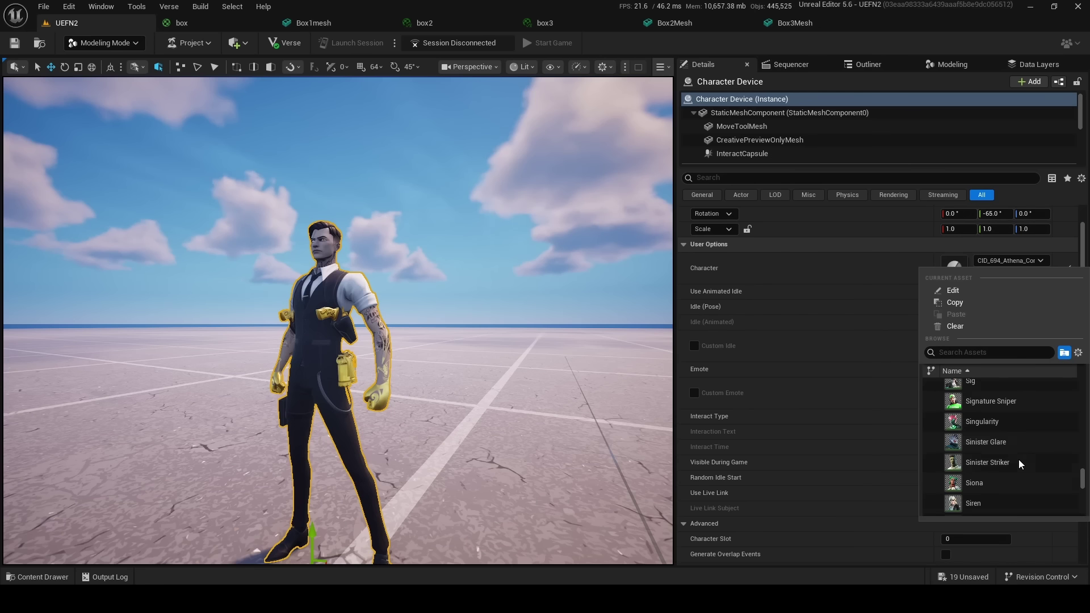
scroll(1033, 472, "down", 6)
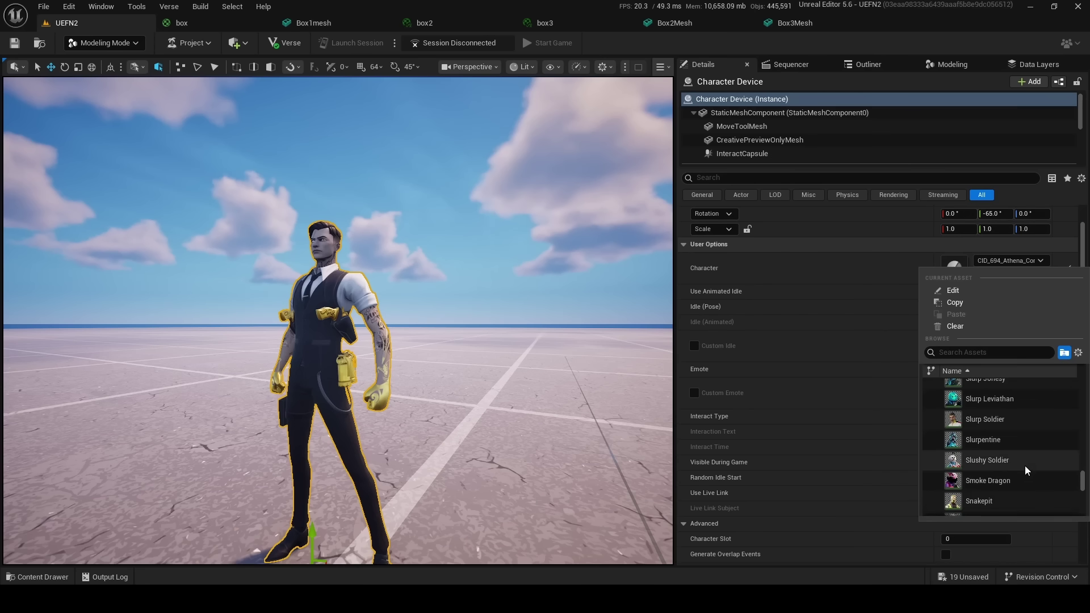
scroll(1032, 461, "down", 4)
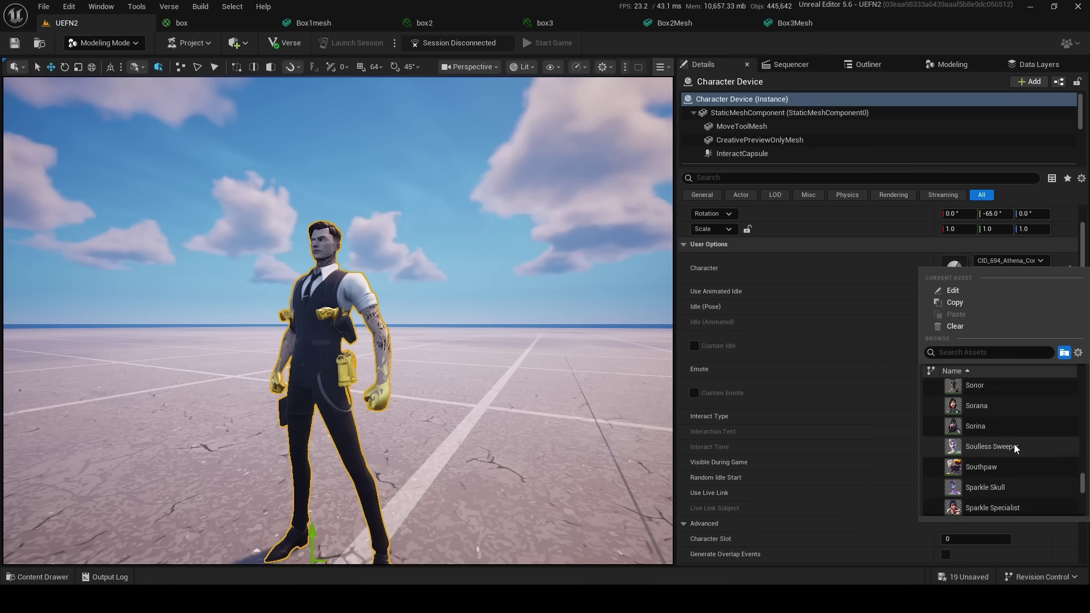
scroll(999, 434, "down", 12)
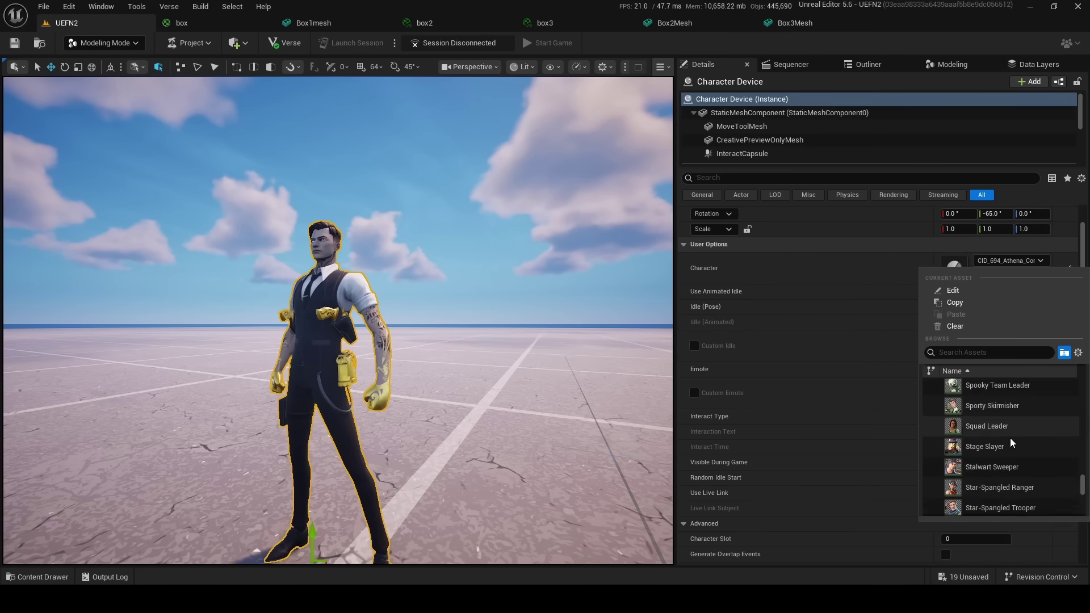
scroll(1031, 467, "down", 6)
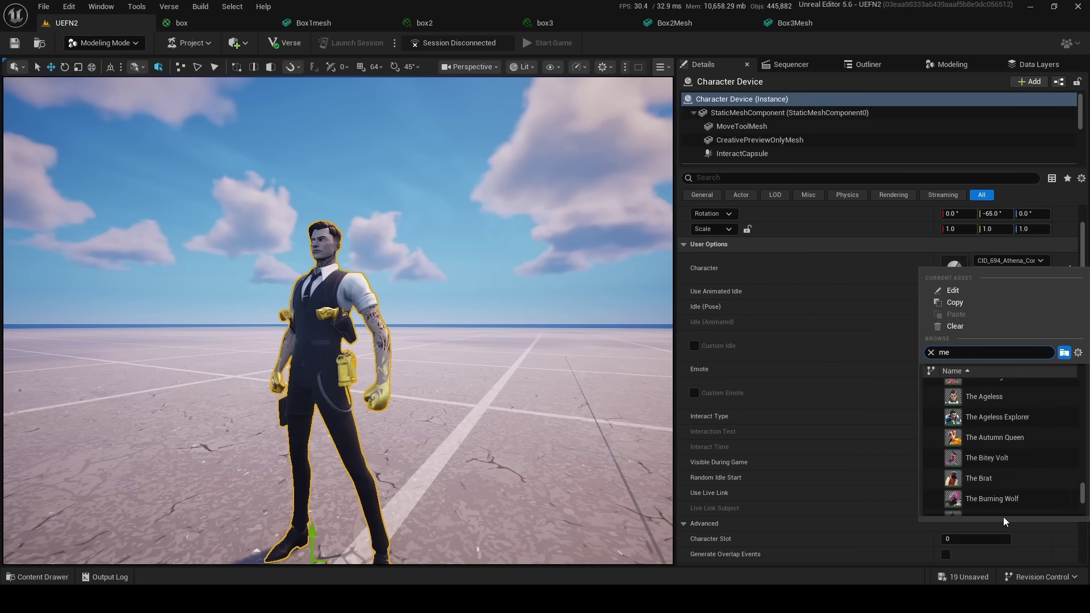
type("ow")
left_click(1020, 405)
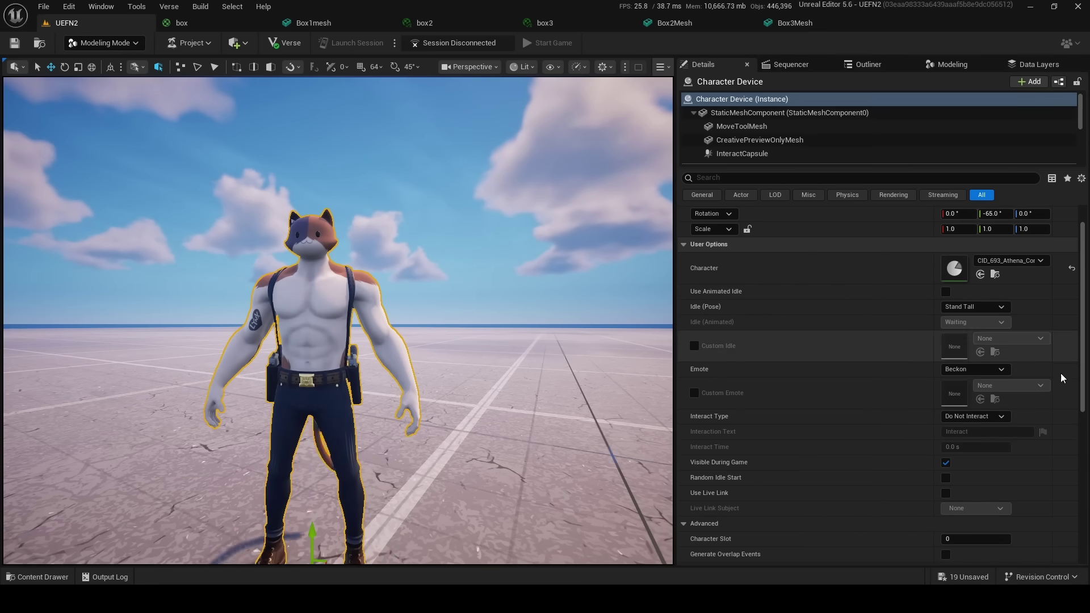
scroll(818, 407, "down", 5)
scroll(783, 414, "up", 6)
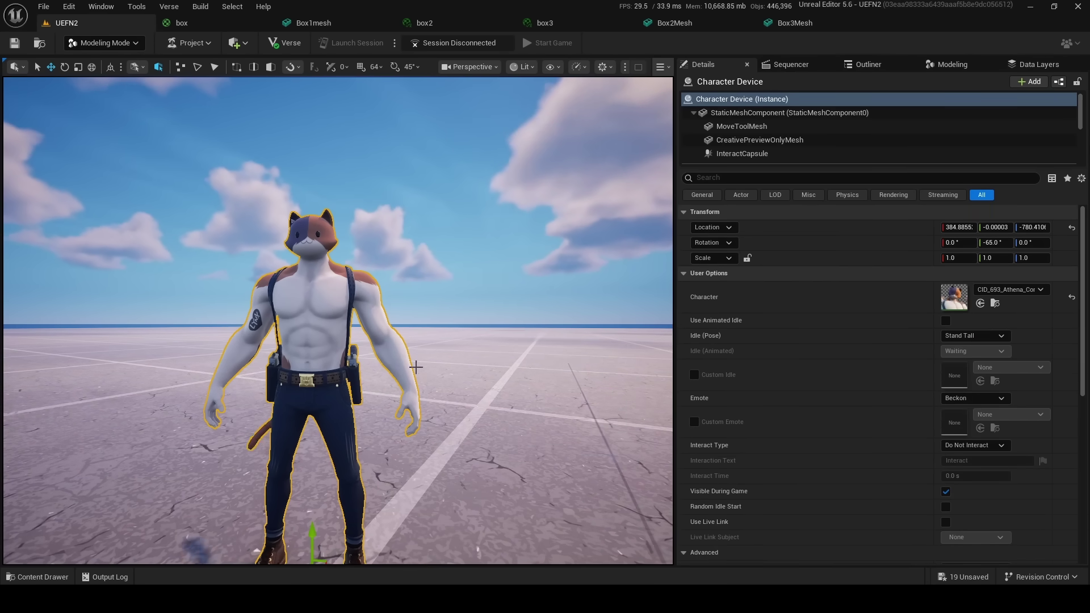
right_click_drag(416, 366, 408, 364)
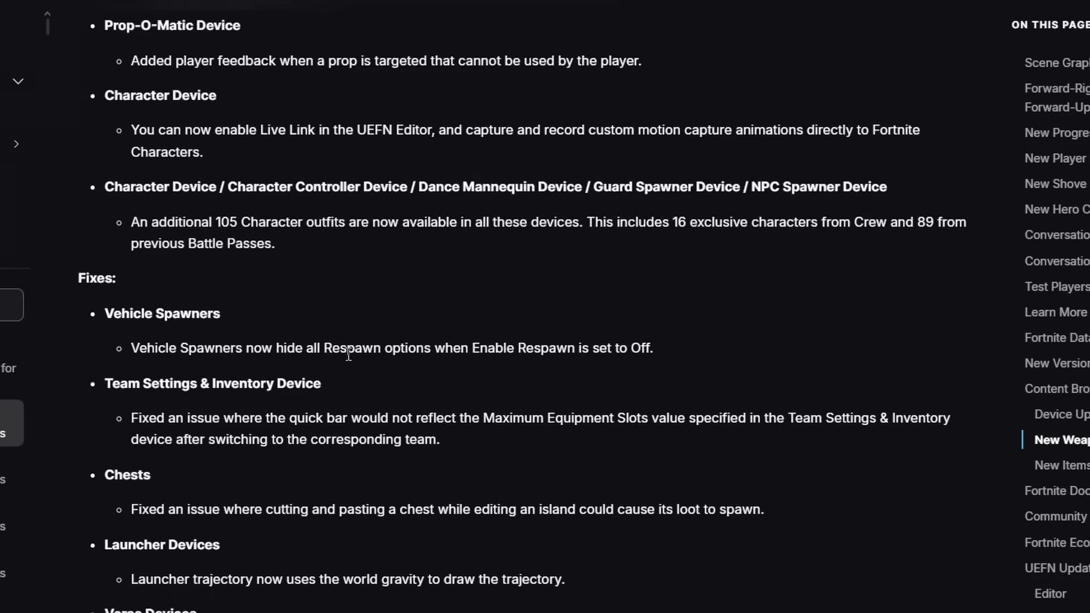
Step: Switch to the release notes and read Device Updates and Fixes, including the Character Device's Live Link and motion capture entry
scroll(189, 254, "up", 10)
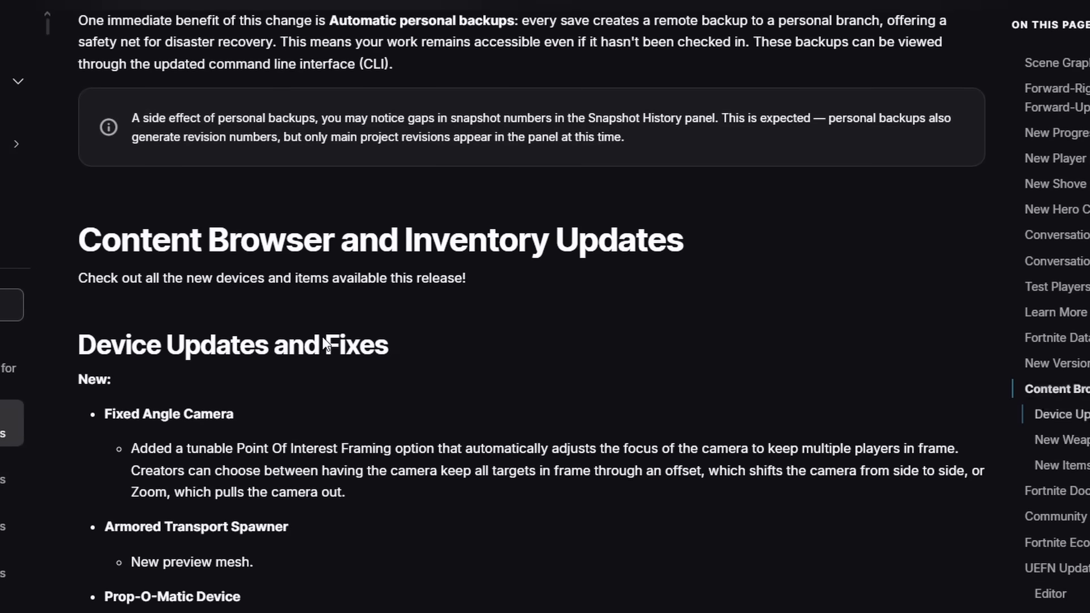
scroll(325, 343, "down", 4)
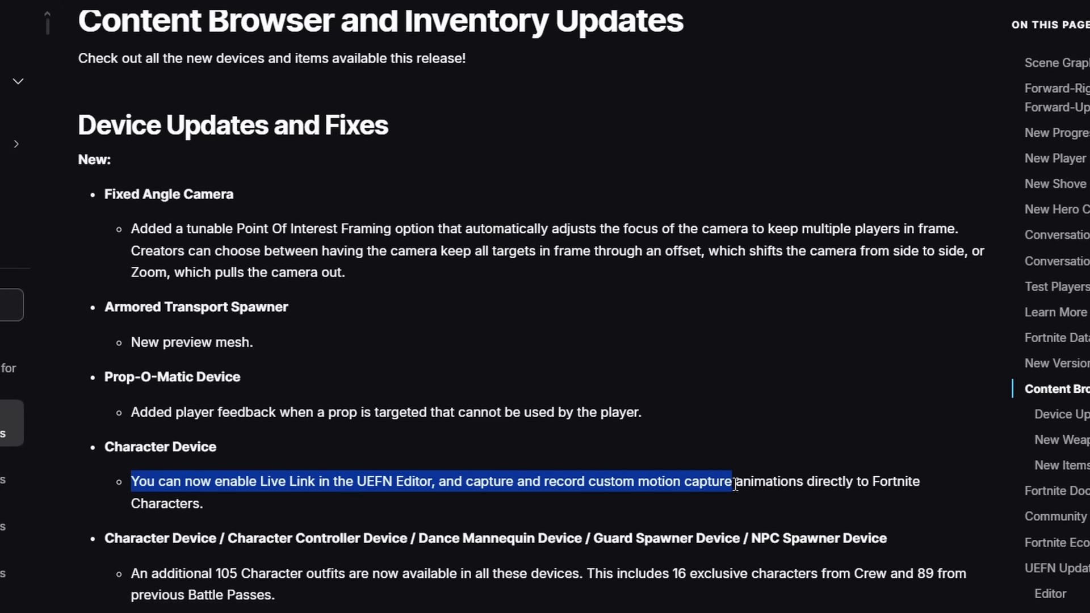
left_click(429, 519)
scroll(430, 520, "down", 15)
Step: Read the New Weapons list in the release notes, from Spire Rifle to Shove
left_click_drag(92, 154, 269, 168)
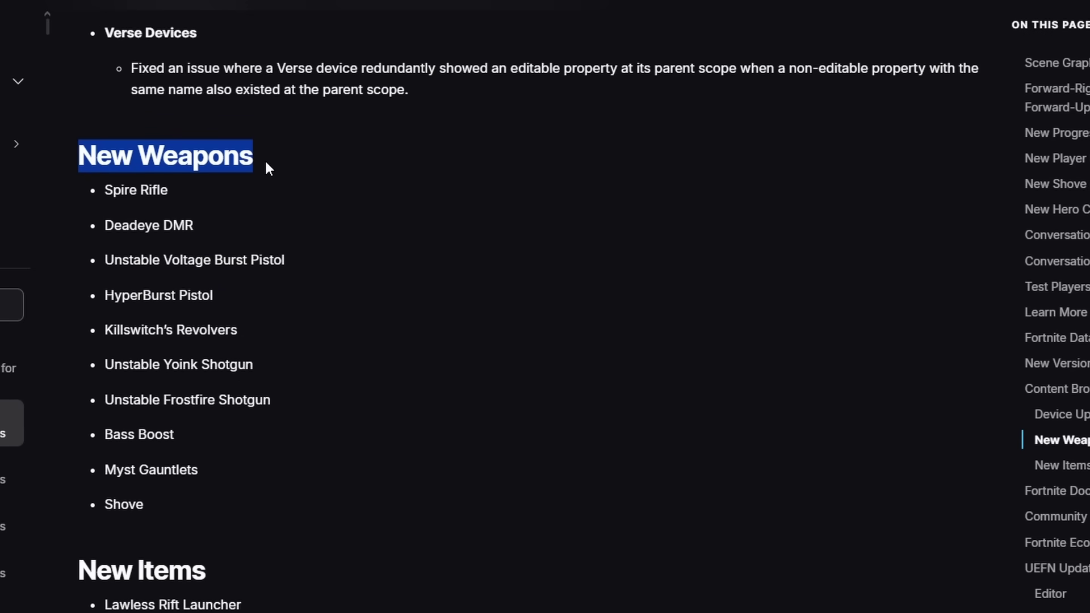
left_click_drag(94, 174, 209, 459)
left_click(208, 513)
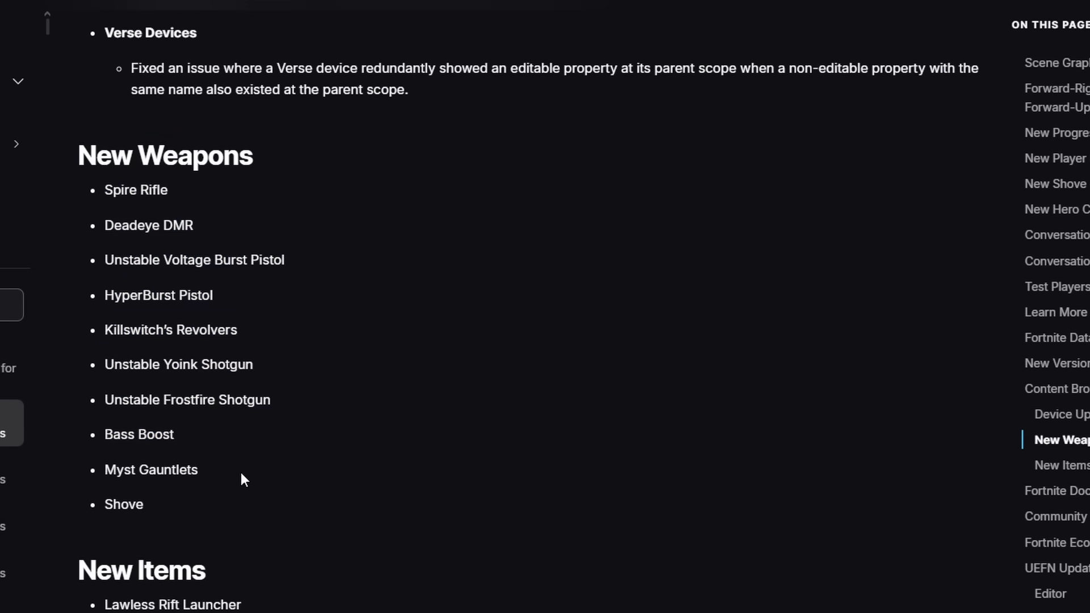
scroll(240, 539, "down", 4)
left_click_drag(247, 139, 254, 143)
left_click(214, 175)
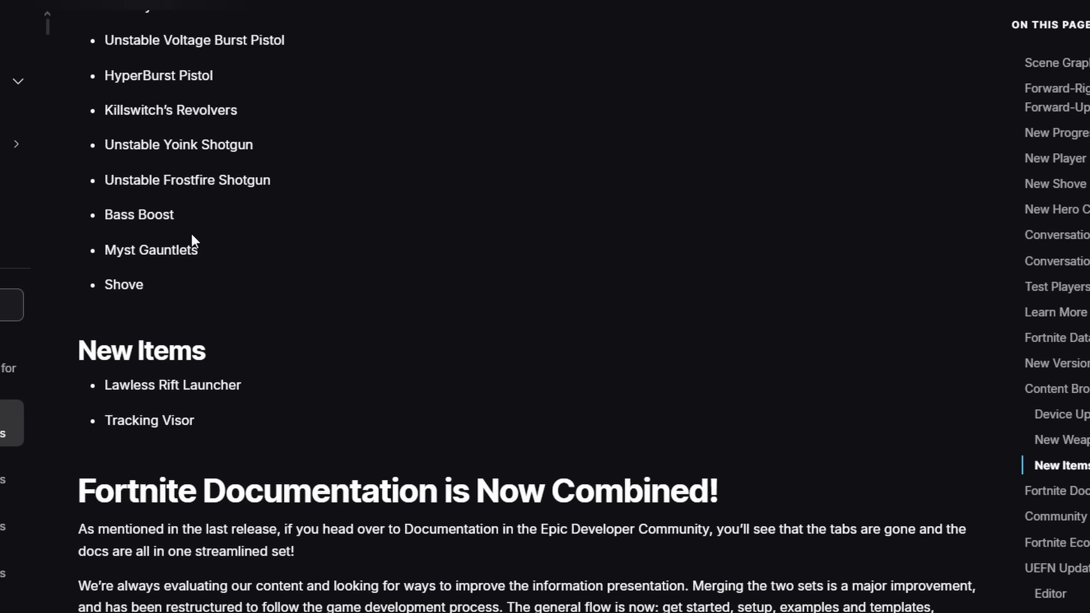
Step: Read the New Items list in the release notes, covering the Tracking Visor and Lawless Rift Launcher
scroll(192, 235, "down", 2)
left_click_drag(79, 241, 226, 240)
left_click(228, 240)
left_click_drag(199, 309, 7, 316)
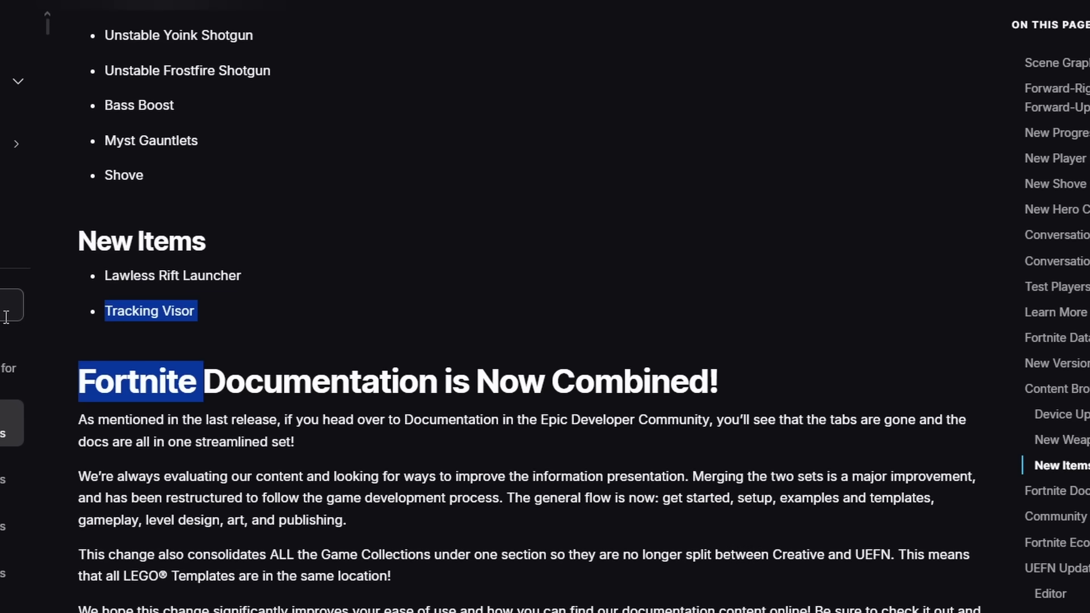
left_click(97, 277)
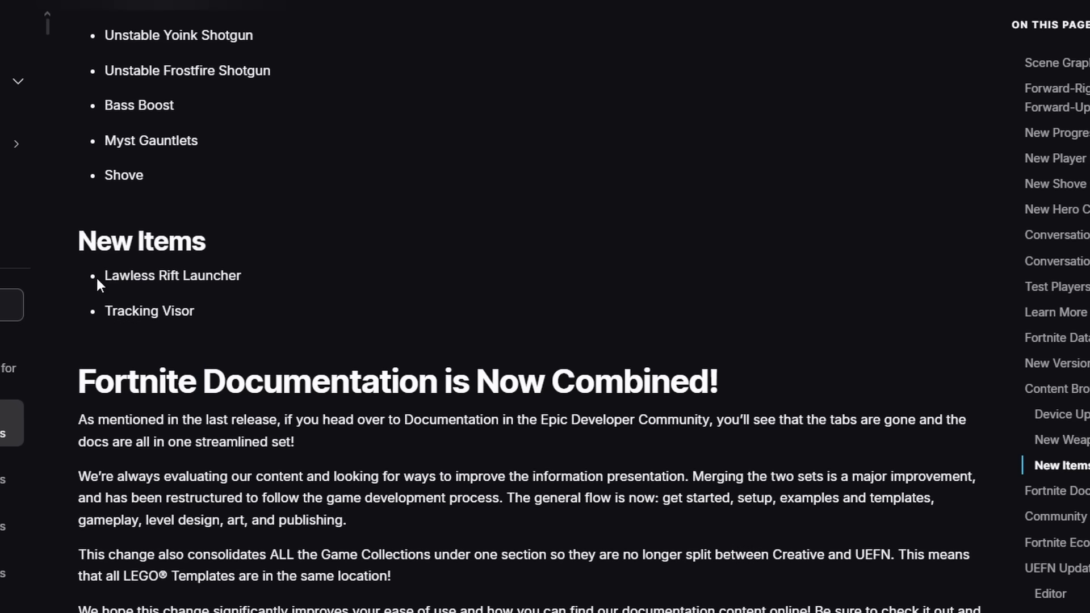
left_click(273, 317)
Step: Skim the release notes from UEFN Updates and Fixes to the audio marker and loop region additions above Environment and Landscapes
scroll(267, 306, "down", 15)
scroll(244, 254, "down", 20)
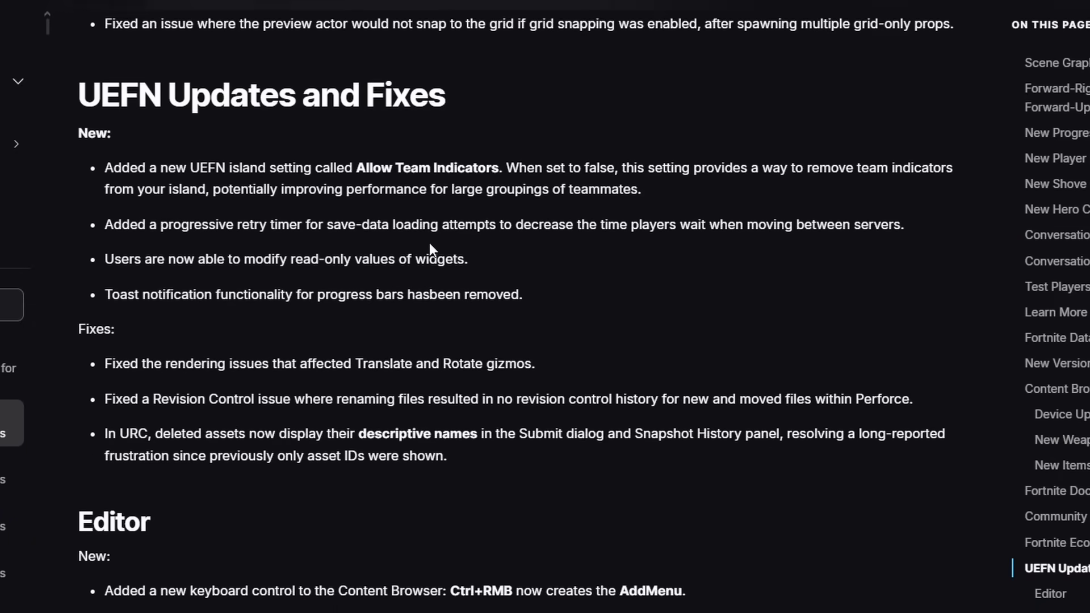
scroll(366, 291, "down", 3)
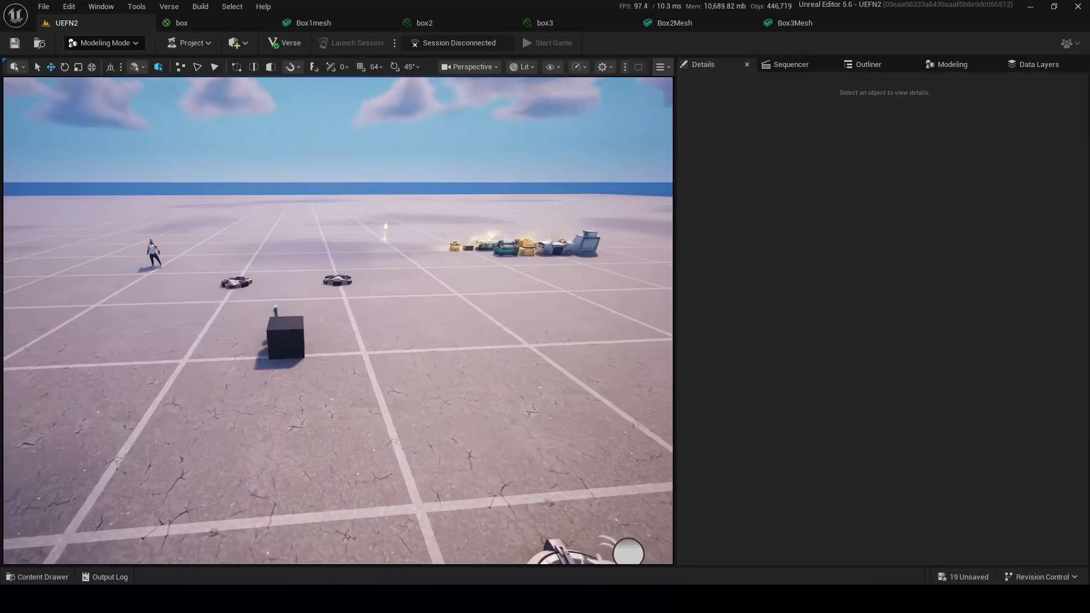
right_click_drag(352, 332, 562, 371)
Step: Switch to UEFN and create a Widget Blueprint in the UEFN2 Content folder with Modal Dialog Variant as its parent class
left_click(48, 579)
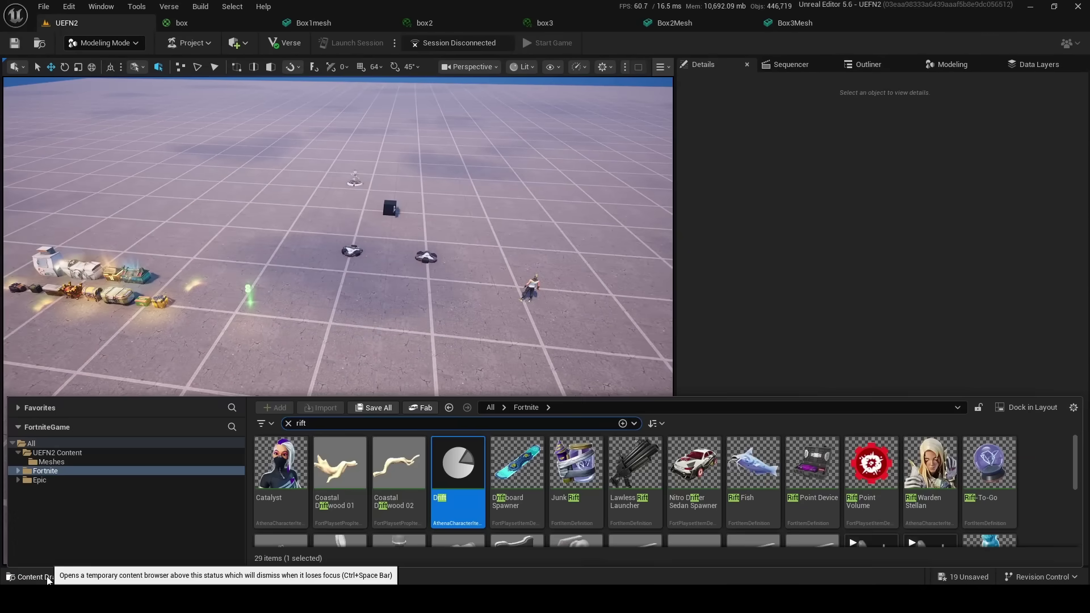
right_click(534, 460)
mouse_move(563, 364)
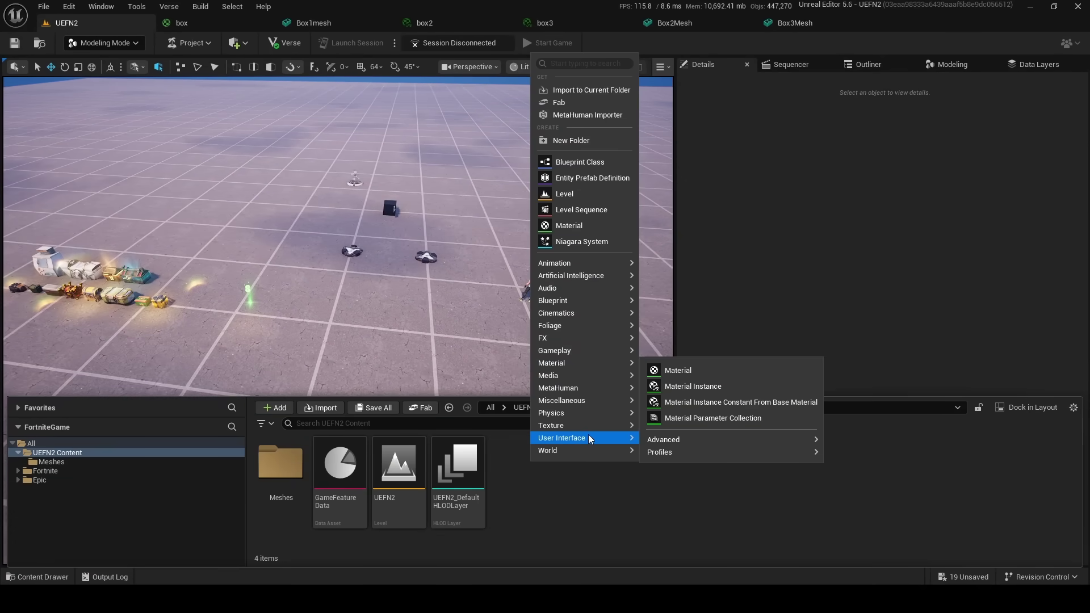
mouse_move(588, 434)
left_click(663, 444)
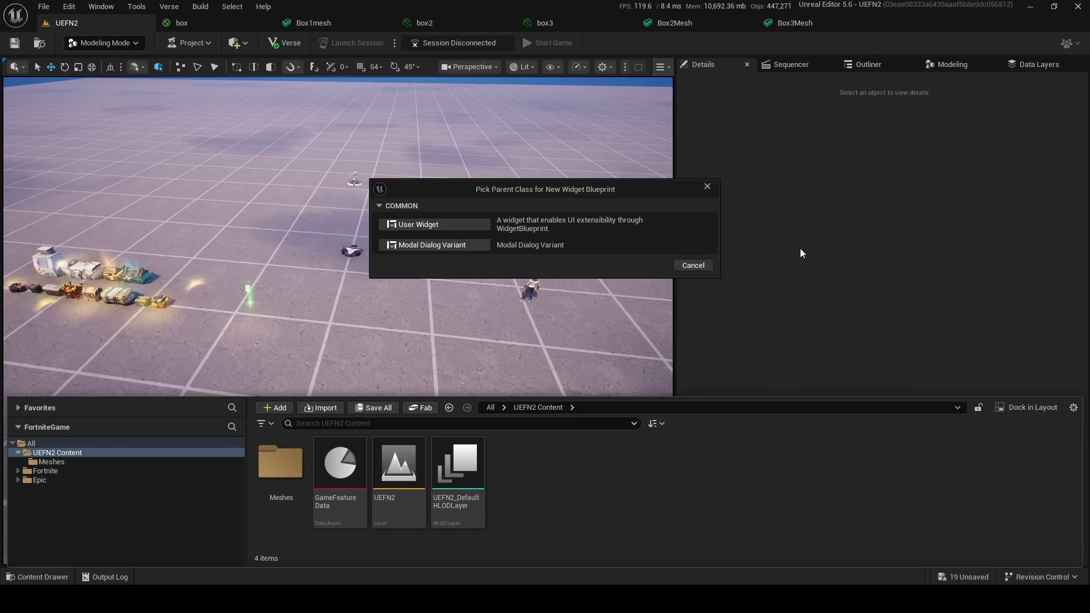
left_click(474, 244)
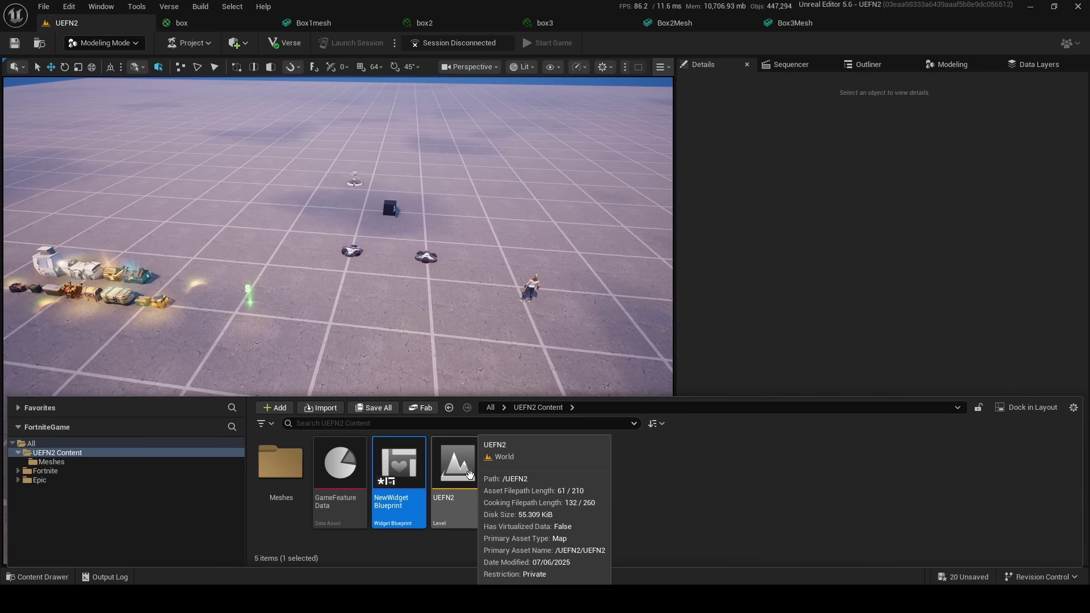
Step: Open the new widget blueprint, add a Canvas Panel and place a UEFN Button Regular on it, sized about 380 × 178
double_click(392, 482)
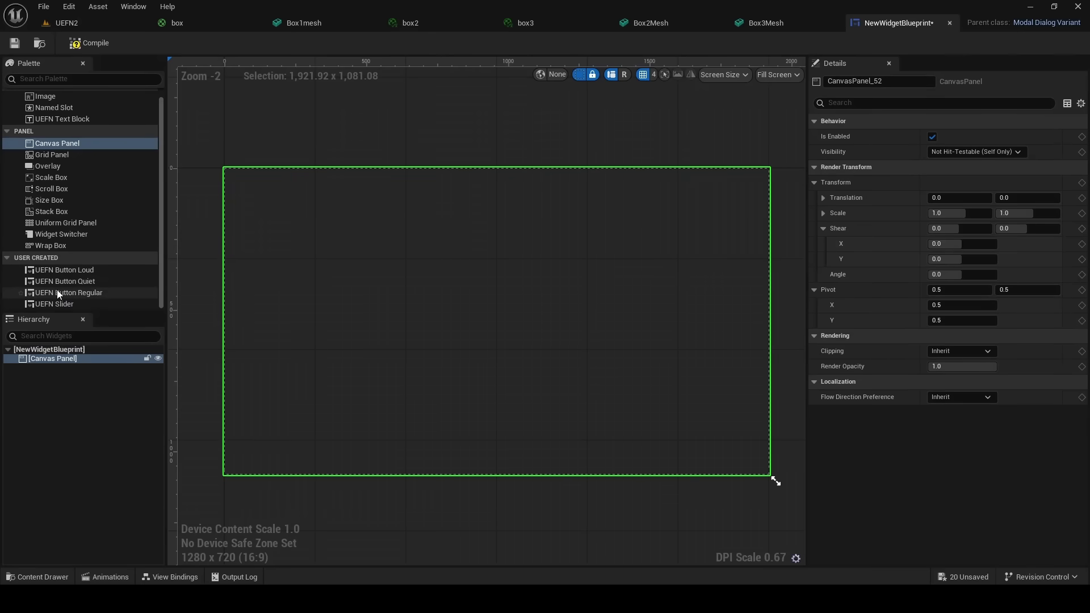
left_click_drag(60, 293, 601, 252)
left_click_drag(533, 265, 532, 303)
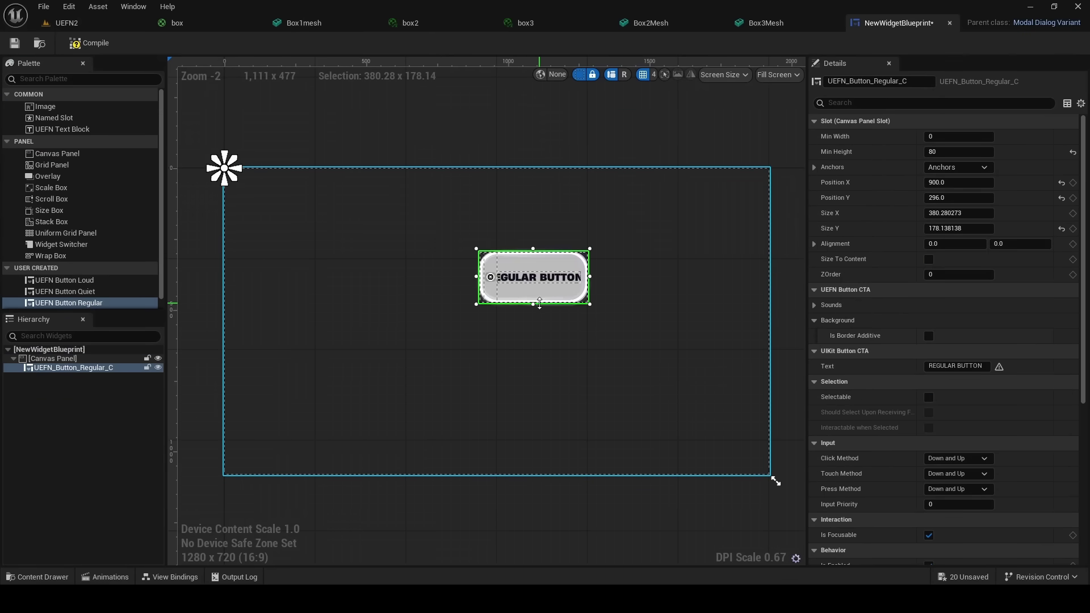
Step: Set the regular button's Pressed Sound to Creative_Water_Outer_Cue, preview it and look through the button's remaining properties
scroll(897, 289, "down", 3)
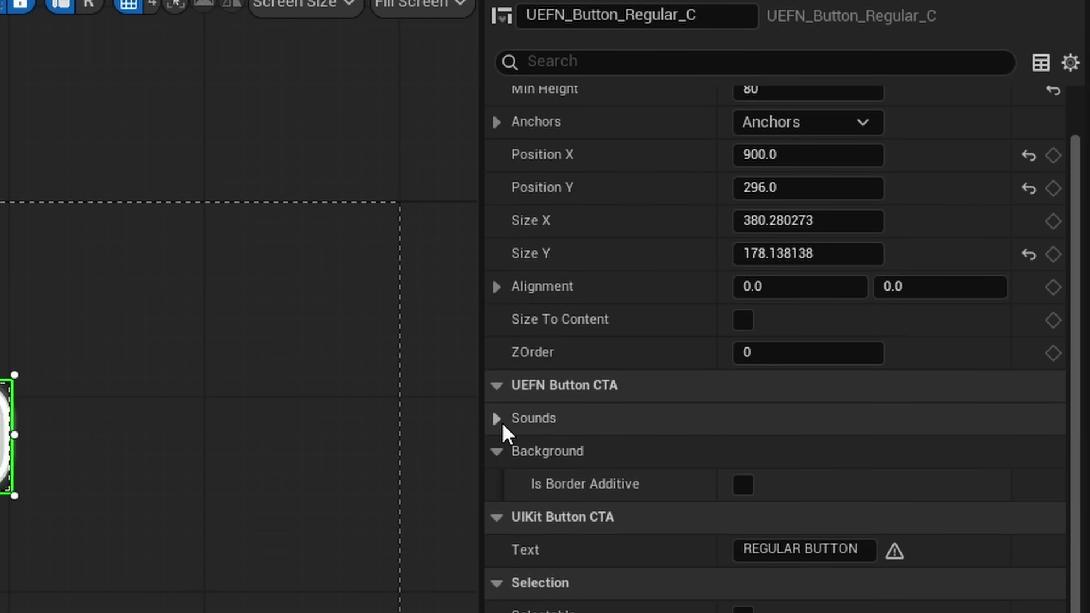
left_click(497, 419)
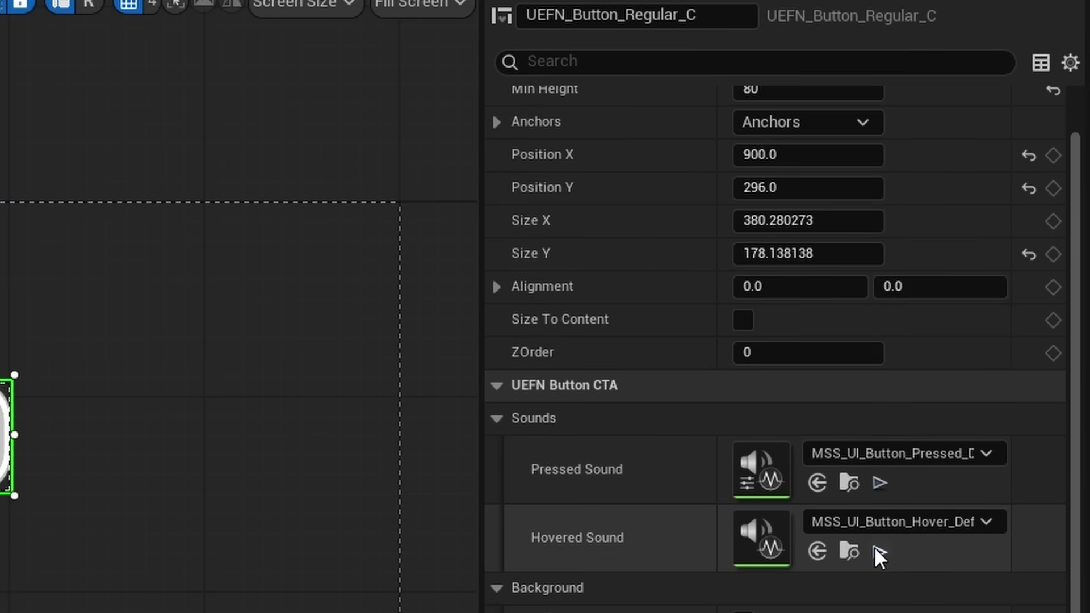
right_click(851, 454)
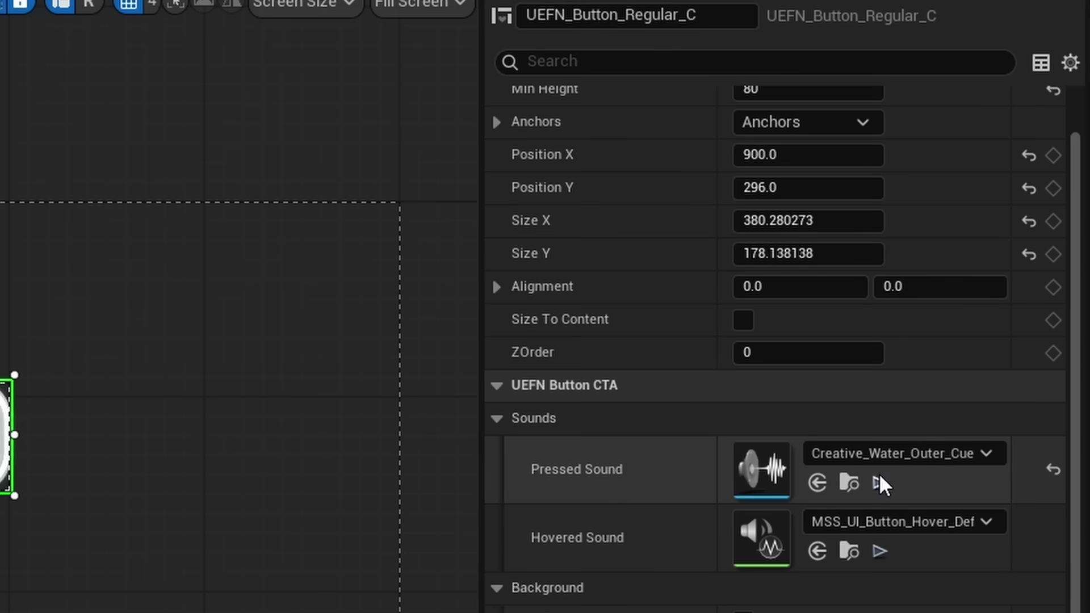
left_click(878, 478)
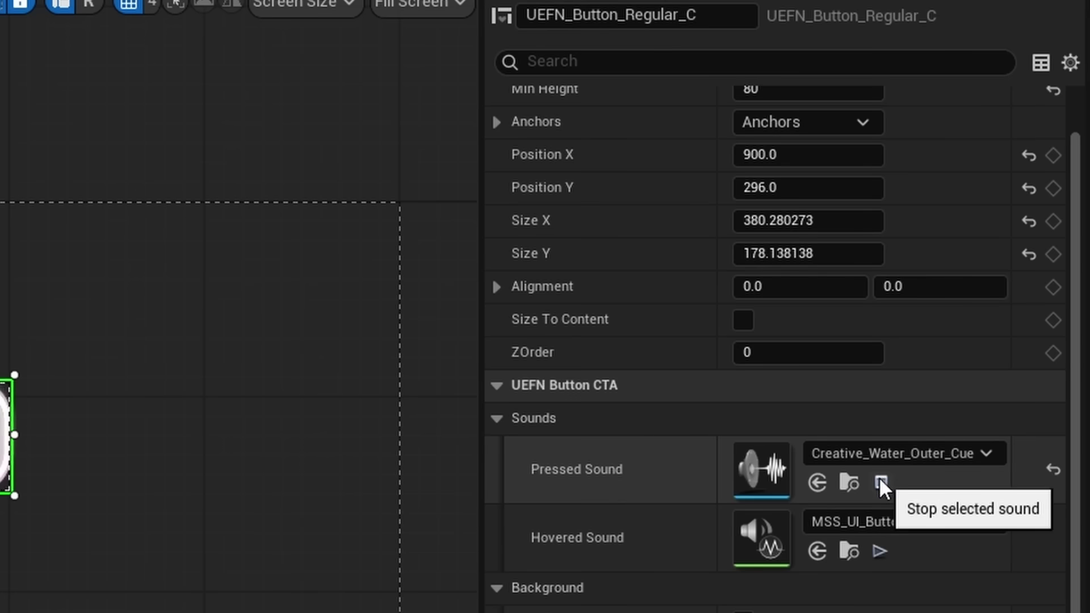
scroll(683, 508, "down", 10)
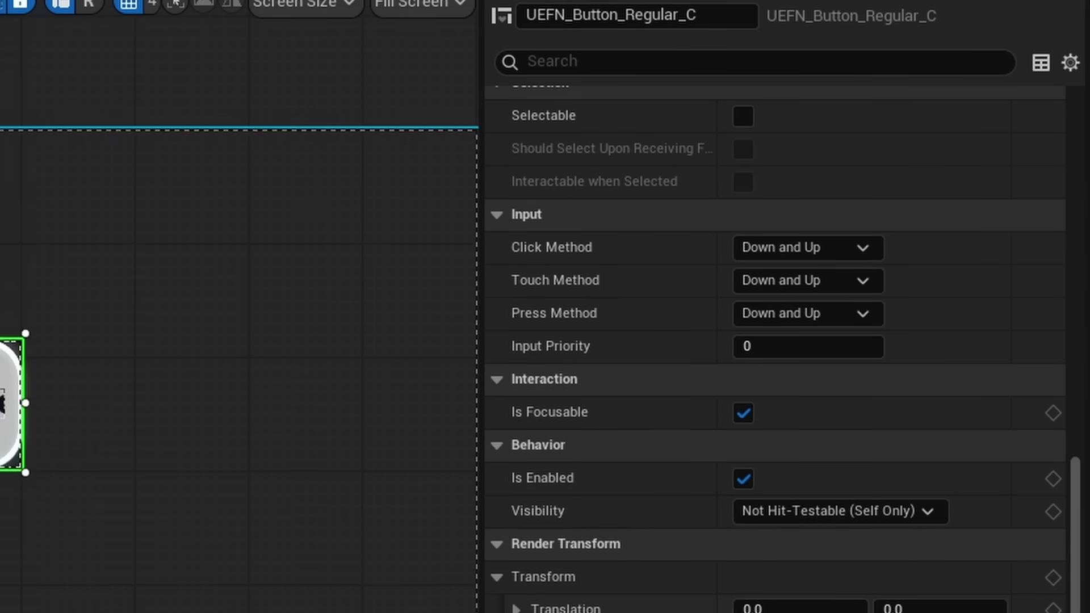
scroll(699, 568, "up", 10)
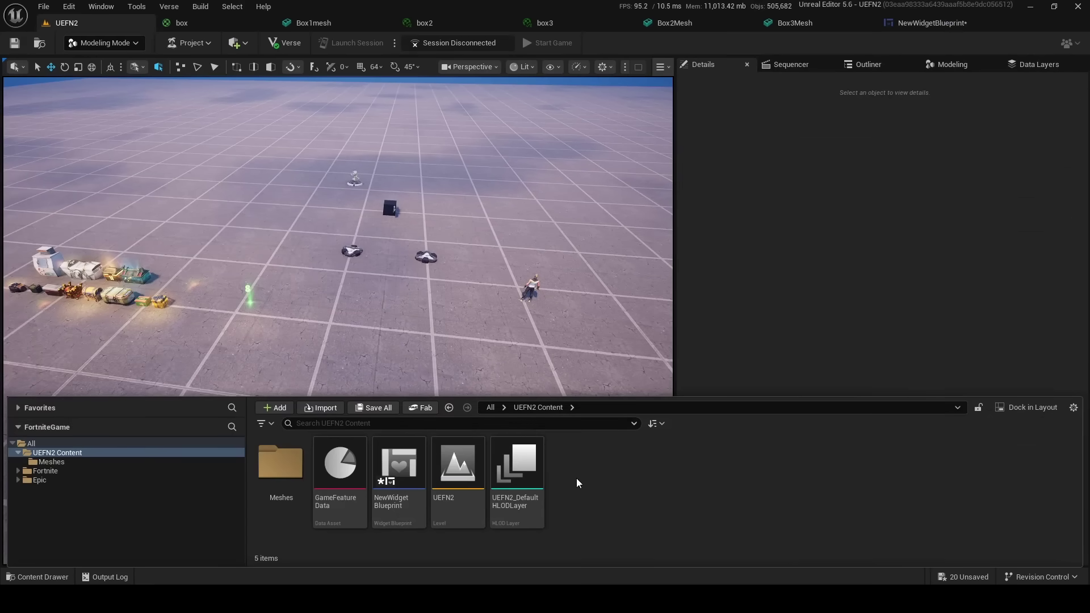
Step: Create a second Widget Blueprint in the UEFN2 Content folder with User Widget as its parent class, keeping the default name
right_click(577, 478)
mouse_move(606, 454)
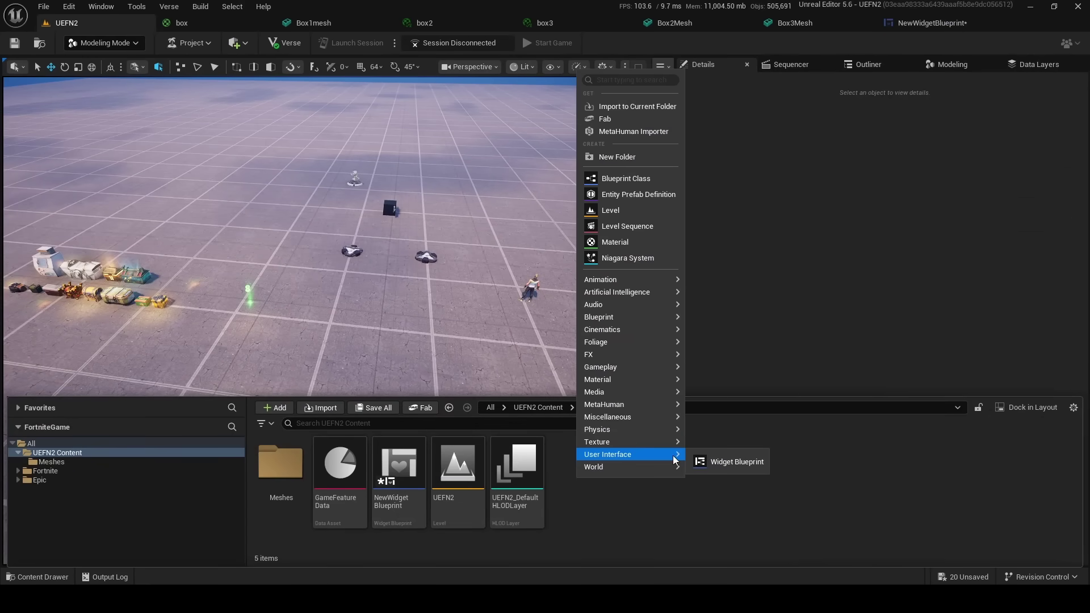
left_click(732, 461)
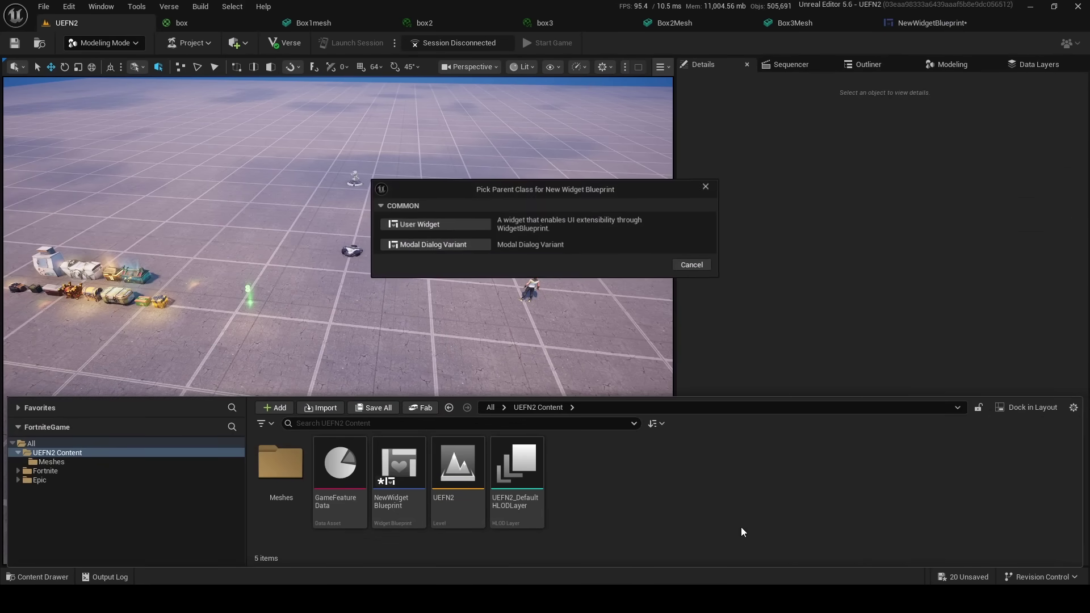
left_click(448, 224)
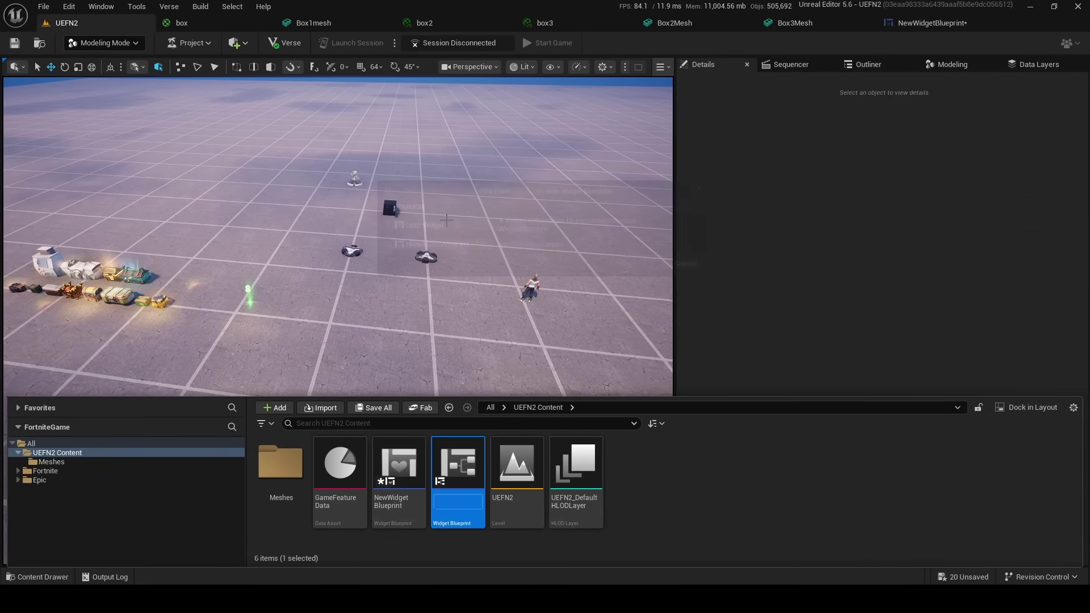
key("Return")
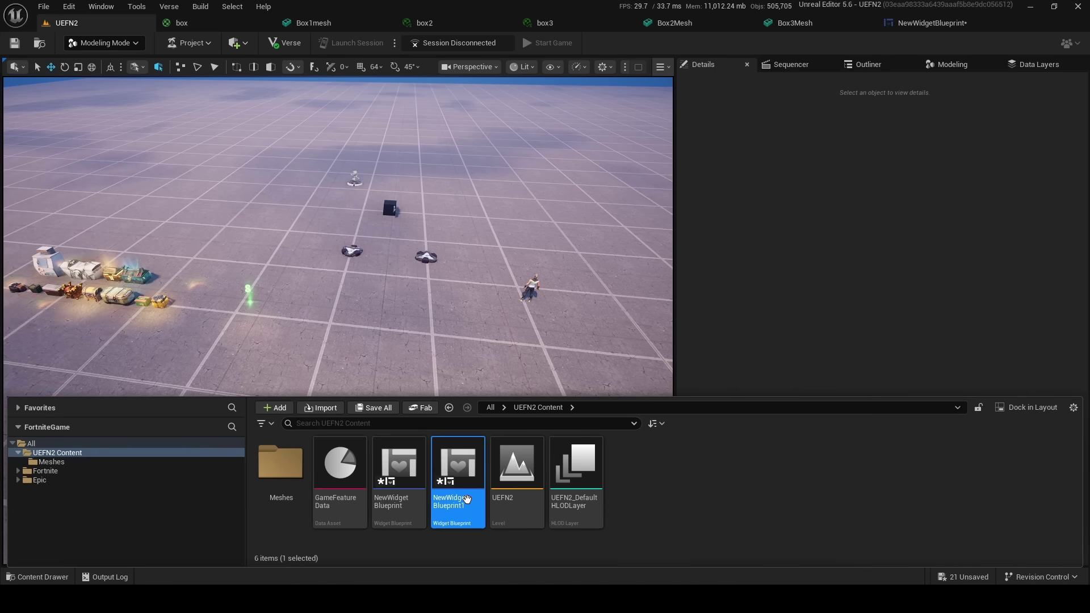
Step: Open the new User Widget blueprint and expand the UIKit category of available widgets
double_click(467, 499)
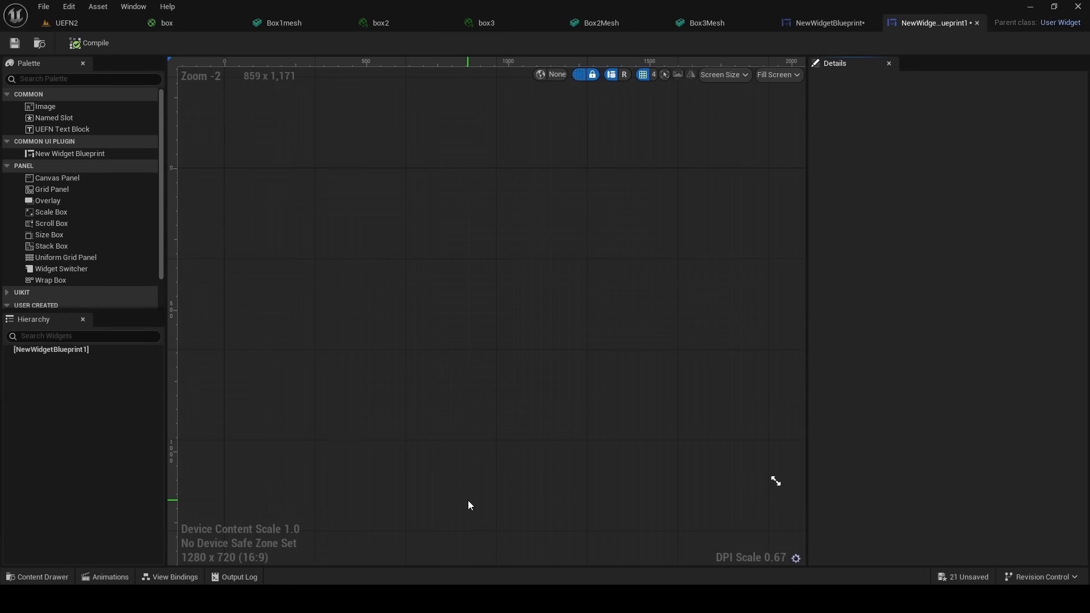
scroll(45, 187, "down", 3)
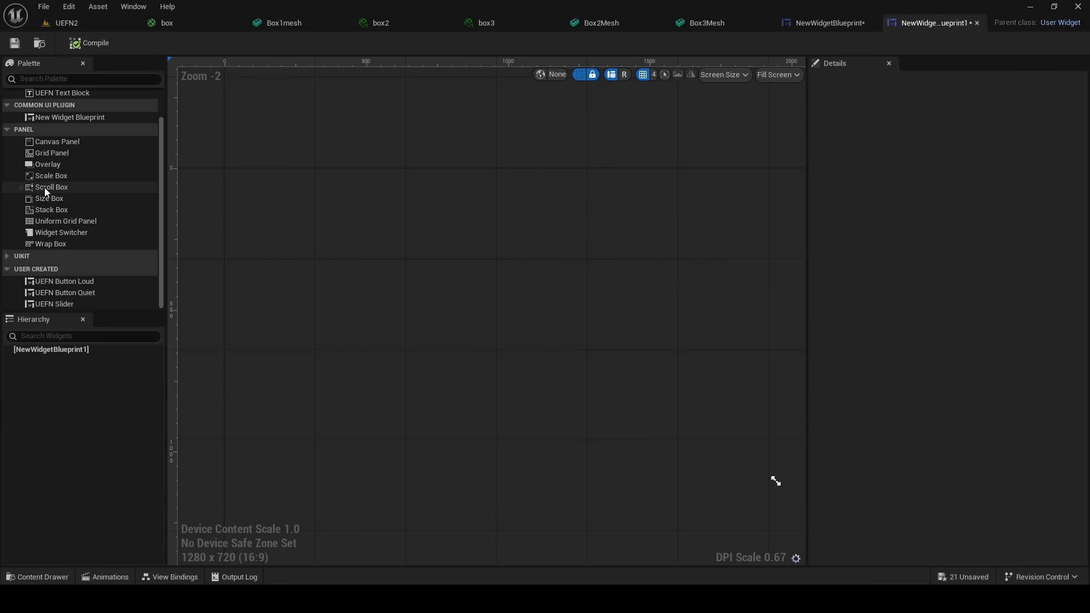
left_click(63, 257)
scroll(278, 240, "up", 2)
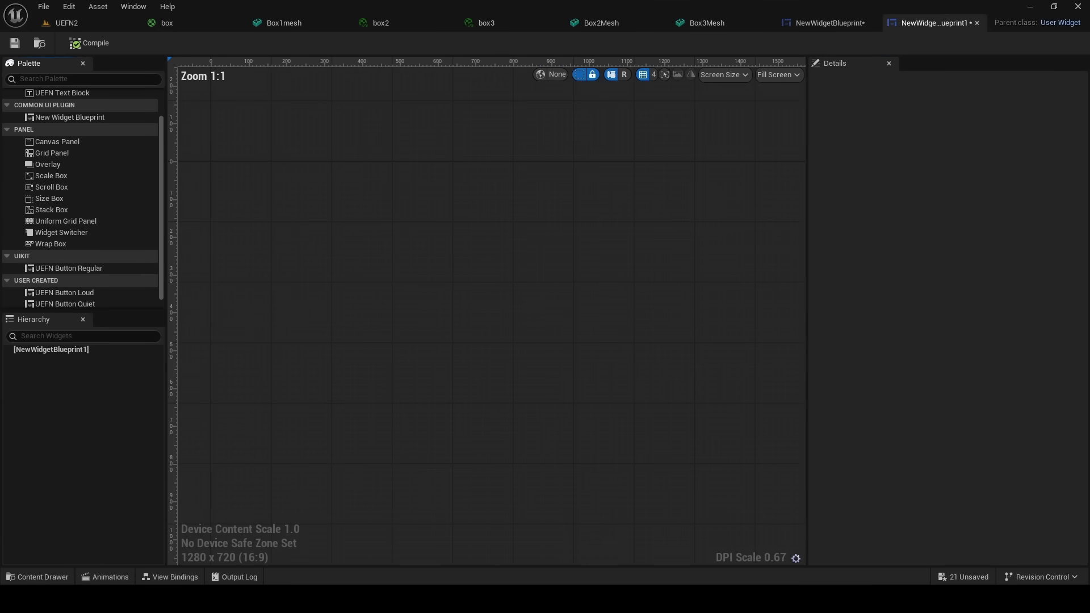
Step: Add the Device - HUD Controller Quickbar Slot Viewmodel to the widget's view bindings and expand its Item Durability View Model
left_click(167, 577)
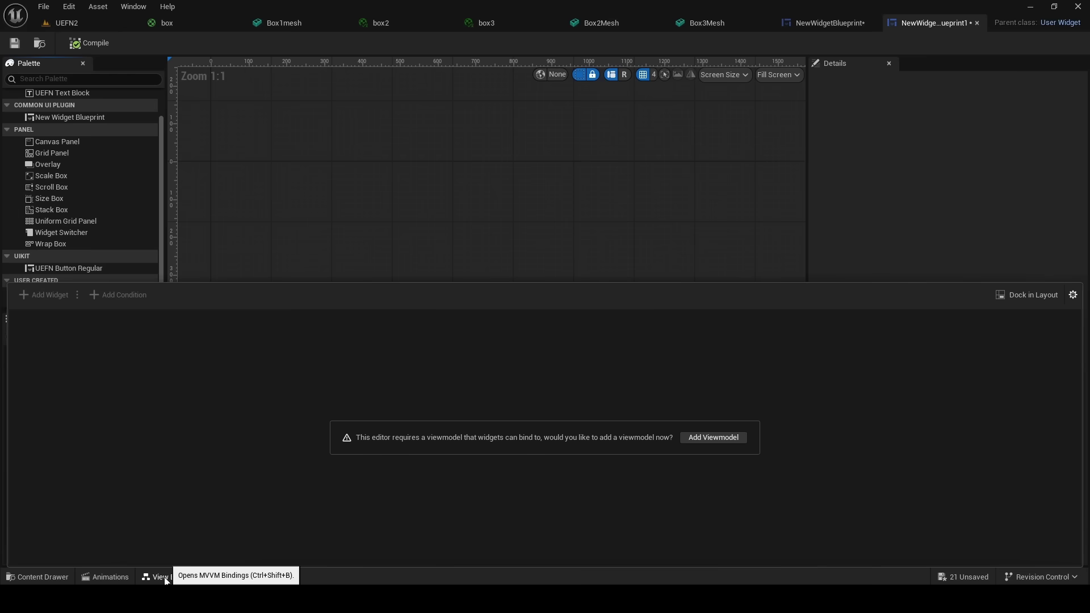
left_click(698, 439)
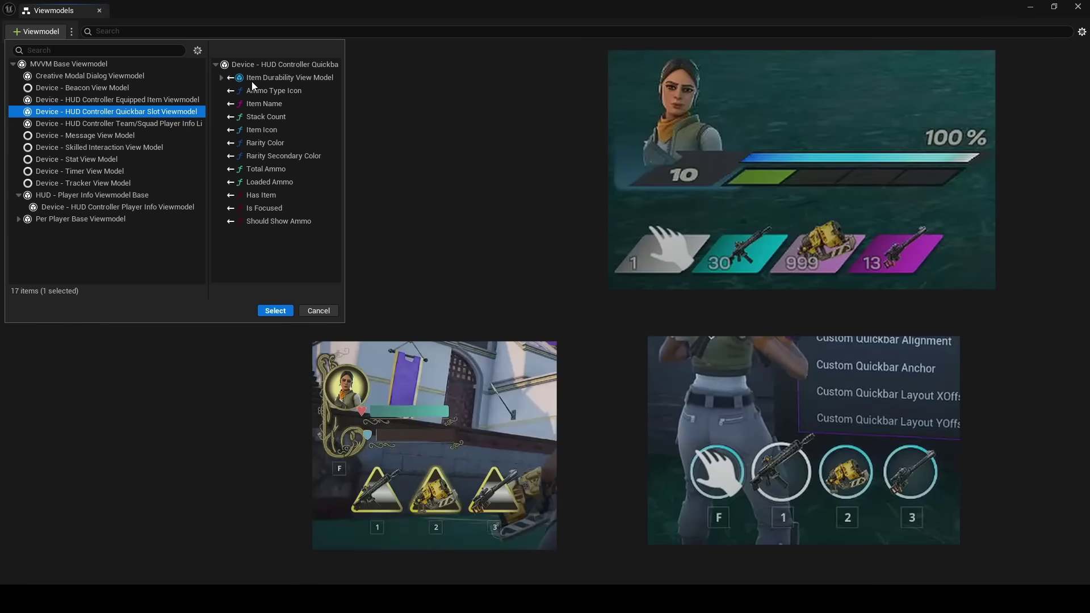
left_click(284, 311)
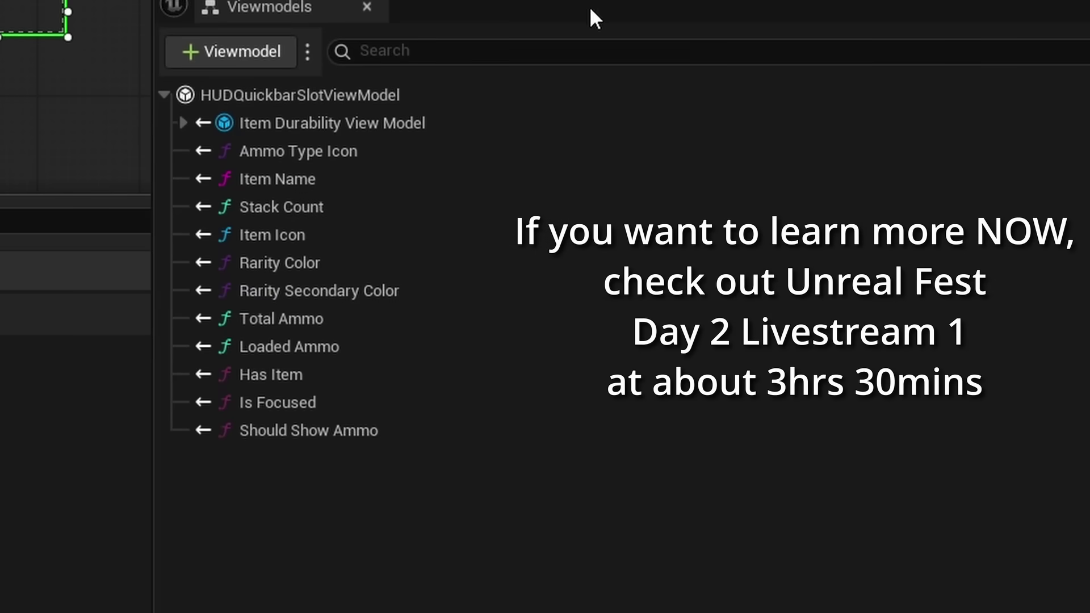
left_click(188, 40)
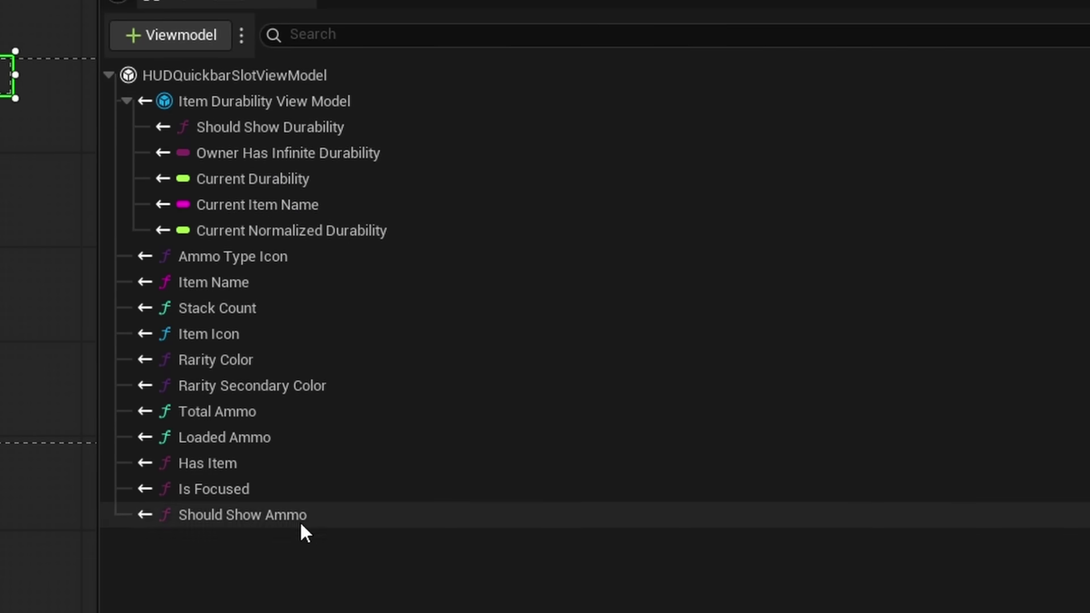